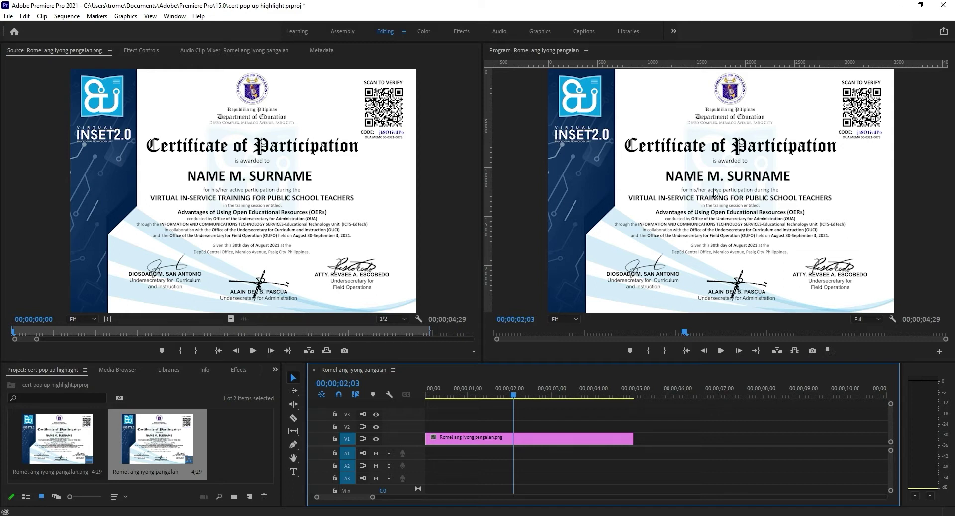
- Send the certificate image clip on V1 to Adobe Photoshop for editing
right_click(542, 439)
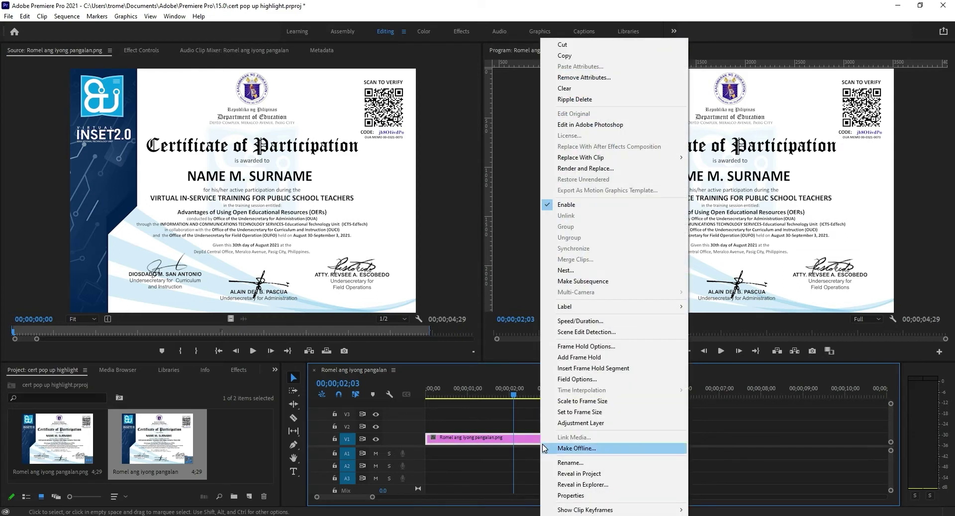
left_click(583, 125)
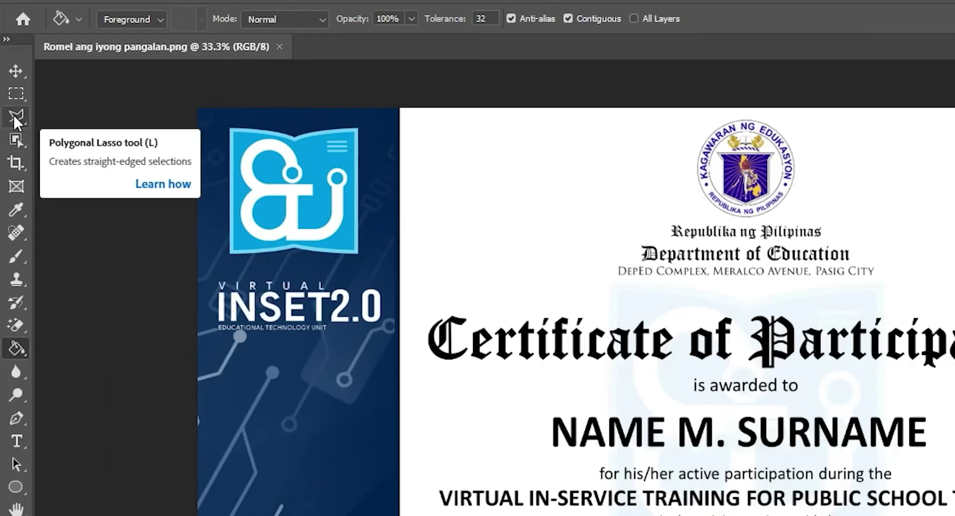
- Copy the NAME M. SURNAME area onto a new layer and hide the Background layer
left_click(16, 93)
left_click_drag(549, 411, 933, 456)
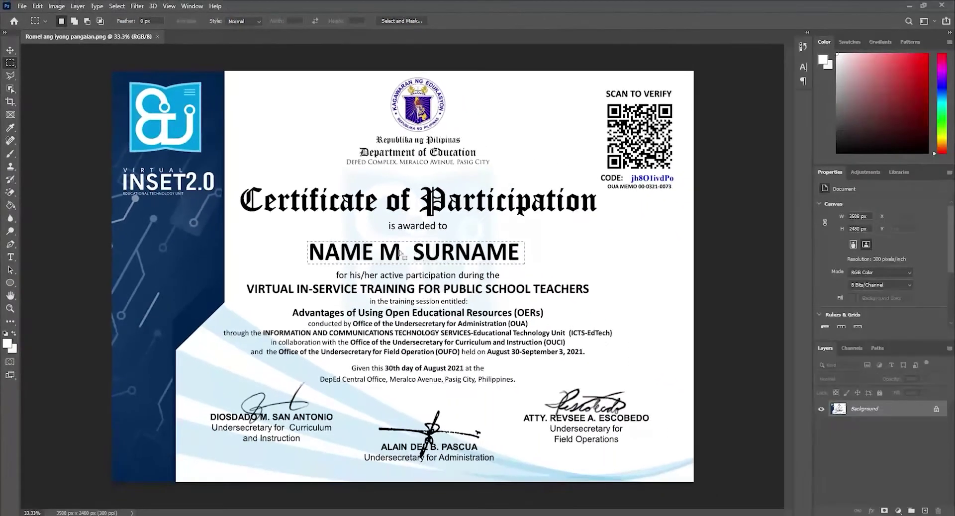
right_click(582, 350)
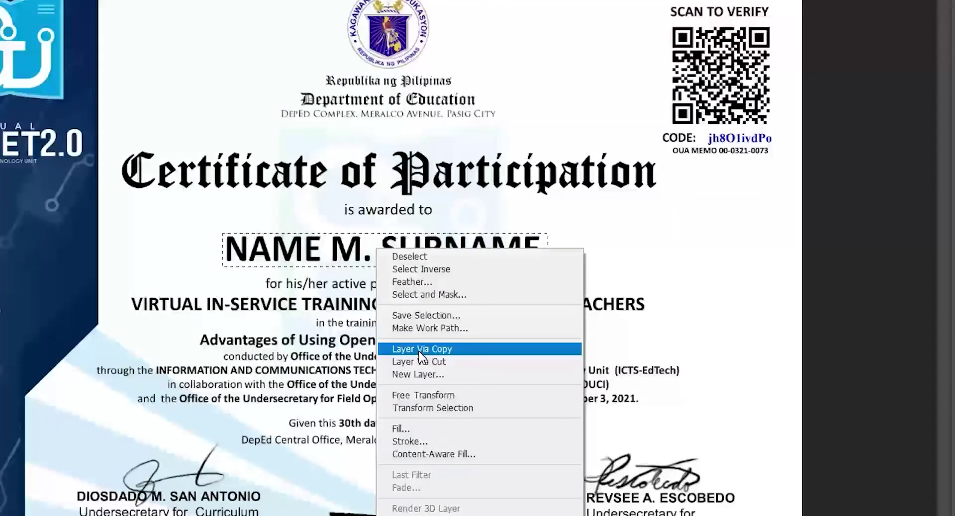
left_click(420, 349)
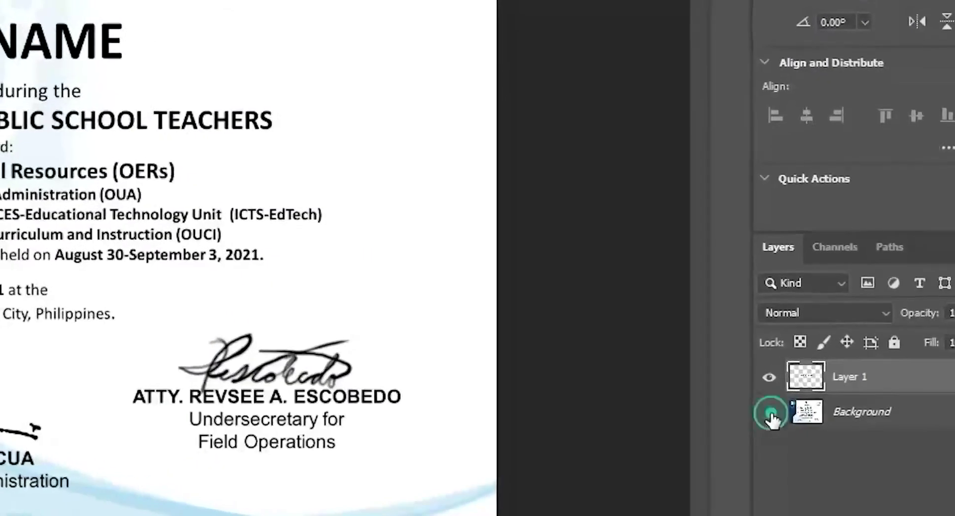
left_click(774, 416)
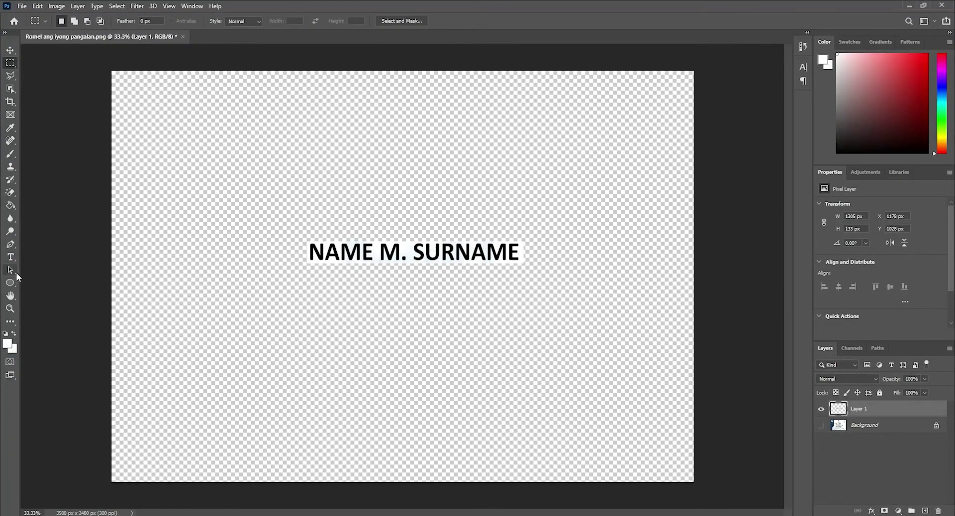
- Fill the strip behind the name and the A counters with e3f56b, then show Background
left_click(7, 343)
left_click(658, 160)
left_click_drag(658, 159, 673, 162)
key("Return")
key("g")
left_click(485, 255)
scroll(485, 254, "up", 5)
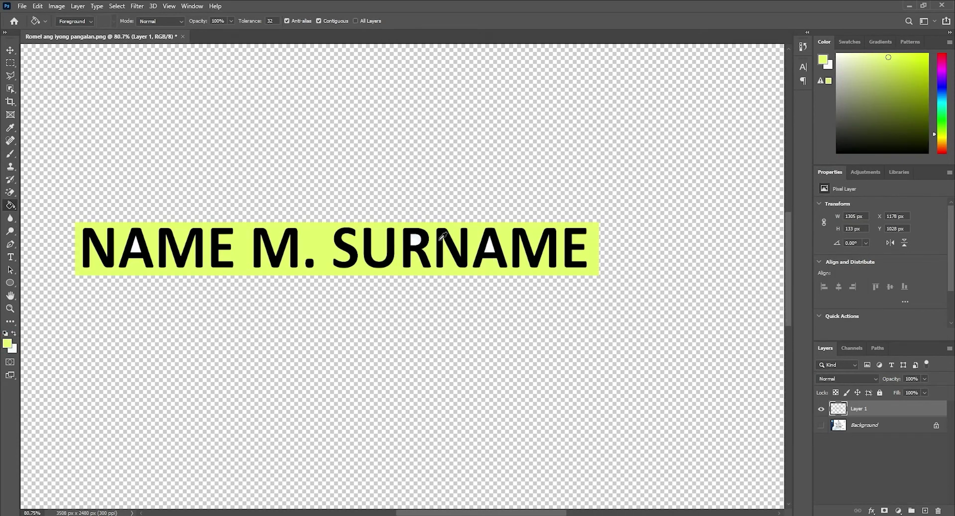
left_click(488, 251)
left_click(139, 249)
left_click(820, 426)
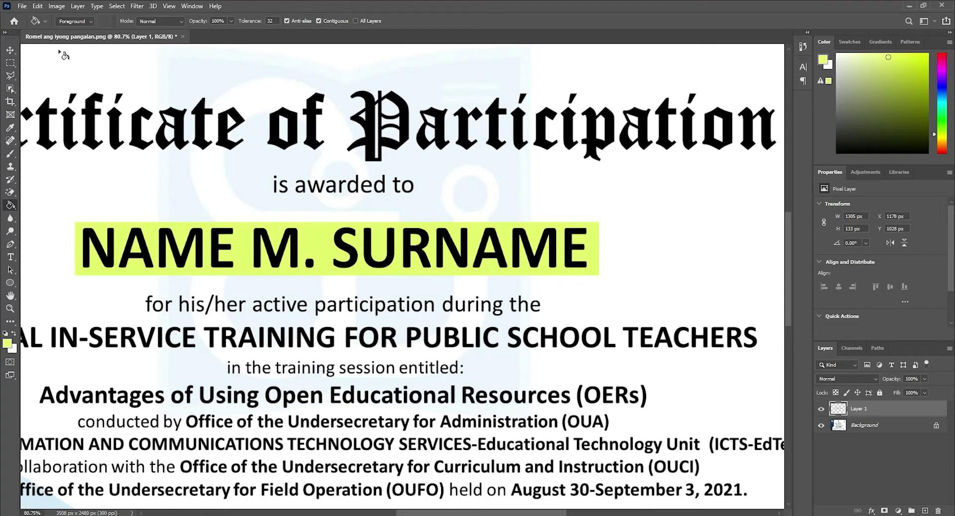
left_click(22, 7)
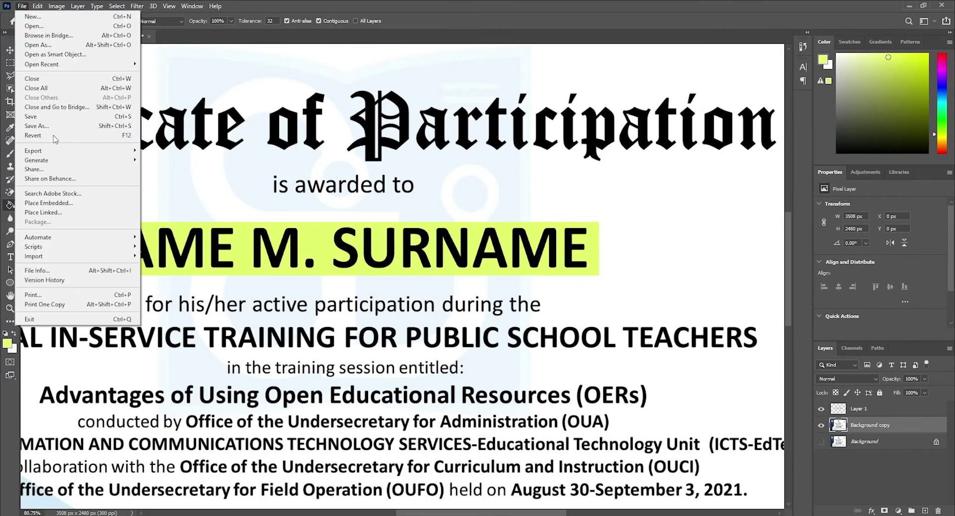
- Save the document to the computer as cert.psd, replacing the existing file
left_click(59, 127)
left_click(625, 462)
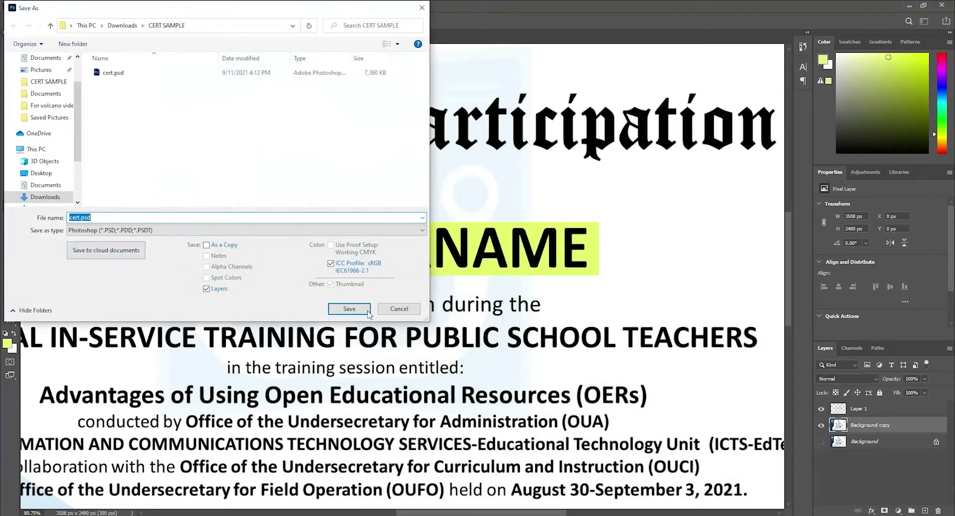
left_click(355, 310)
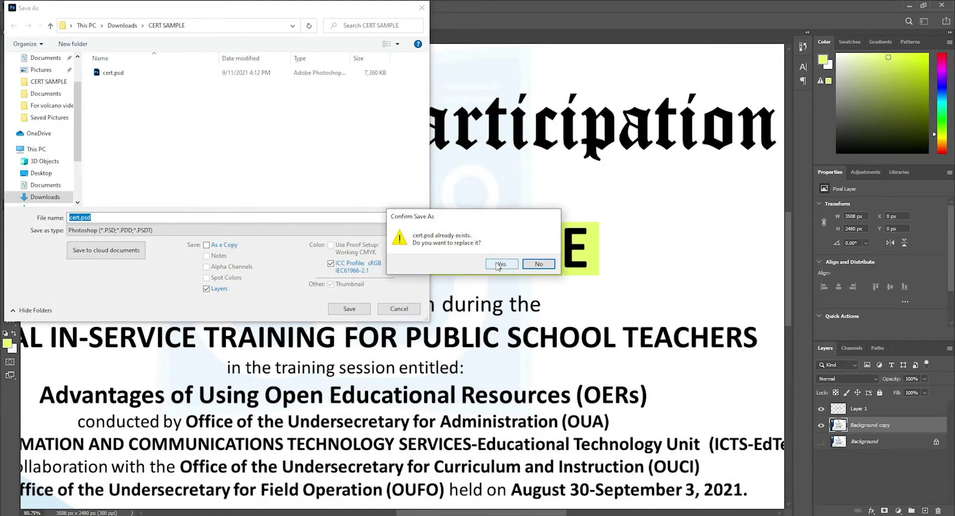
left_click(498, 264)
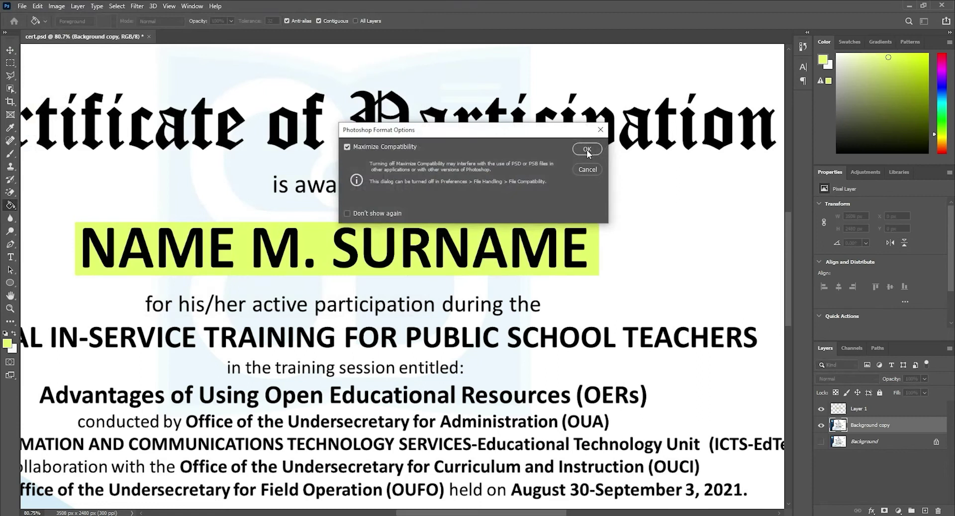
left_click(588, 149)
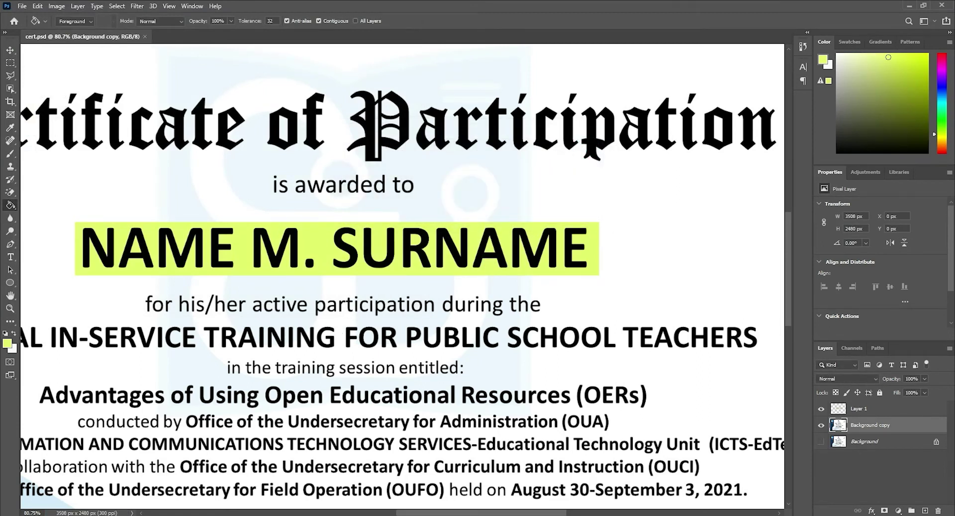
key("alt+Tab")
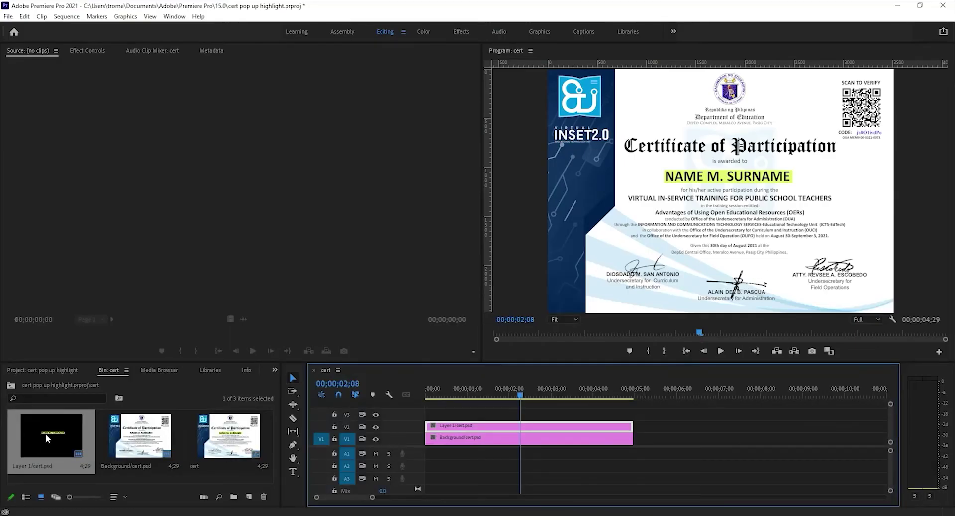
- Realign the name layer clip at the sequence start and scale the background clip to 70
mouse_move(432, 426)
left_mouse_down()
mouse_move(466, 428)
mouse_move(425, 430)
left_mouse_up()
left_click_drag(520, 394, 504, 397)
left_click(538, 437)
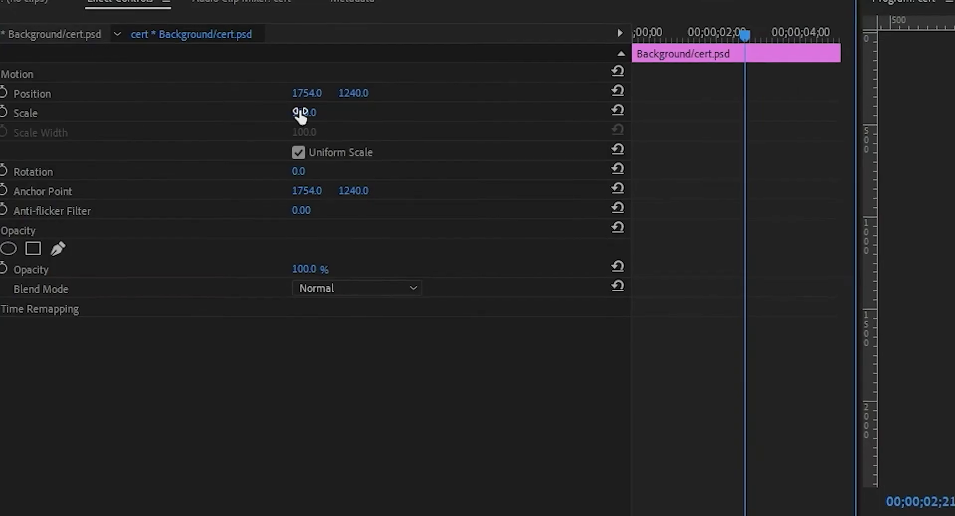
left_click(186, 112)
key("BackSpace")
type("70")
key("Return")
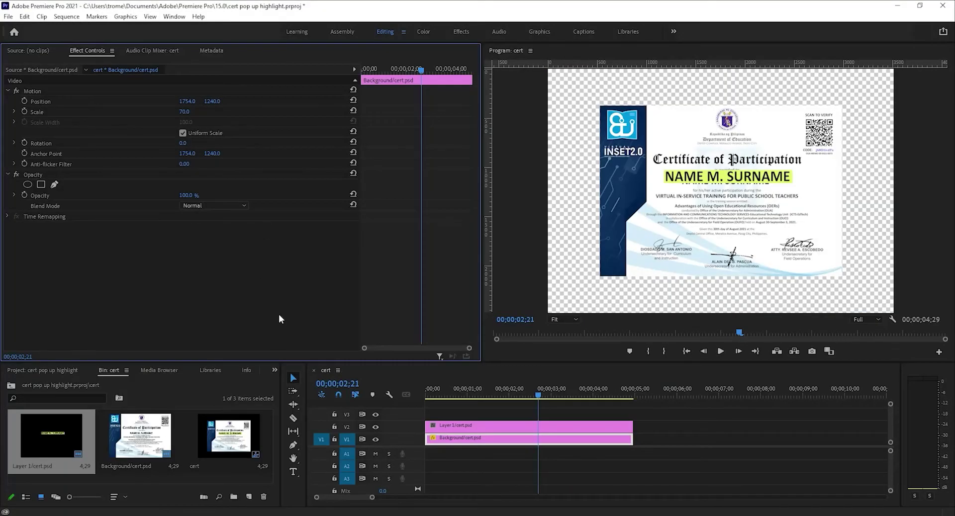
- Set the name highlight clip's Scale to 70 and Rotation to -5
left_click(476, 426)
left_click(191, 110)
type("7")
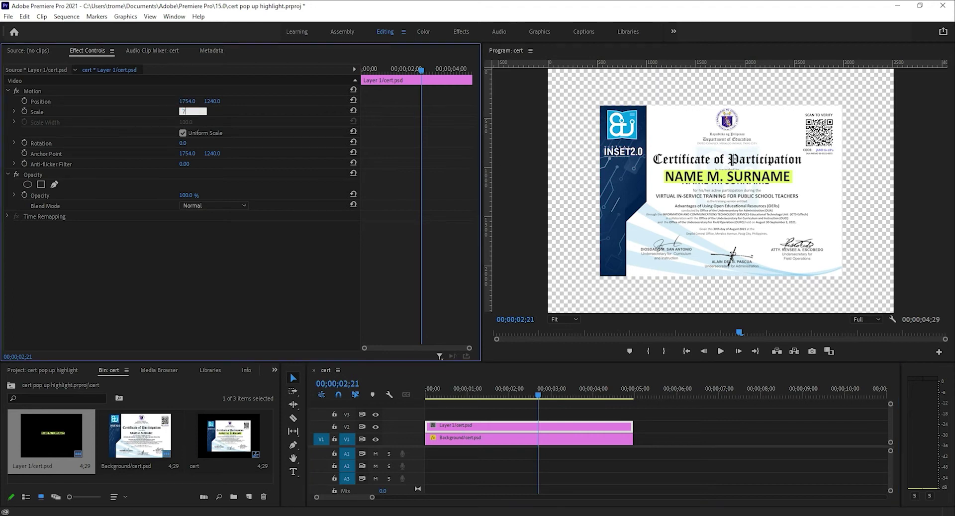
key("Return")
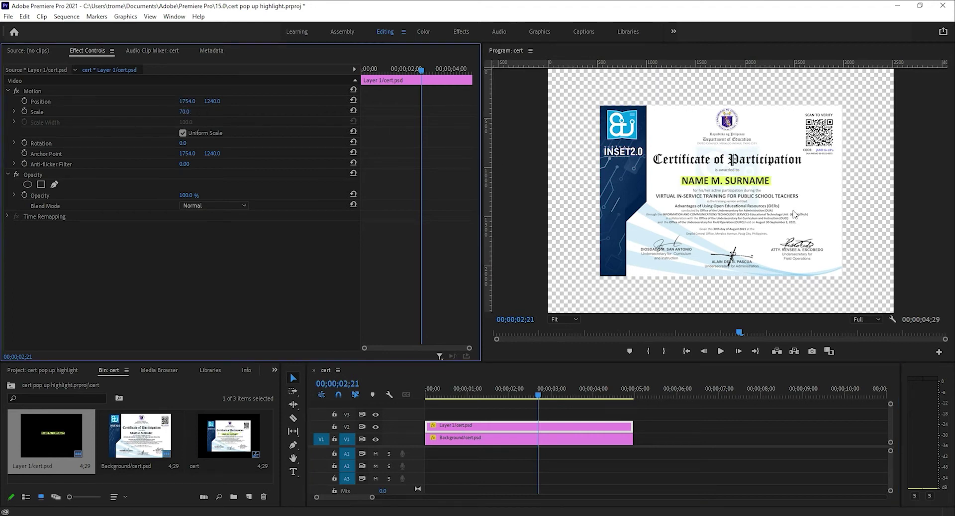
left_click(183, 144)
type("-5")
key("Return")
- Rotate the background clip -5° and delay the name highlight clip's start
key("d")
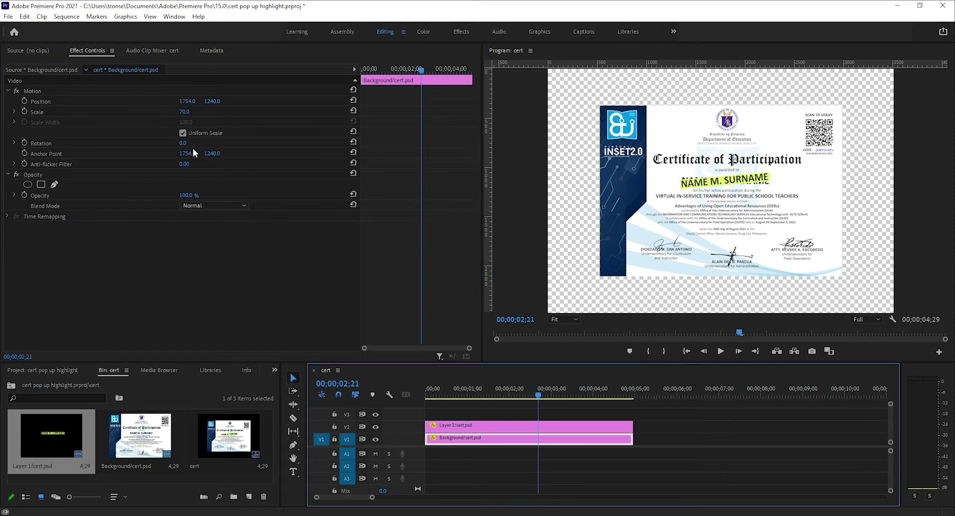
left_click(183, 144)
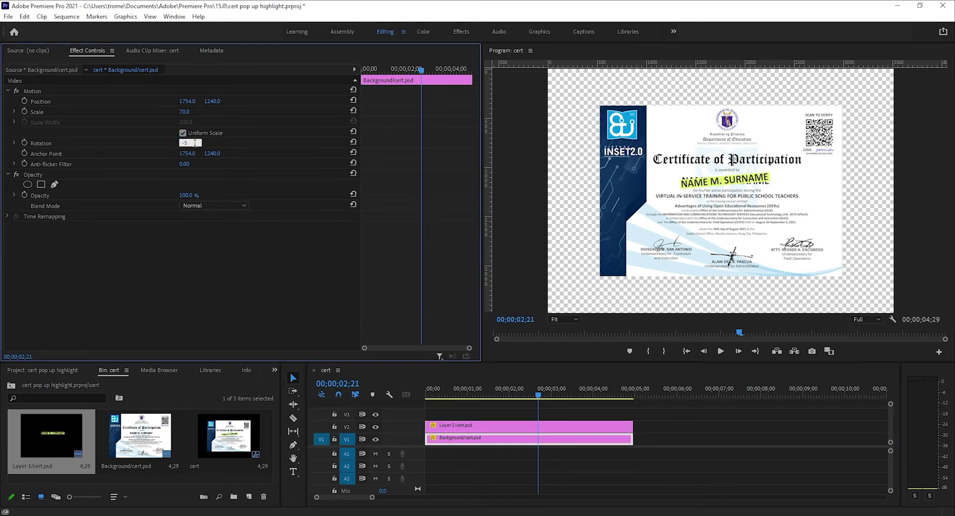
key("Return")
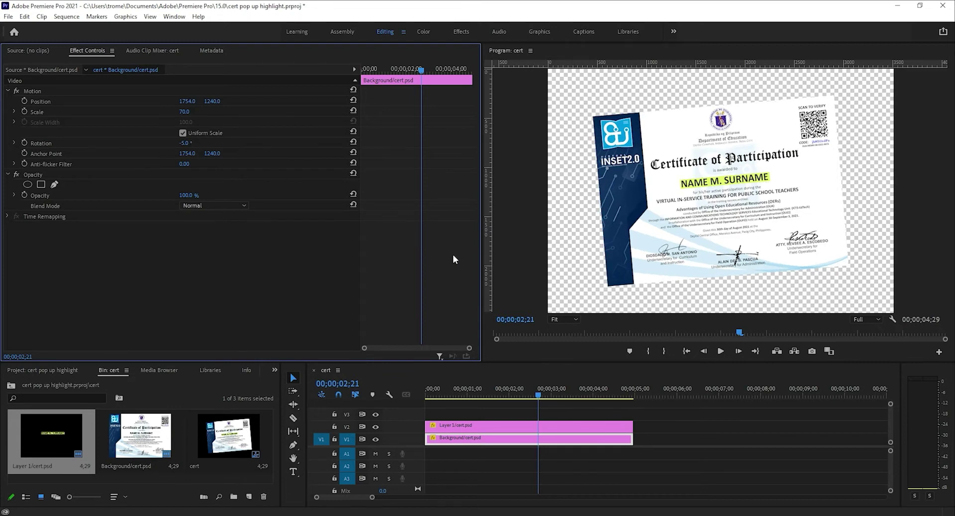
left_click(431, 425)
left_click_drag(431, 425, 551, 439)
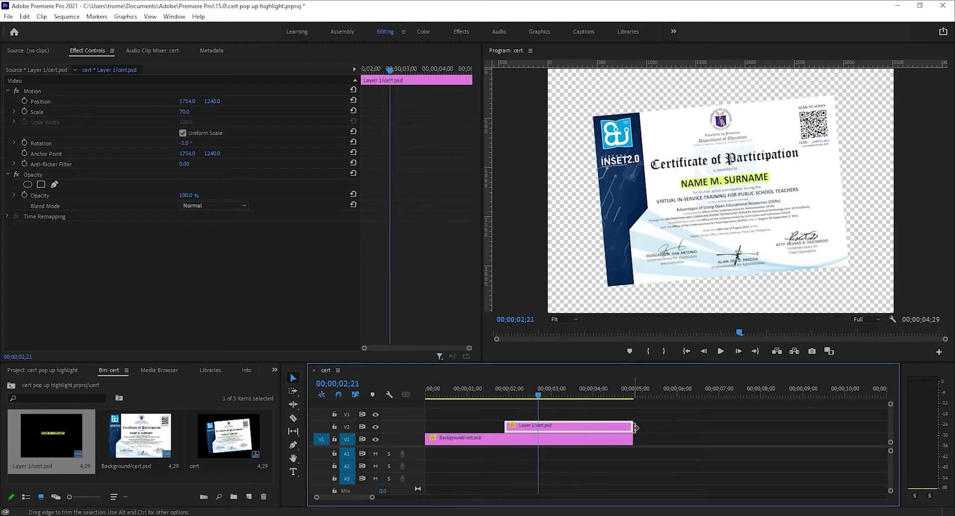
- Trim the name highlight clip shorter and set Position and Scale keyframes at 00;00;01;17
left_click_drag(629, 427, 496, 426)
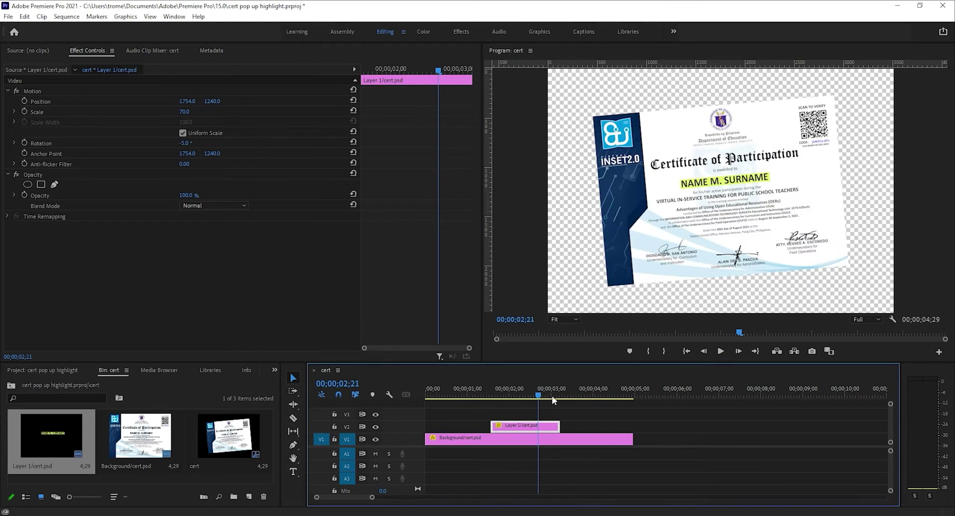
left_click_drag(538, 397, 499, 397)
left_click(505, 424)
left_click(345, 77)
key("Left")
key("Left")
key("Left")
key("Left")
key("Left")
key("Left")
left_click(24, 112)
left_click(24, 101)
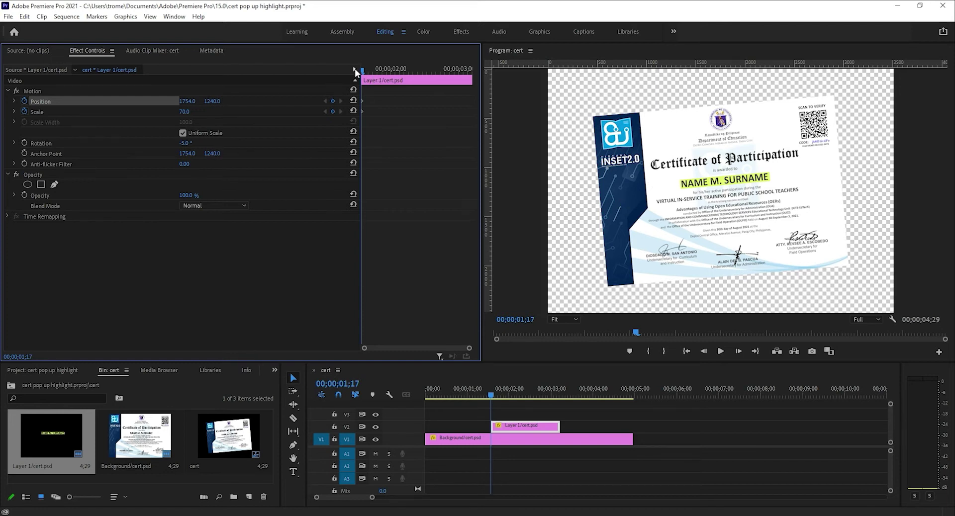
- At 00;00;01;22, key the name layer's Scale to 100
key("Right")
key("Right")
key("Right")
key("Right")
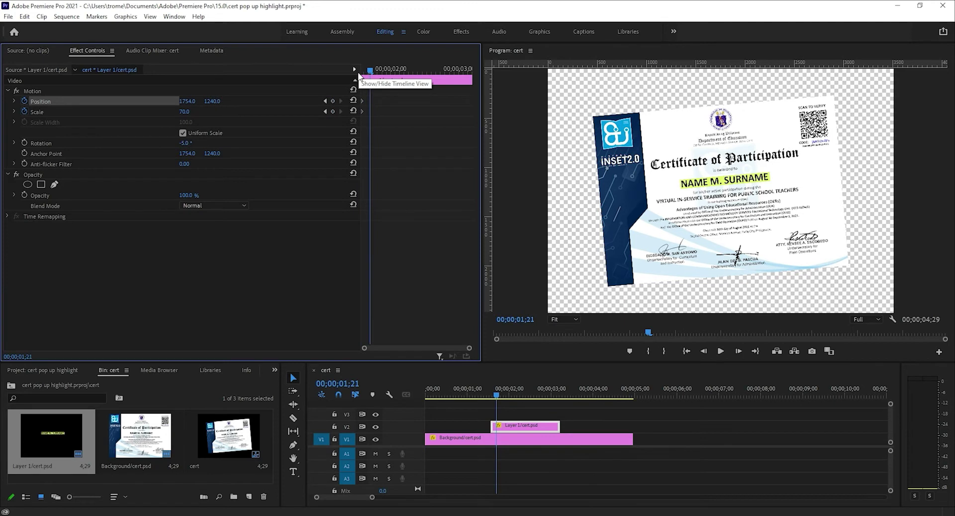
key("Right")
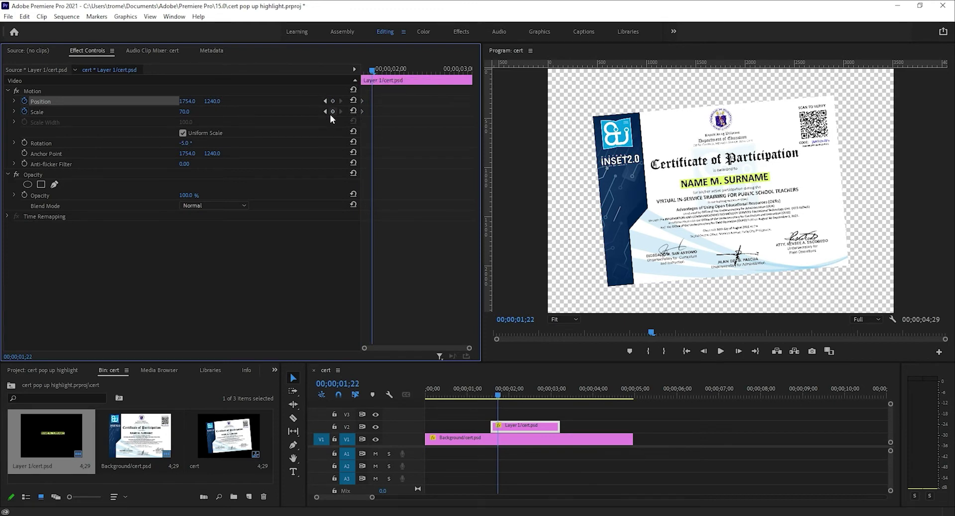
left_click(187, 112)
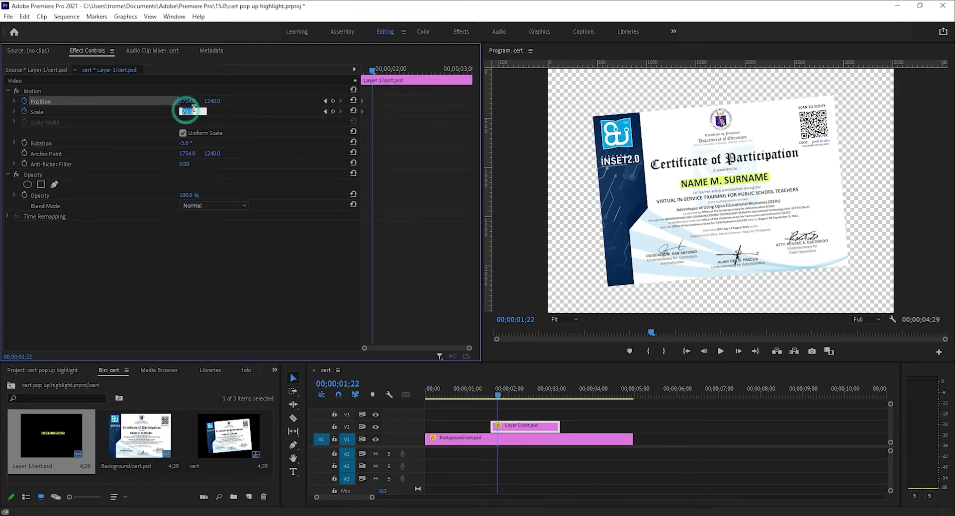
type("7")
key("Return")
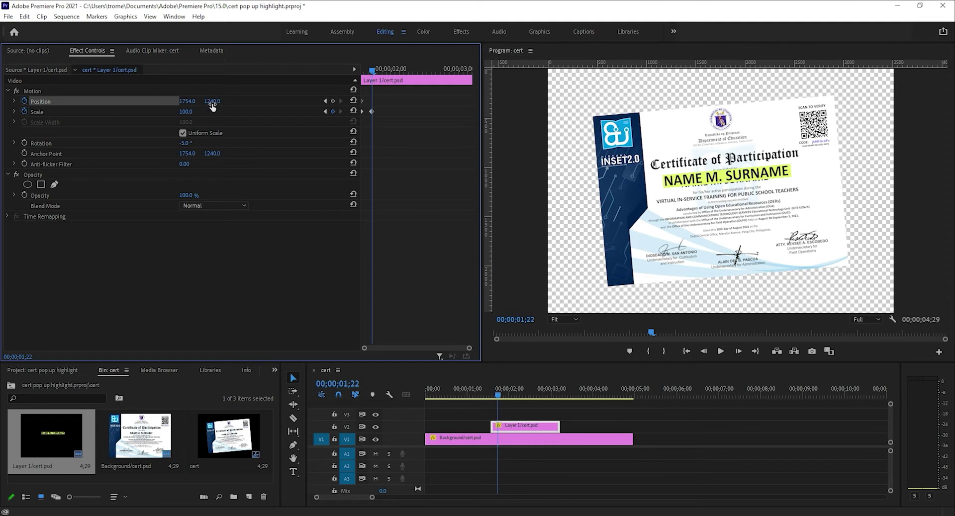
- Adjust the name layer's position, vertical through 1245, 1258 to 1269, horizontal to 1759
left_click(214, 101)
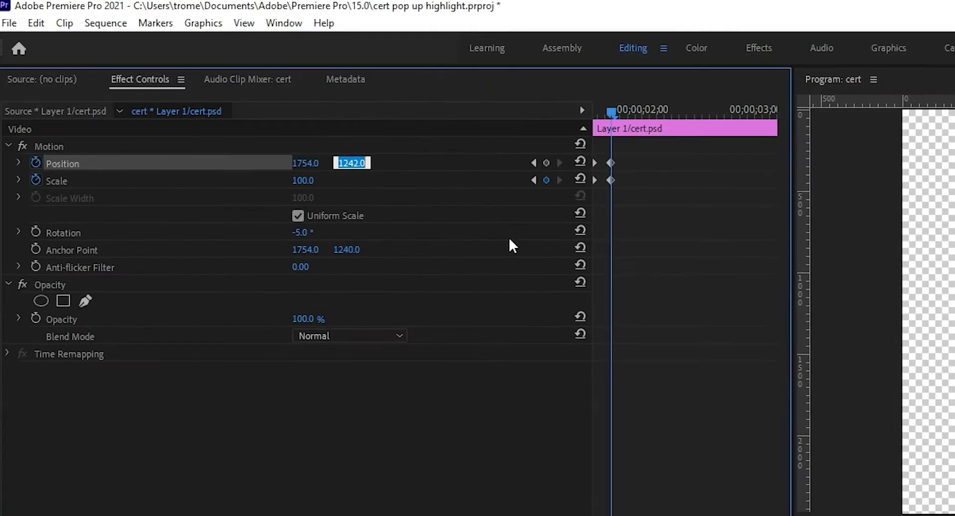
type("1245")
key("Return")
type("1258")
key("Return")
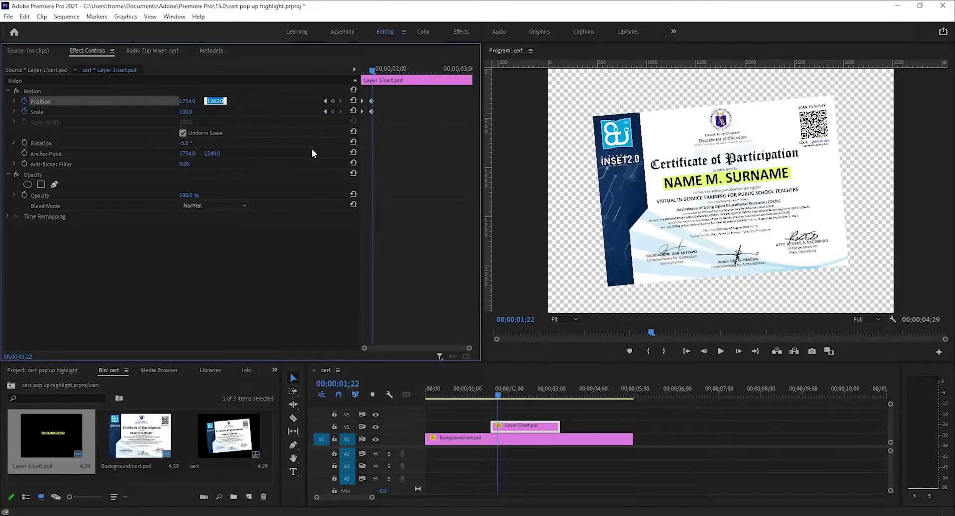
type("1269")
key("Return")
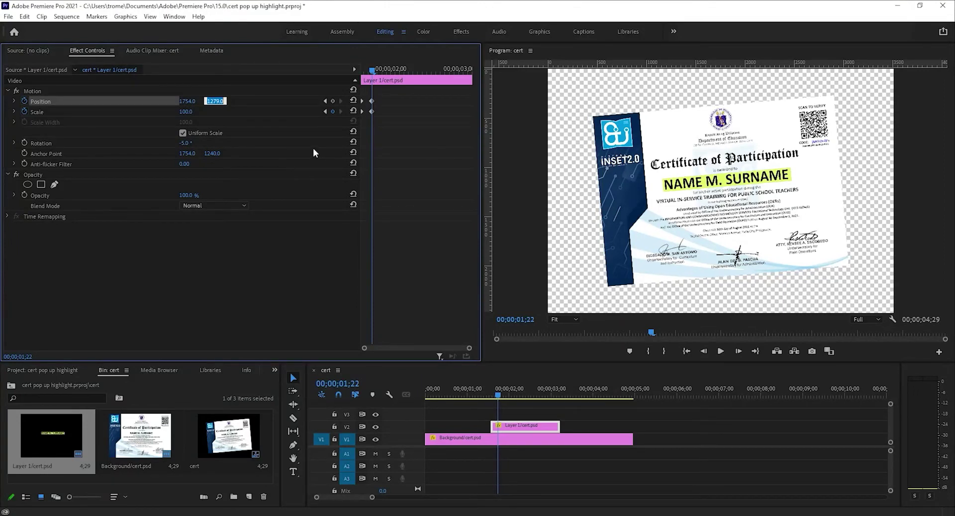
left_click(190, 101)
type("1759")
key("Return")
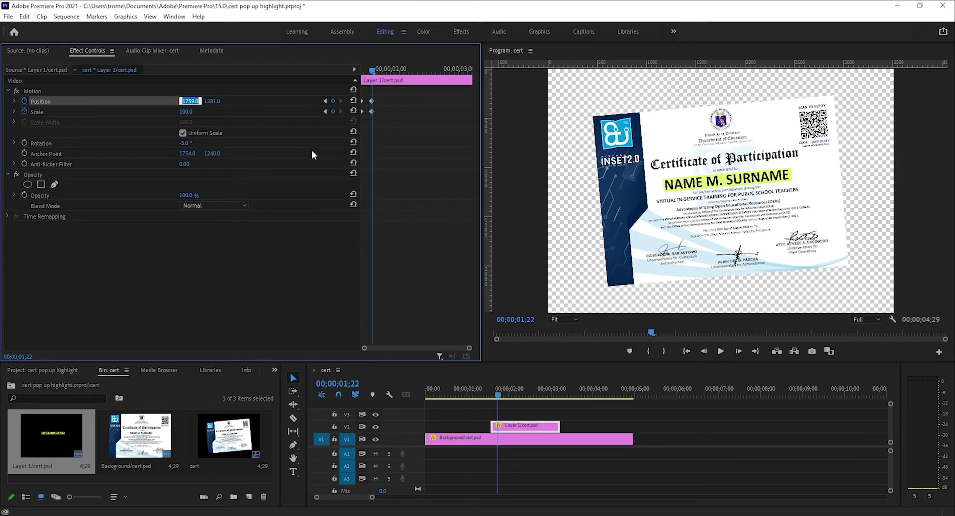
- Preview the highlight and marquee-select the Position and Scale keyframes at 02;06
left_click_drag(373, 75, 333, 72)
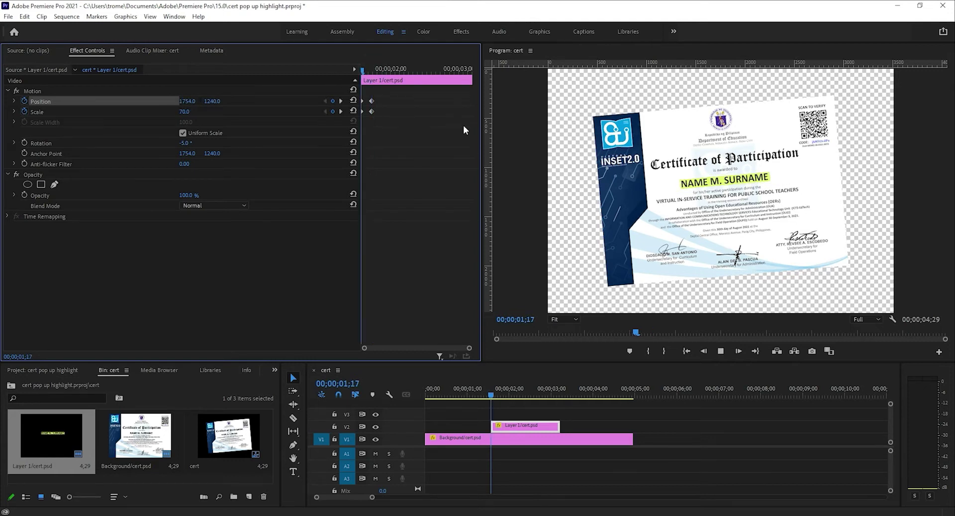
key("space")
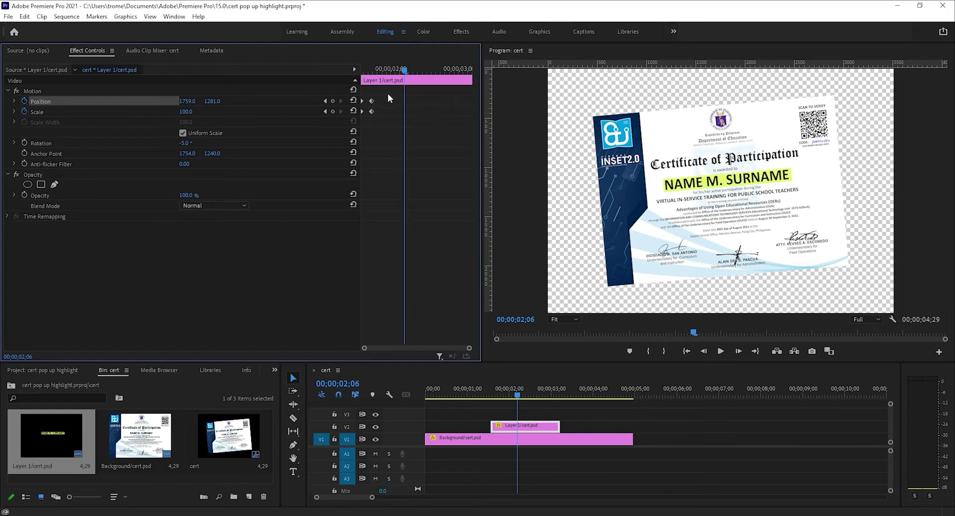
left_click_drag(382, 92, 430, 114)
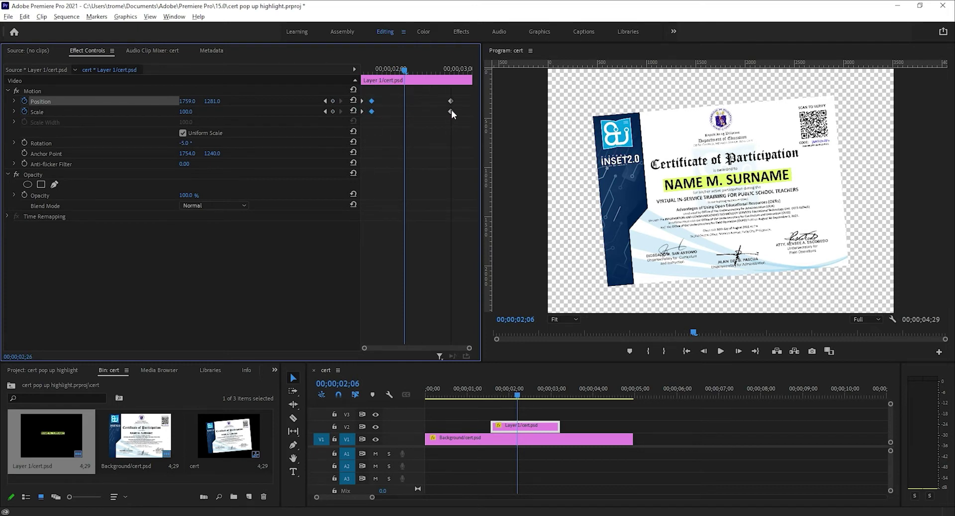
left_click(366, 91)
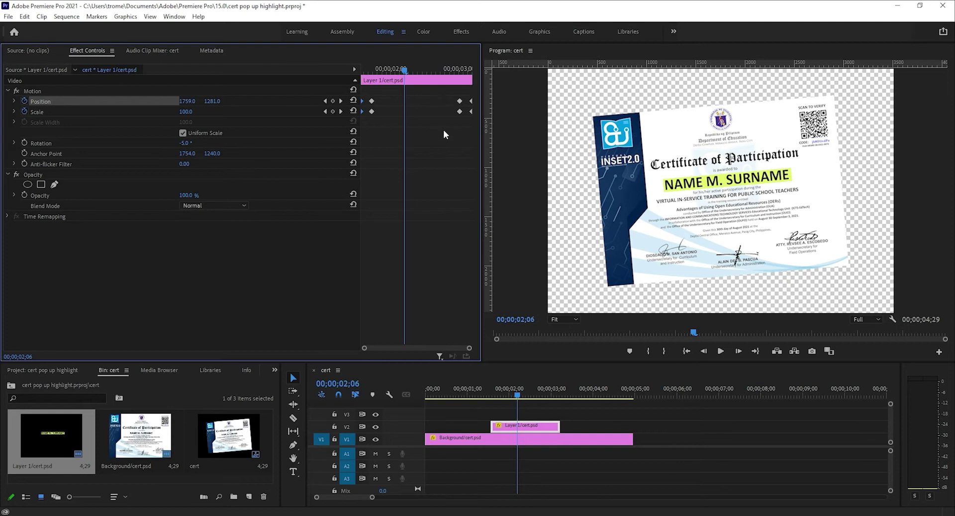
key("space")
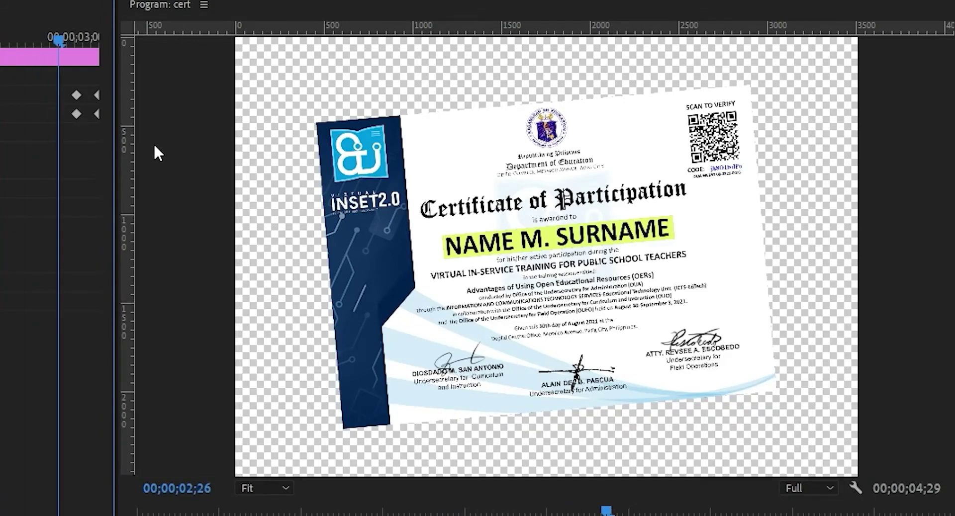
- Replay the pop-up highlight animation from the start of the sequence
key("space")
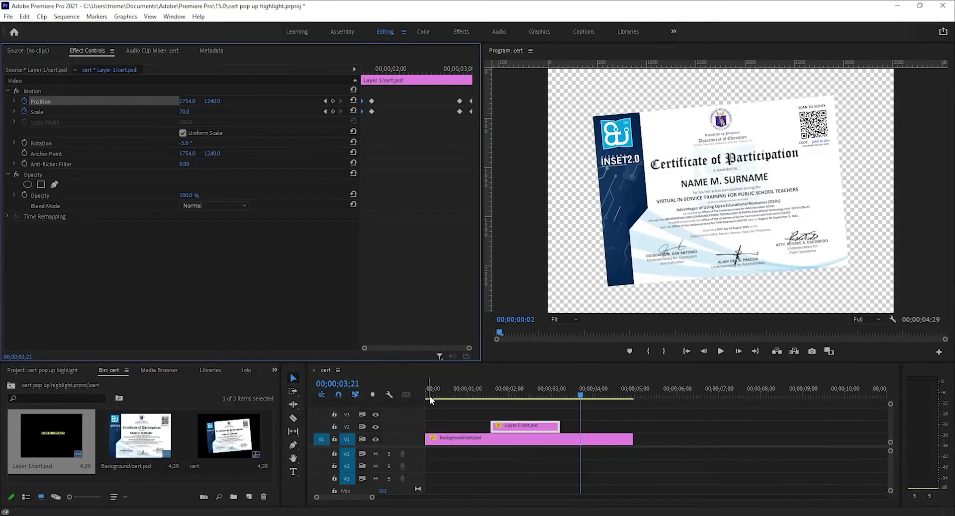
left_click(429, 395)
key("space")
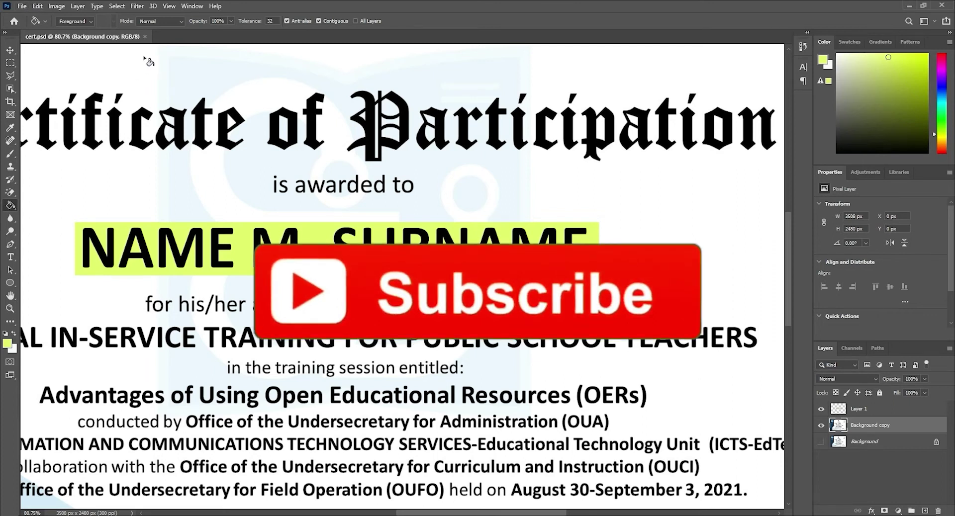
left_click(22, 7)
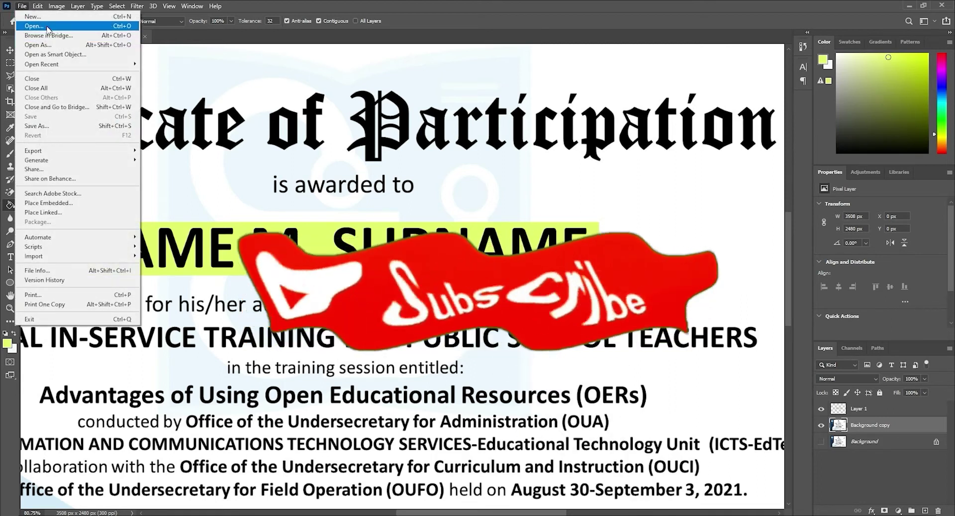
- Open page 11 of Downloads/Documents/ADM Q1M1.pdf and add an empty Layer 2
left_click(48, 29)
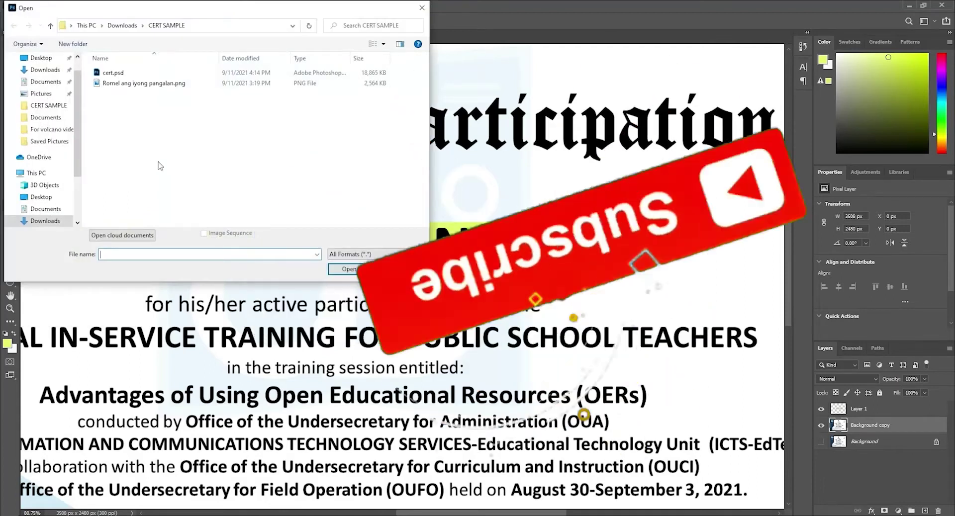
left_click(47, 83)
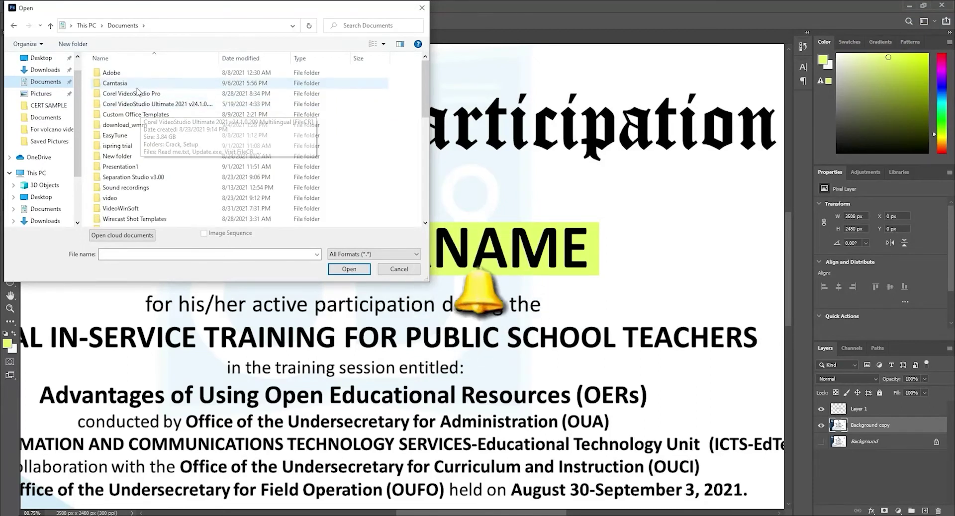
left_click(44, 70)
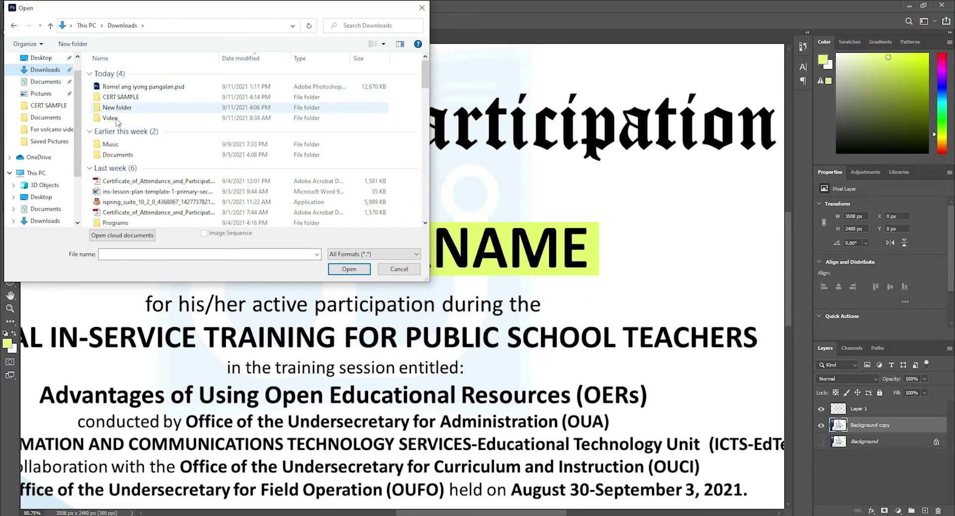
double_click(117, 155)
double_click(124, 104)
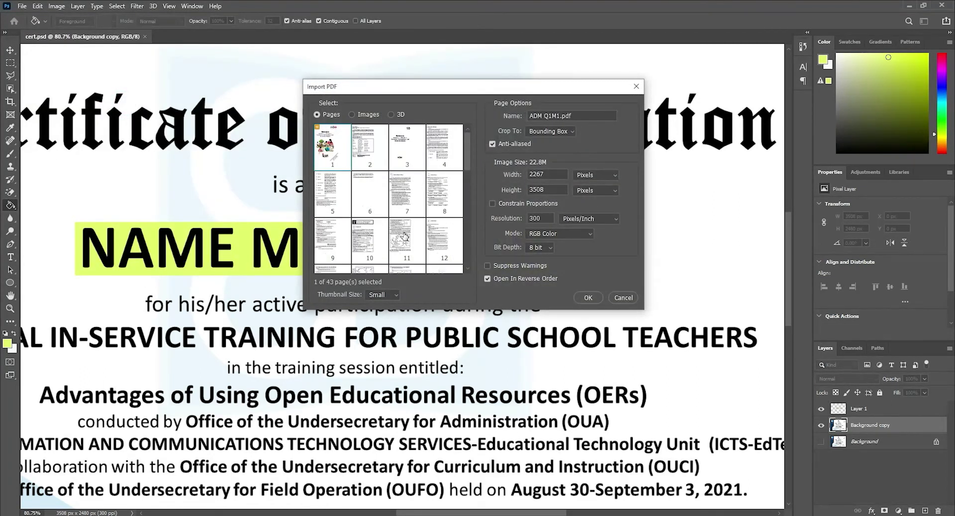
left_click(402, 233)
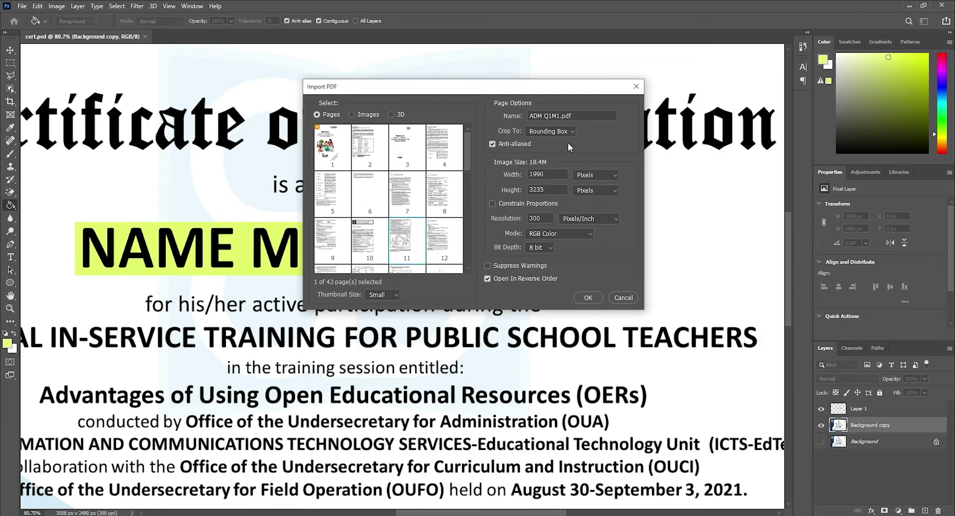
left_click(581, 297)
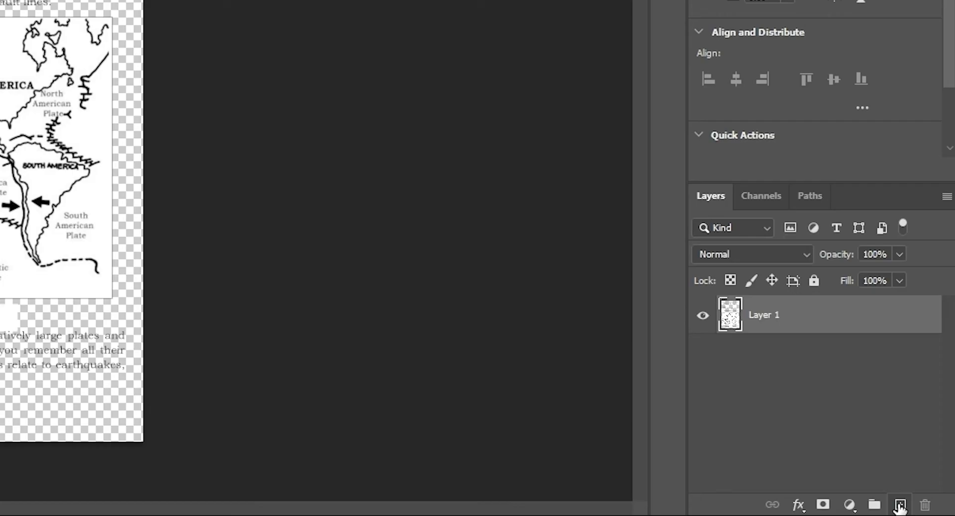
left_click(925, 510)
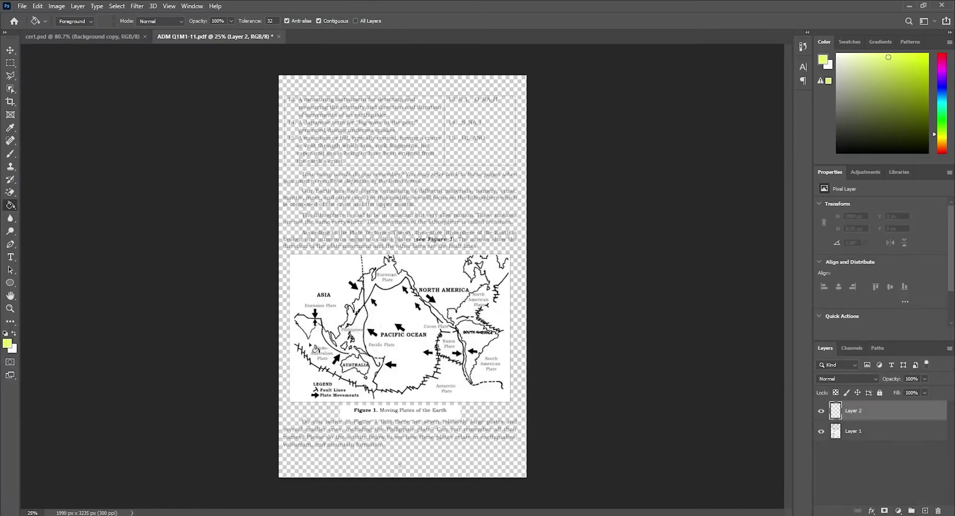
left_click(7, 343)
- Fill Layer 2 with white and move the textbook page Layer 1 above it
left_click(433, 267)
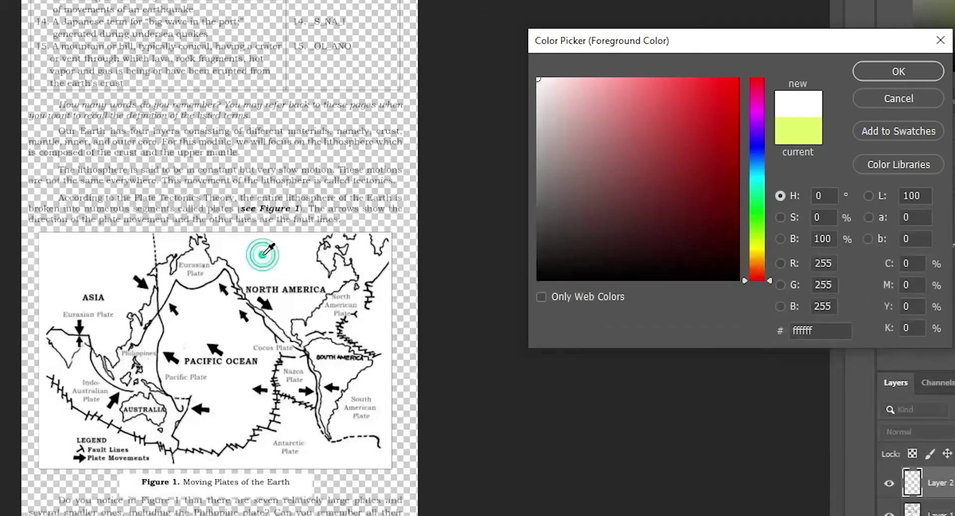
left_click(271, 269)
key("Return")
left_click(247, 94)
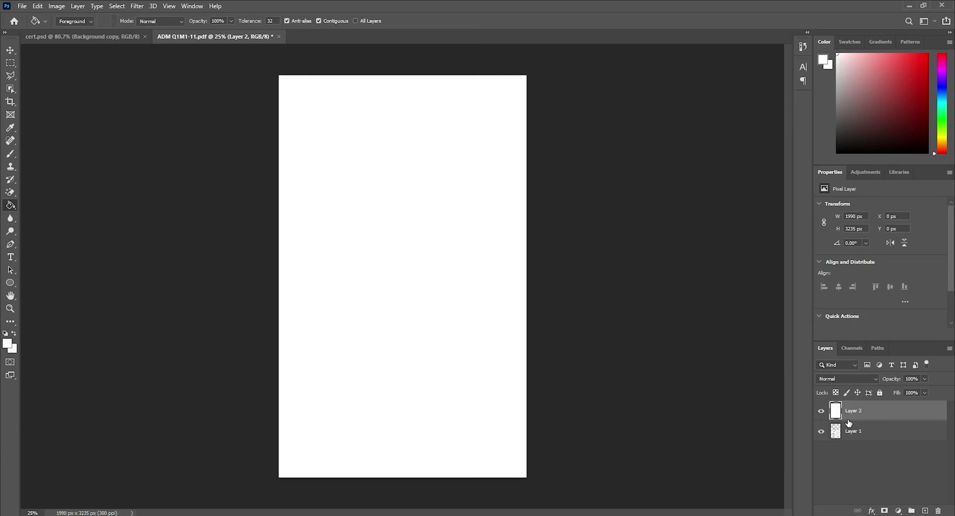
left_click_drag(856, 436, 879, 388)
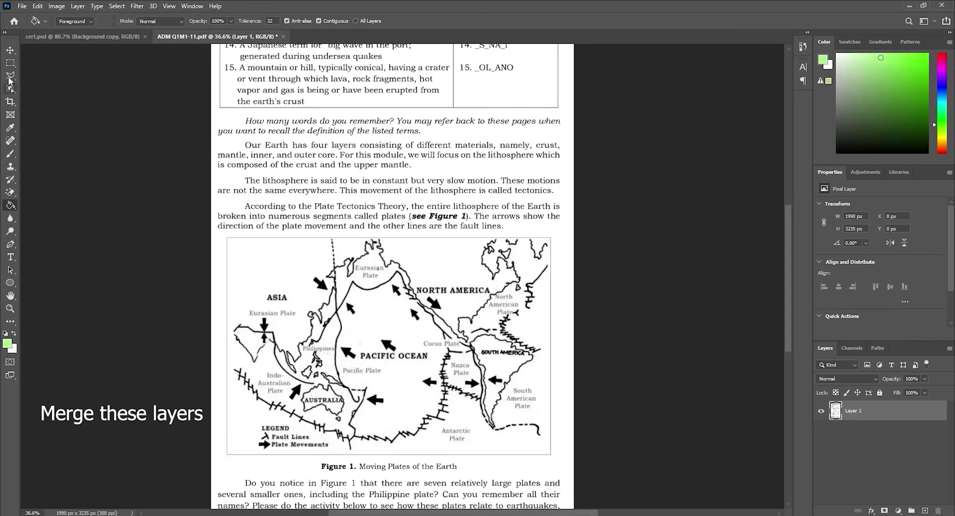
- Copy the sentence about the lithosphere's slow motion onto its own layer
left_click(10, 63)
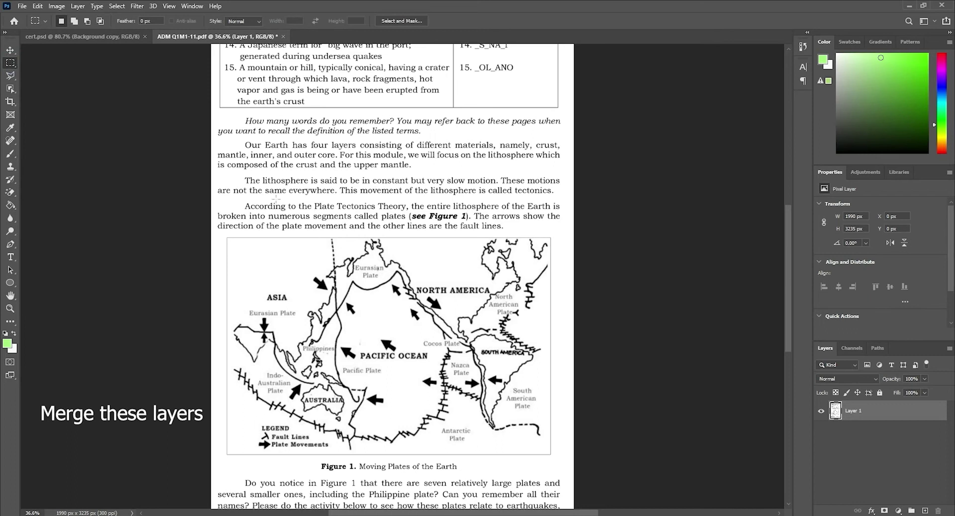
left_click_drag(243, 175, 500, 184)
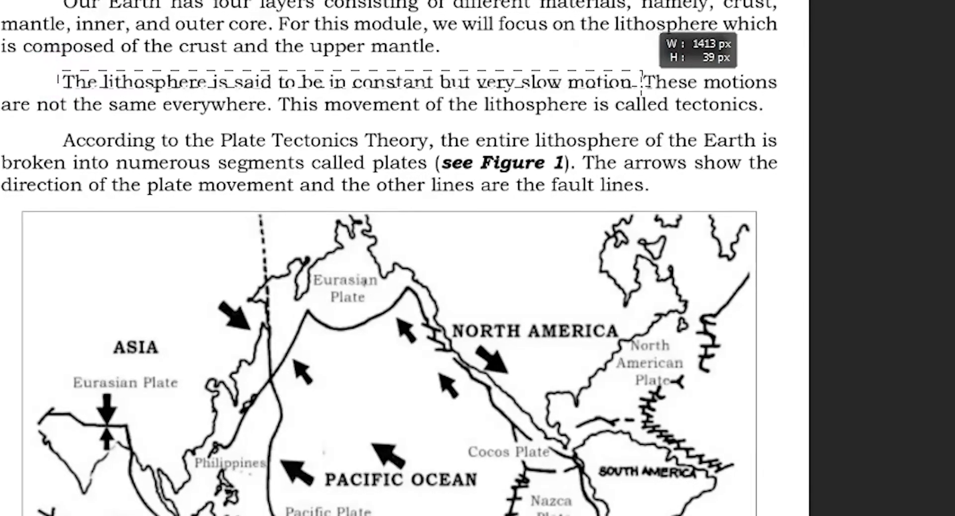
left_click_drag(641, 91, 642, 95)
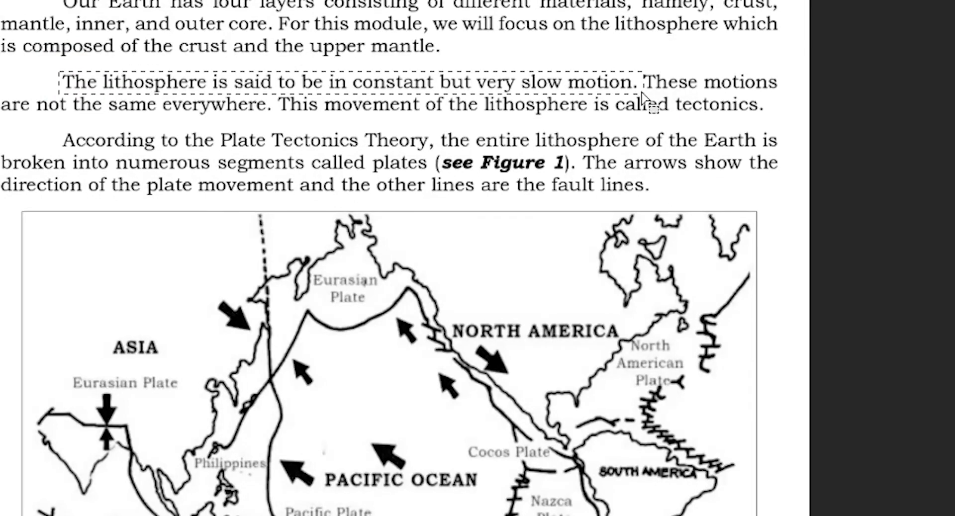
right_click(480, 90)
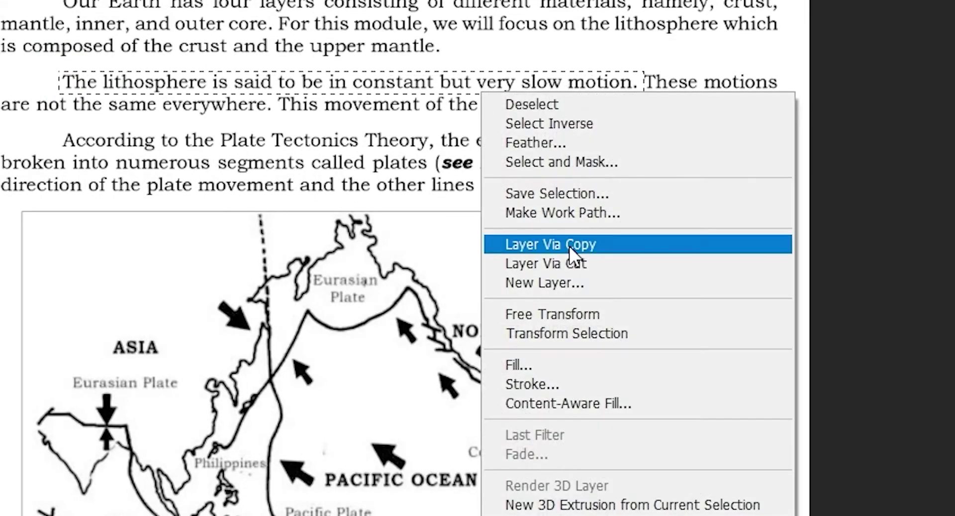
left_click(569, 245)
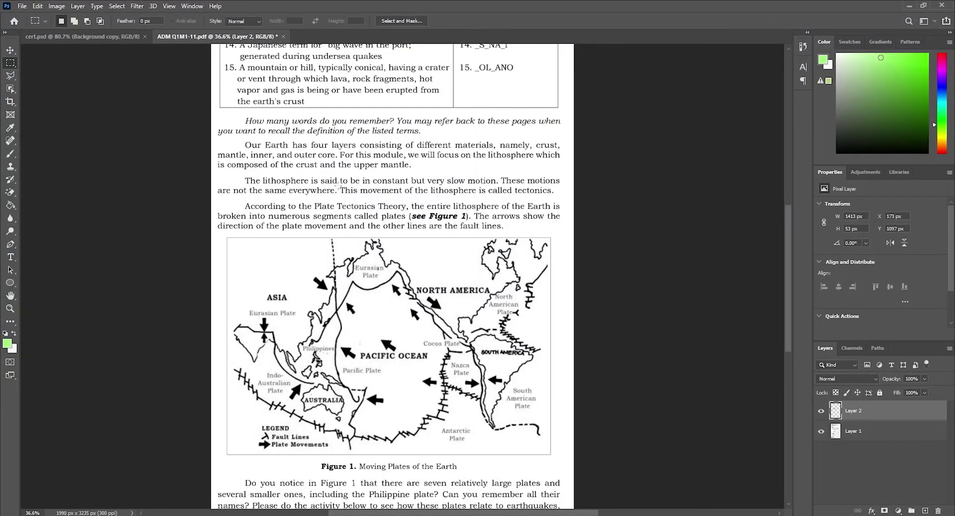
- Copy the sentence ending in tectonics to a new layer and hide the full page
left_click_drag(337, 188, 555, 195)
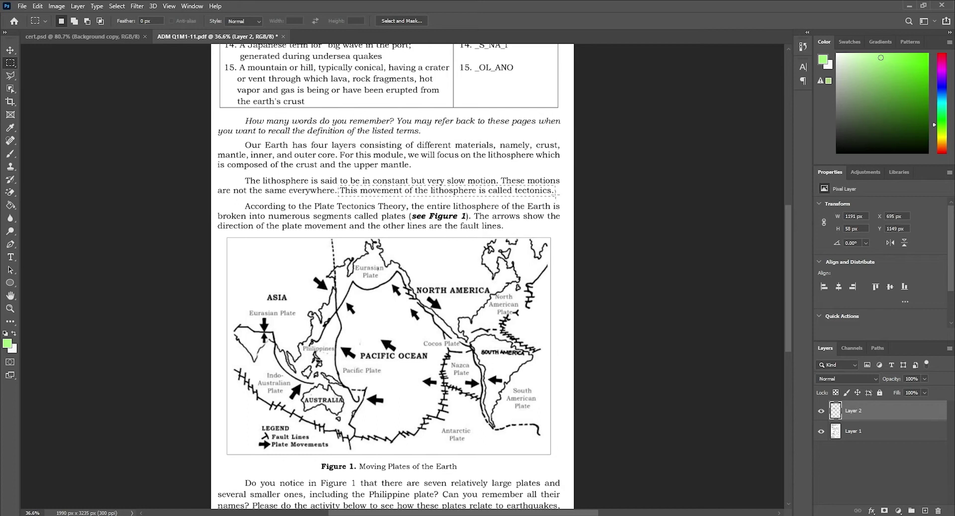
right_click(494, 194)
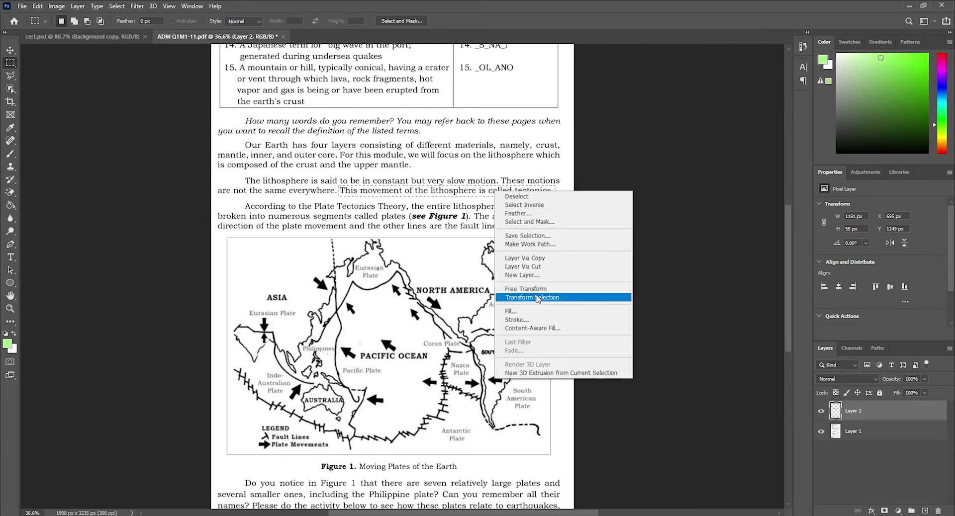
left_click(539, 259)
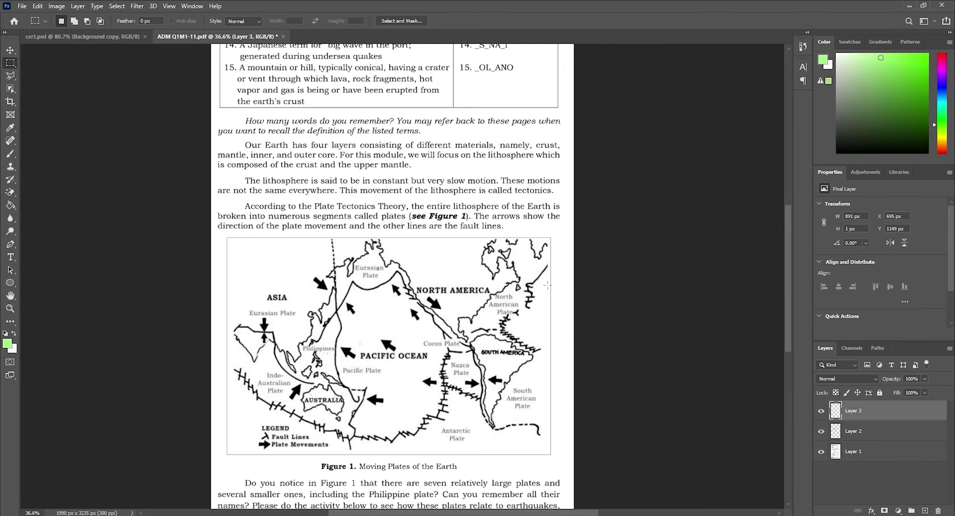
left_click(821, 451)
left_click(827, 411)
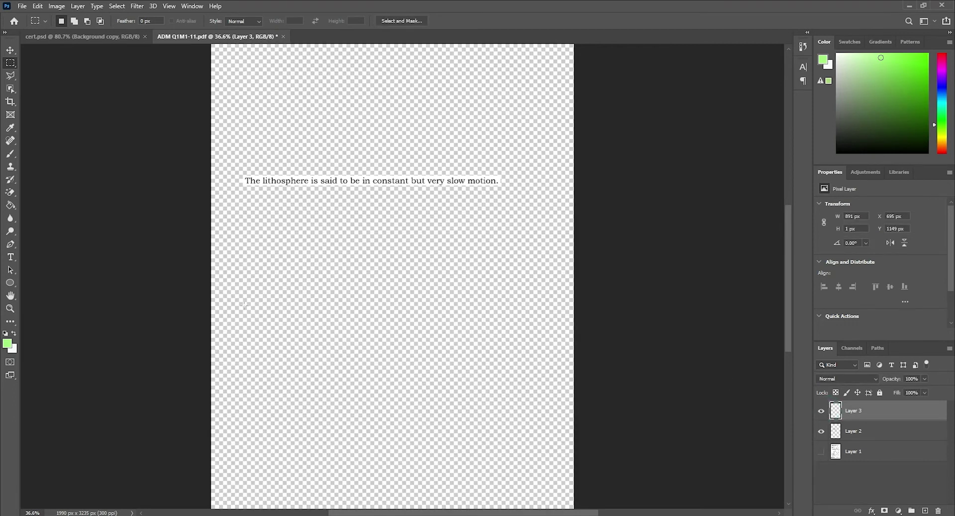
- On Layer 2, paint-bucket the white band and the counters in 'slow', 'very' and 'but' green
left_click(11, 205)
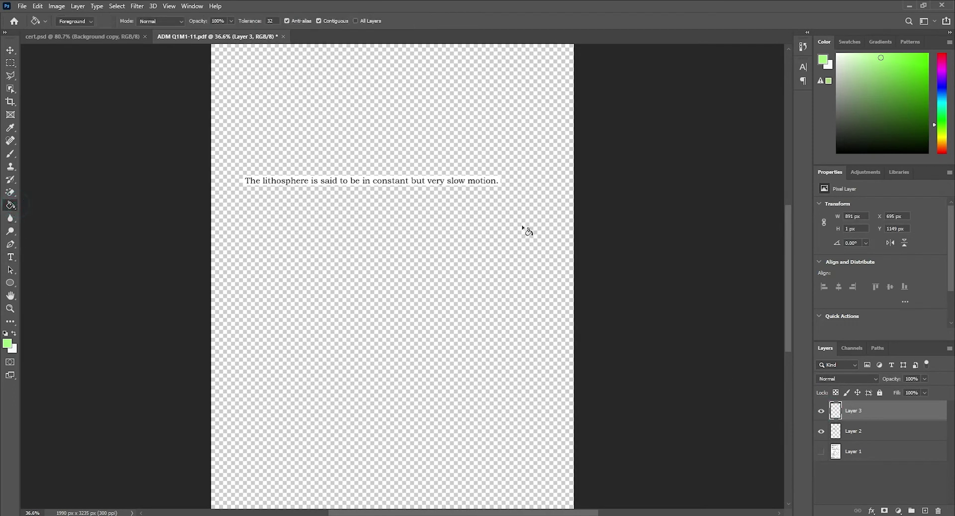
scroll(478, 187, "up", 3)
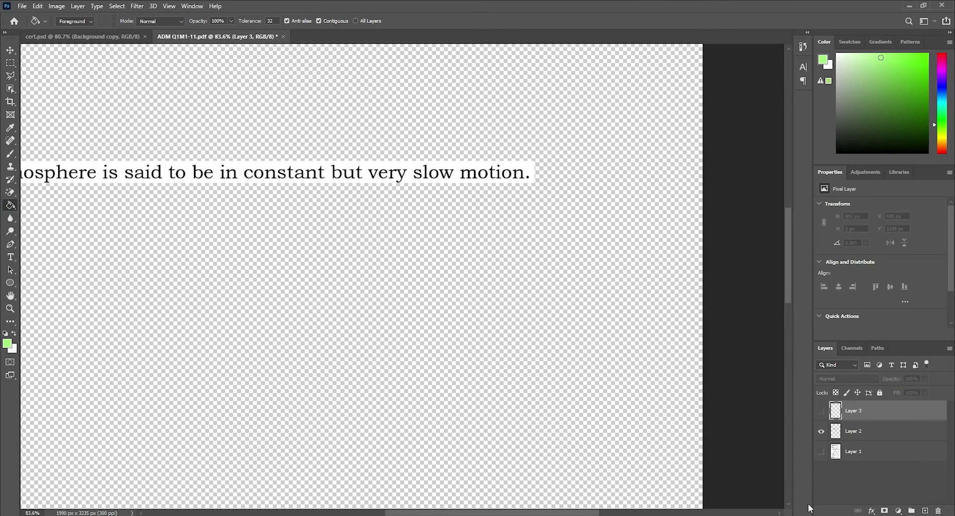
left_click(860, 434)
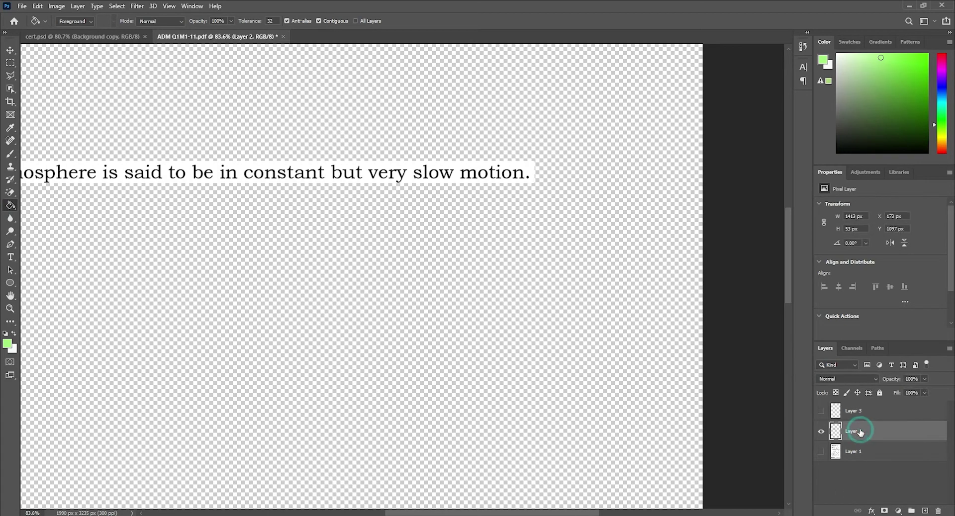
left_click(415, 172)
scroll(493, 205, "up", 3)
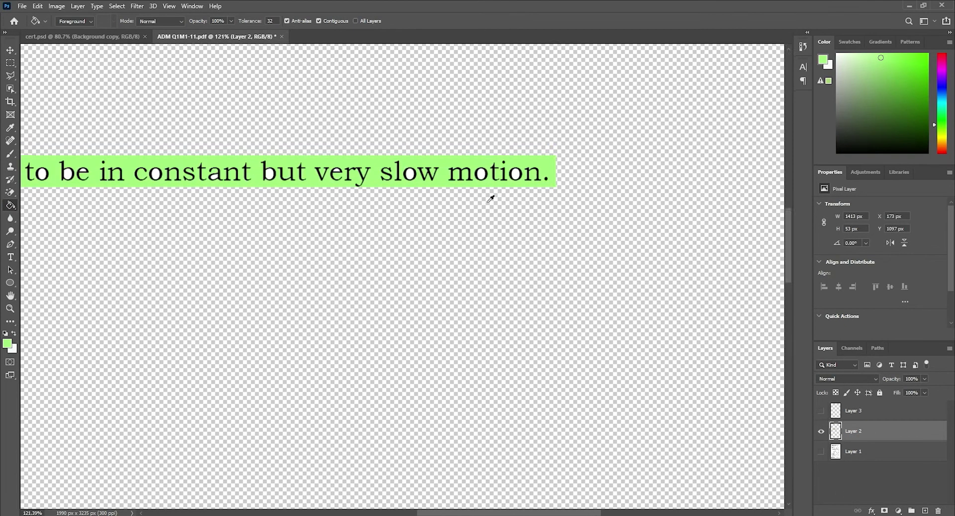
left_click(365, 159)
left_click(251, 153)
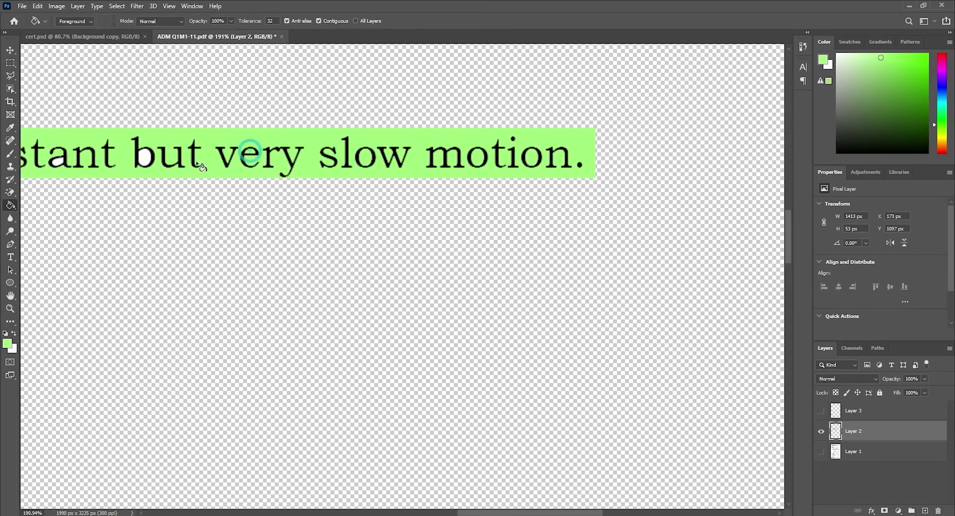
left_click(141, 159)
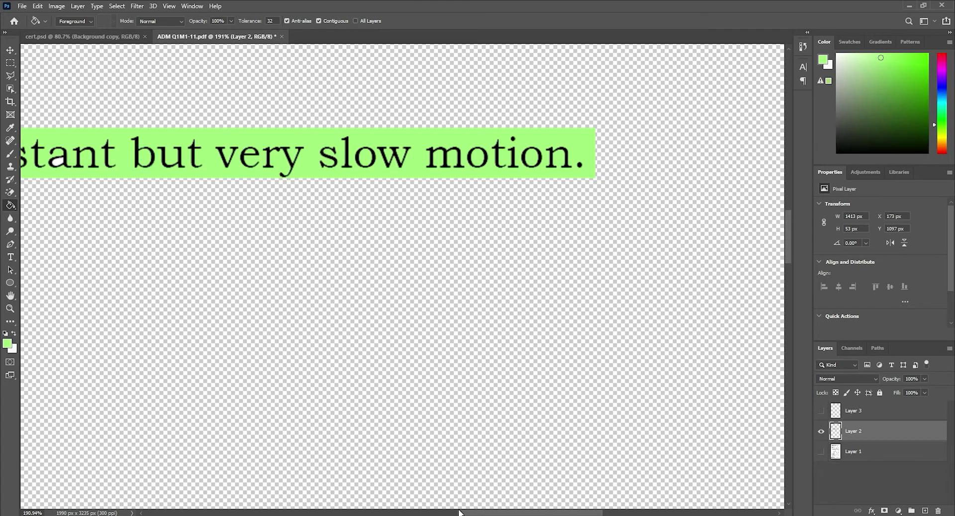
- Fill the counters in 'const', 'to', 'said' and 'lithosphere', then show Layer 1 and hide Layer 2
left_click_drag(456, 512, 316, 512)
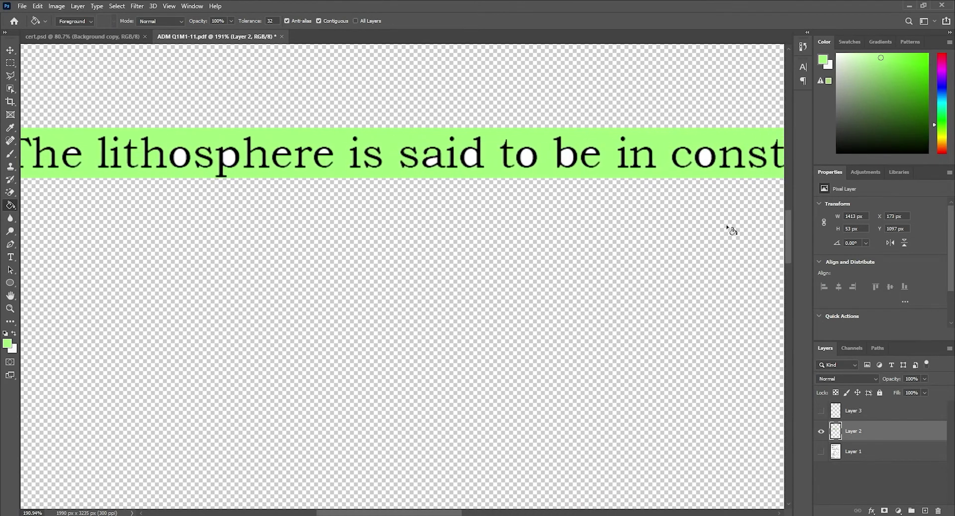
left_click(705, 161)
left_click(527, 157)
left_click(471, 161)
left_click(428, 161)
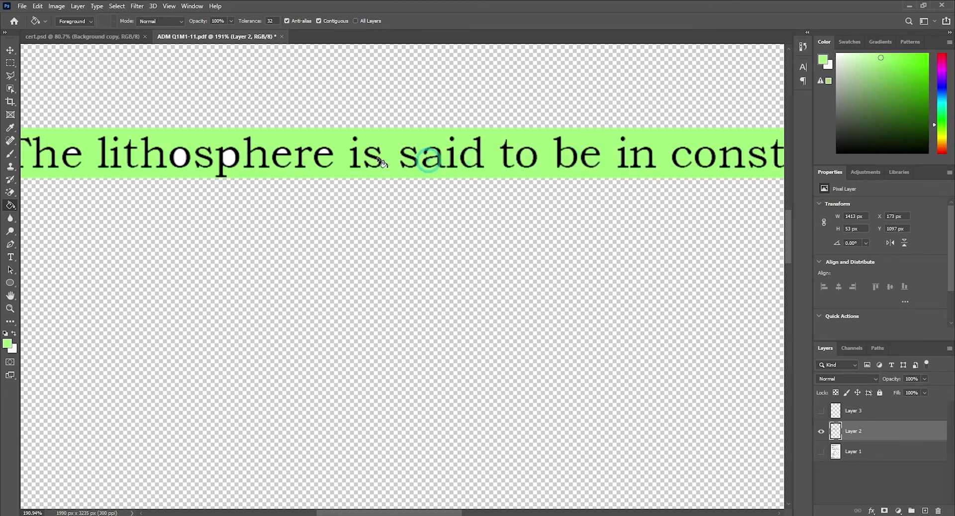
left_click(326, 154)
scroll(365, 288, "down", 5)
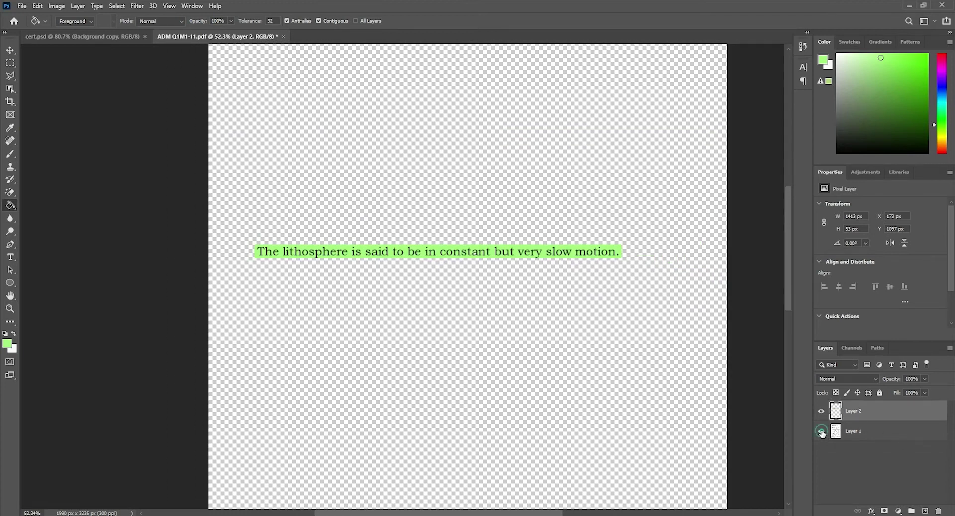
left_click(821, 432)
left_click(821, 410)
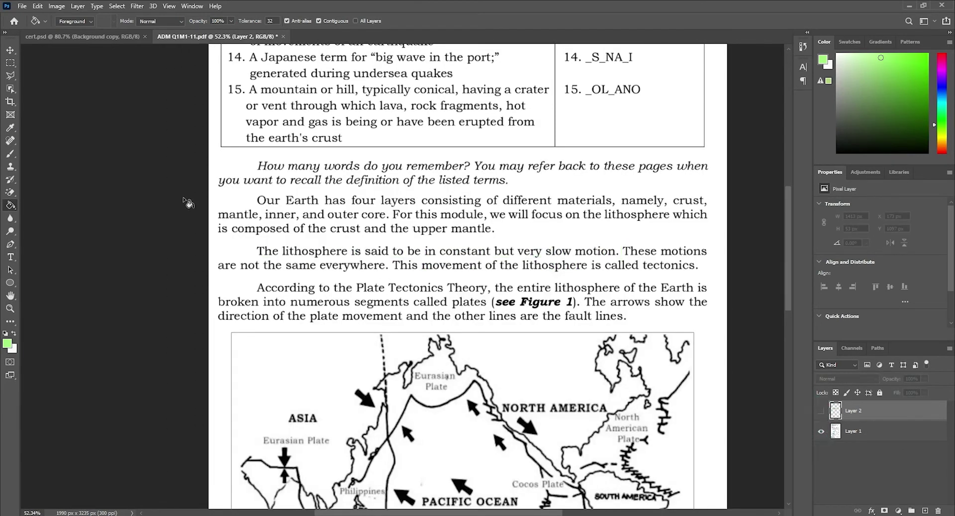
- Copy the tectonics sentence from the page layer onto a new layer with a rectangular selection
left_click(10, 62)
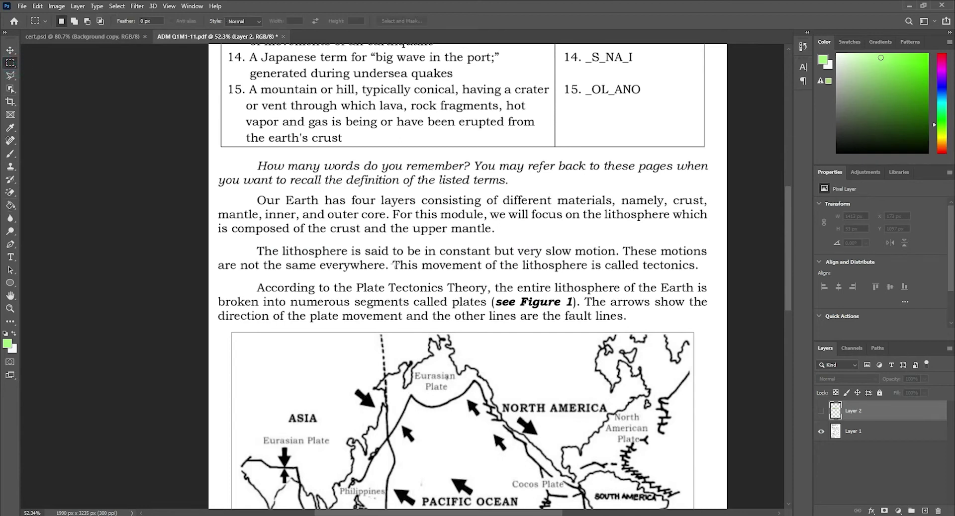
left_click_drag(391, 258, 699, 273)
key("alt+bracketleft")
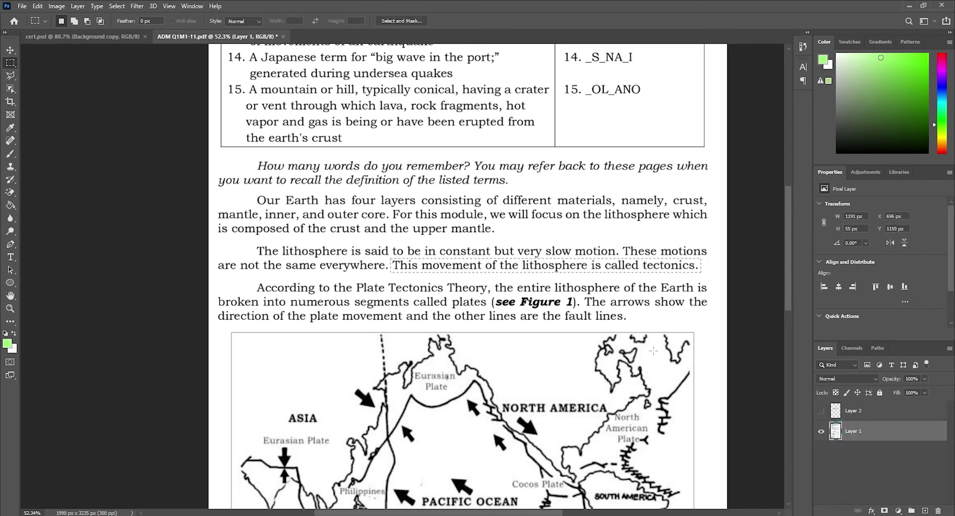
right_click(512, 272)
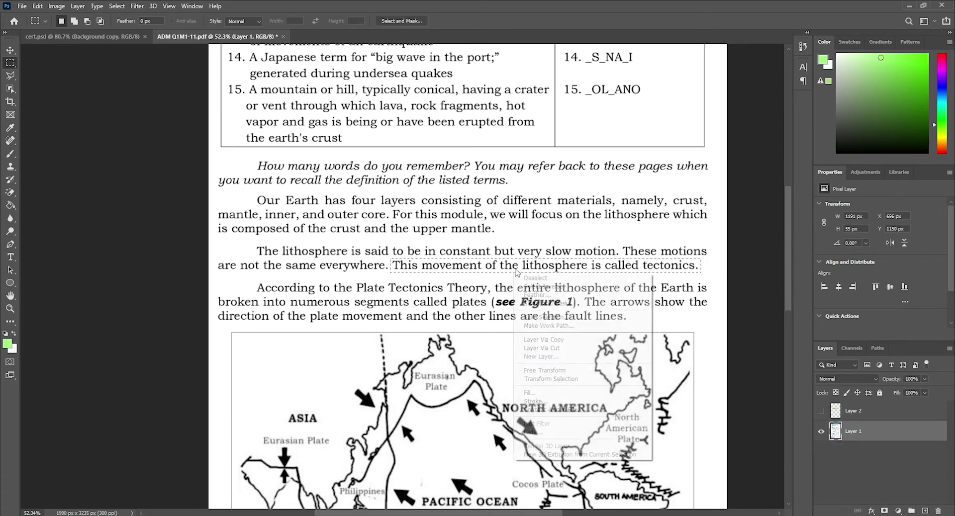
right_click(495, 267)
left_click(525, 334)
- Hide the page layer and paint-bucket the sentence's white background light green
left_click(821, 451)
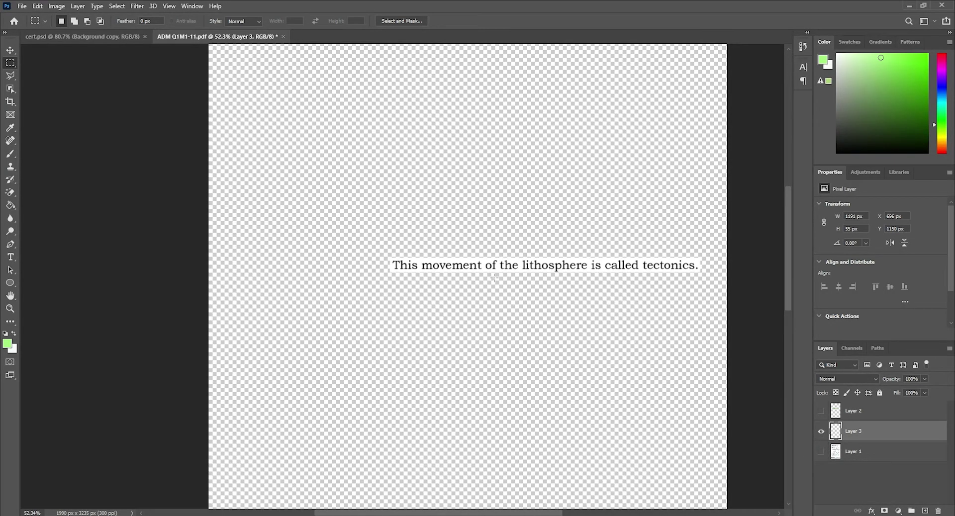
left_click(10, 204)
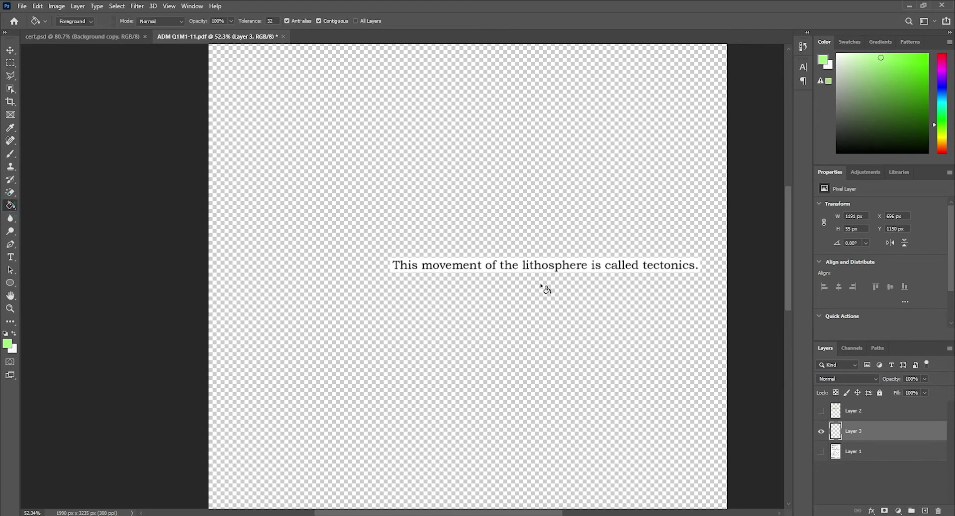
left_click(583, 264)
- Fill the white letter counters in 'movement', 'called' and 'tectonics' green on Layer 3
scroll(583, 251, "up", 2)
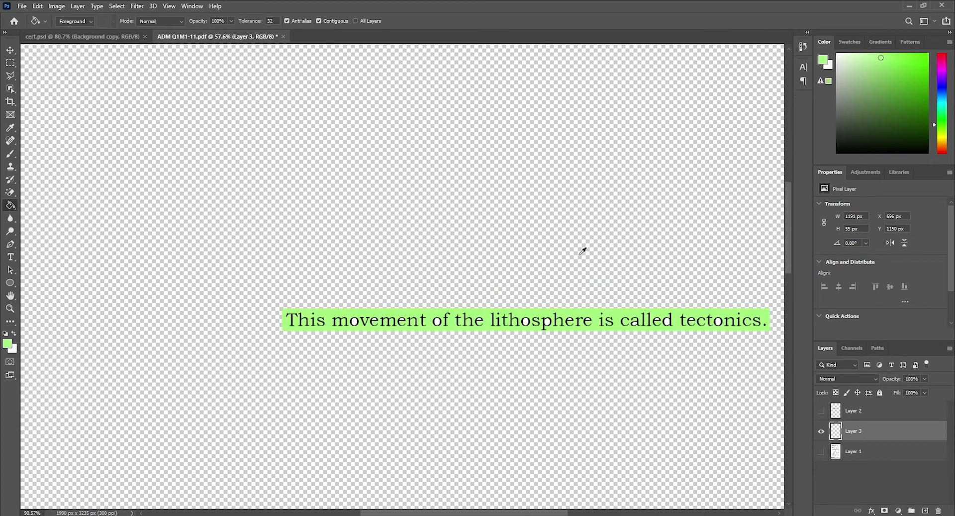
scroll(582, 252, "up", 2)
left_click(285, 346)
left_click(315, 345)
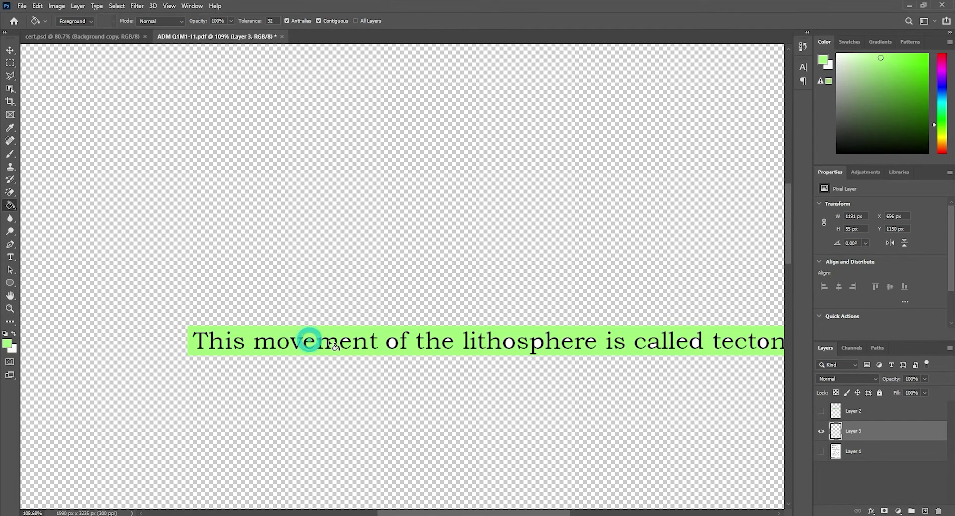
scroll(690, 225, "down", 3)
left_click(691, 225)
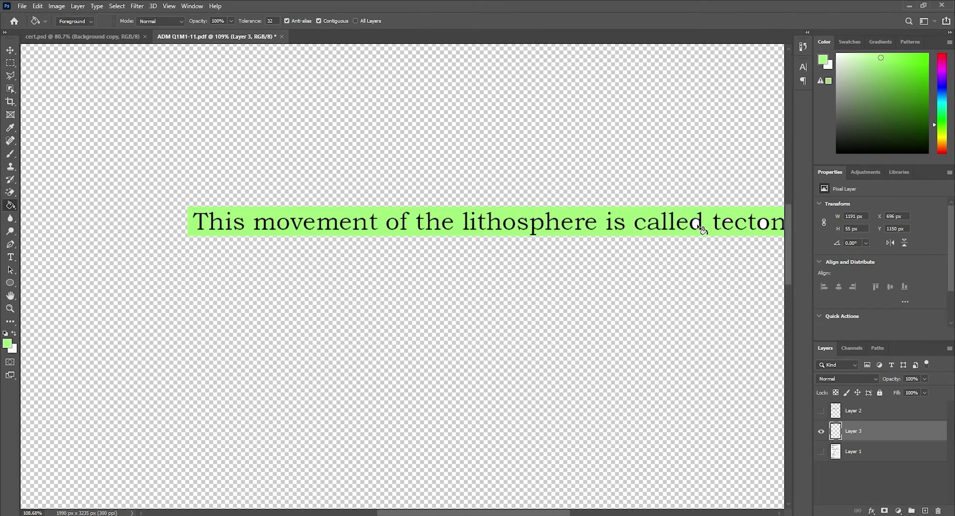
scroll(470, 512, "right", 5)
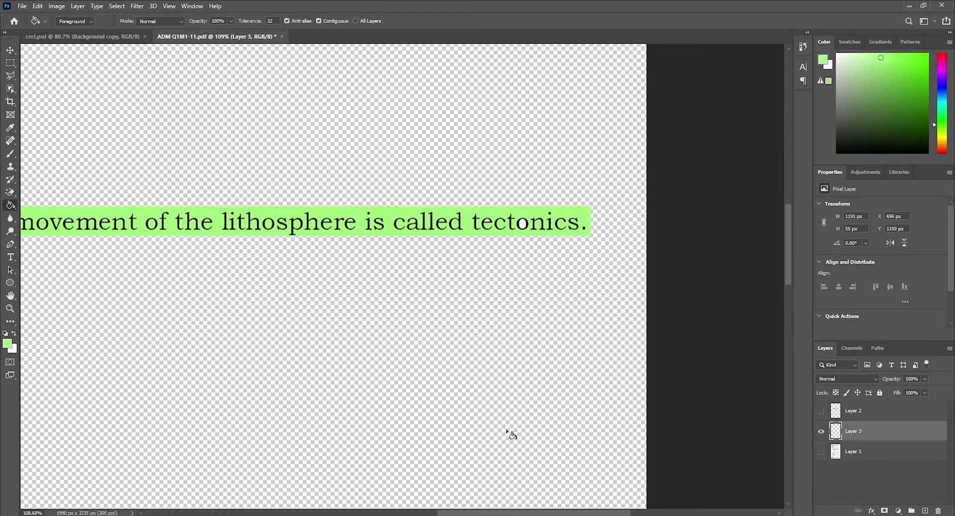
left_click(494, 225)
left_click(523, 226)
- Make Layers 1, 2 and 3 all visible, with Layer 2 as the working layer
scroll(551, 239, "down", 5)
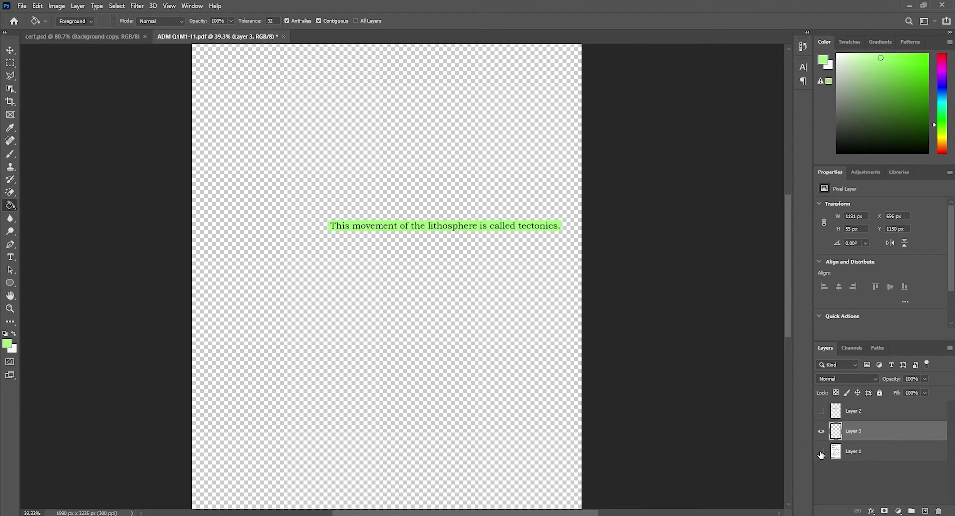
left_click(821, 452)
left_click(821, 412)
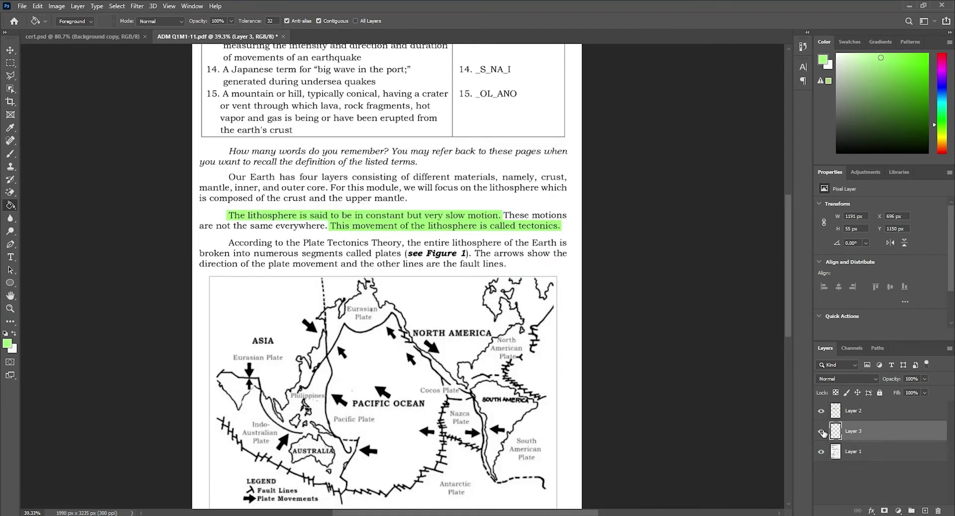
left_click(821, 431)
scroll(383, 349, "up", 5)
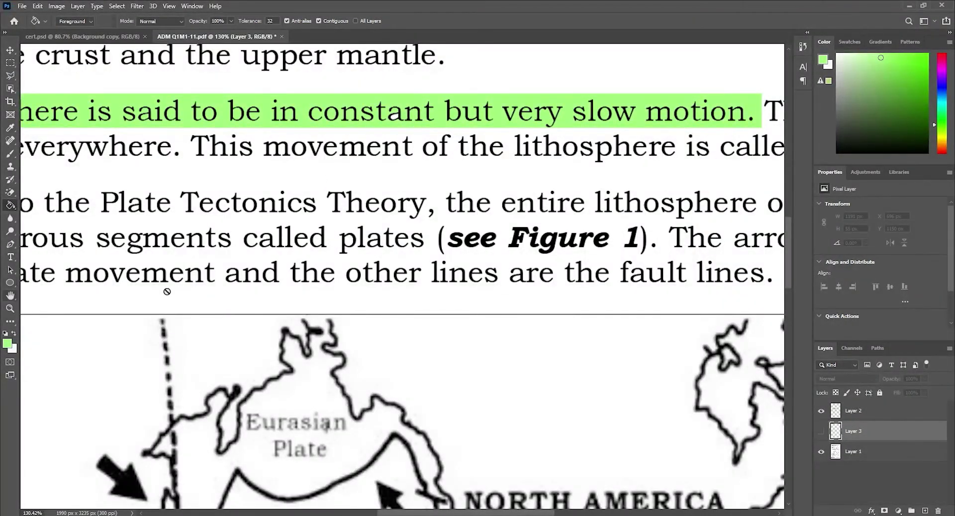
left_click(846, 413)
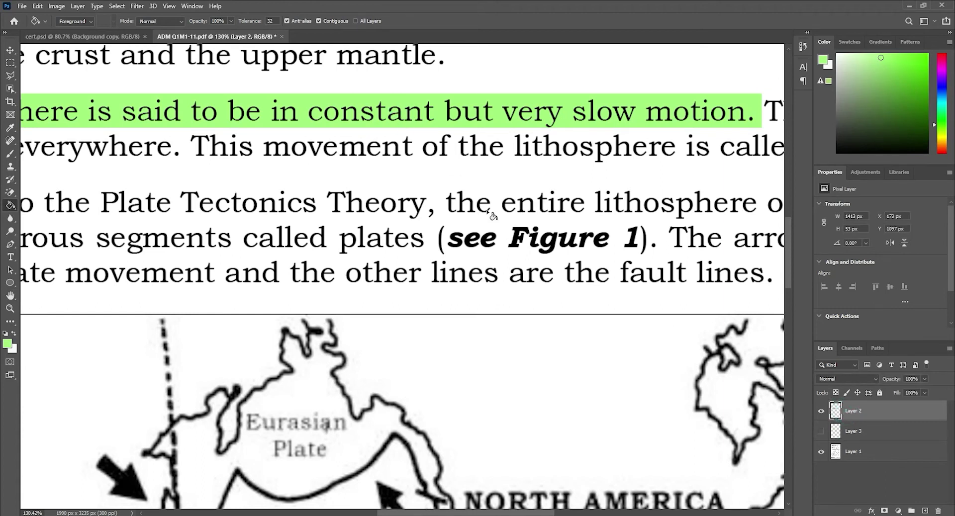
scroll(657, 367, "down", 5)
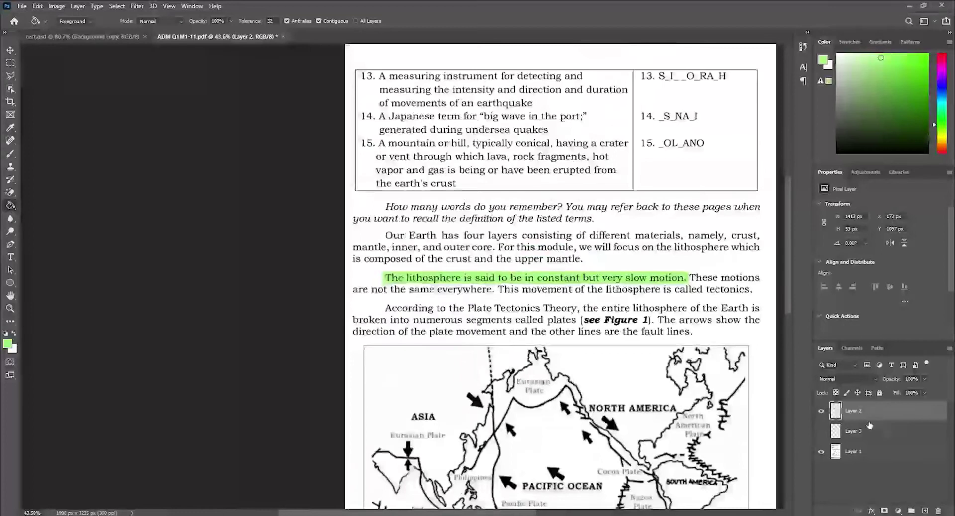
left_click(821, 431)
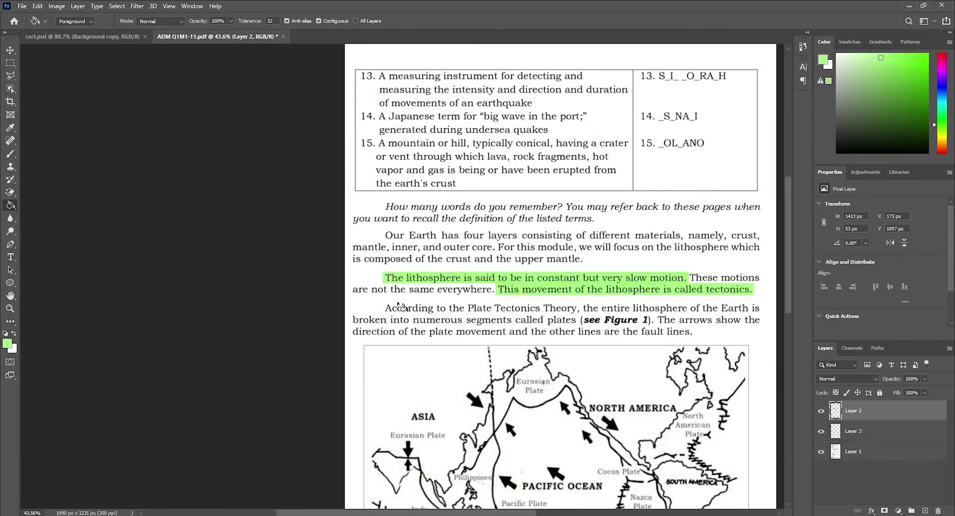
- Save to this computer as 'ADM Q1M1 highlighted' PSD, keeping maximum compatibility
left_click(21, 7)
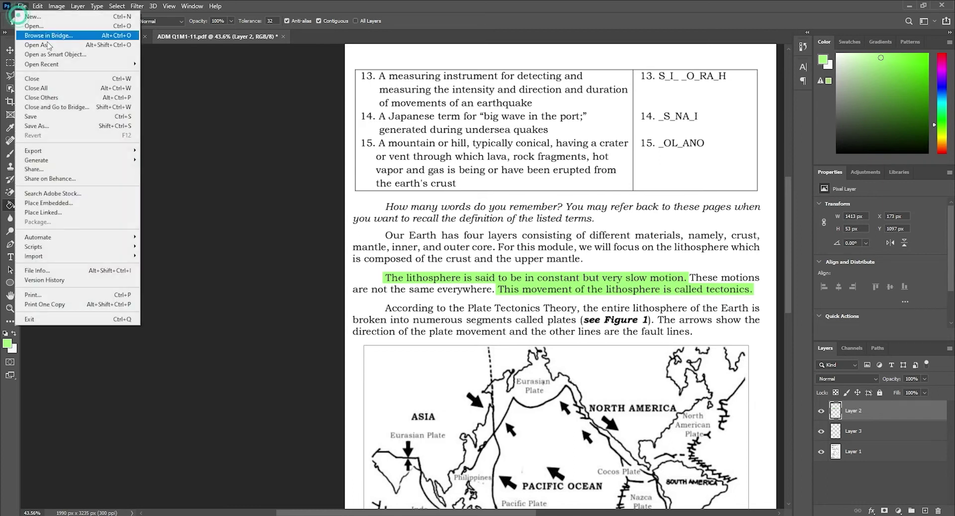
left_click(67, 127)
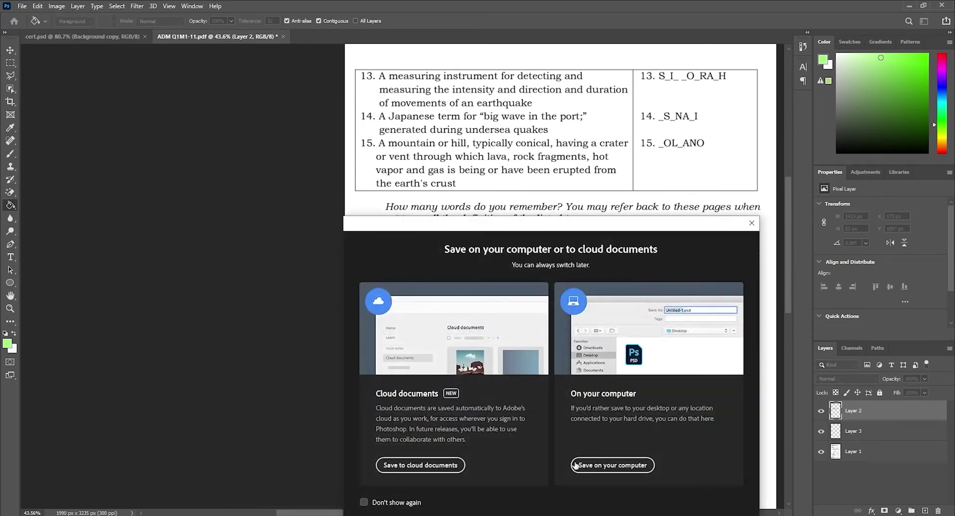
left_click(575, 465)
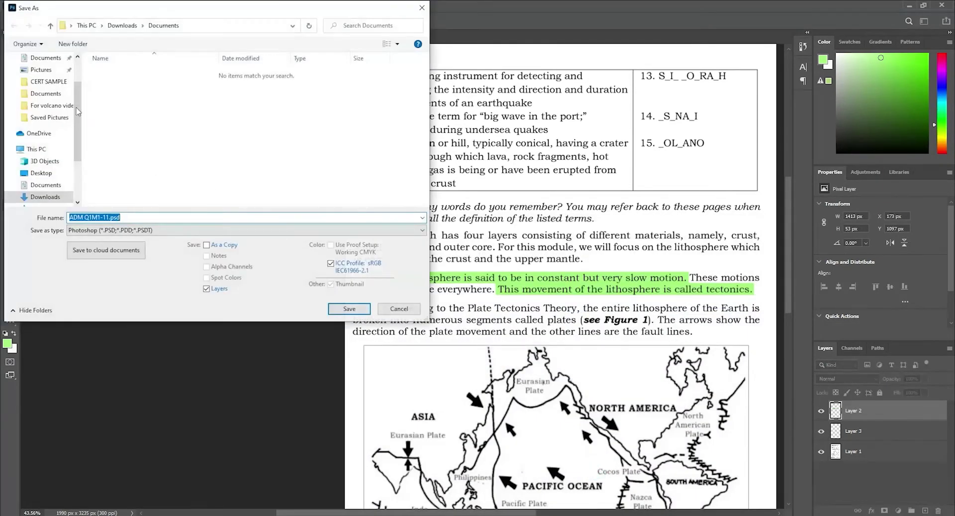
left_click(120, 217)
left_click_drag(120, 217, 107, 217)
key("BackSpace")
key("BackSpace")
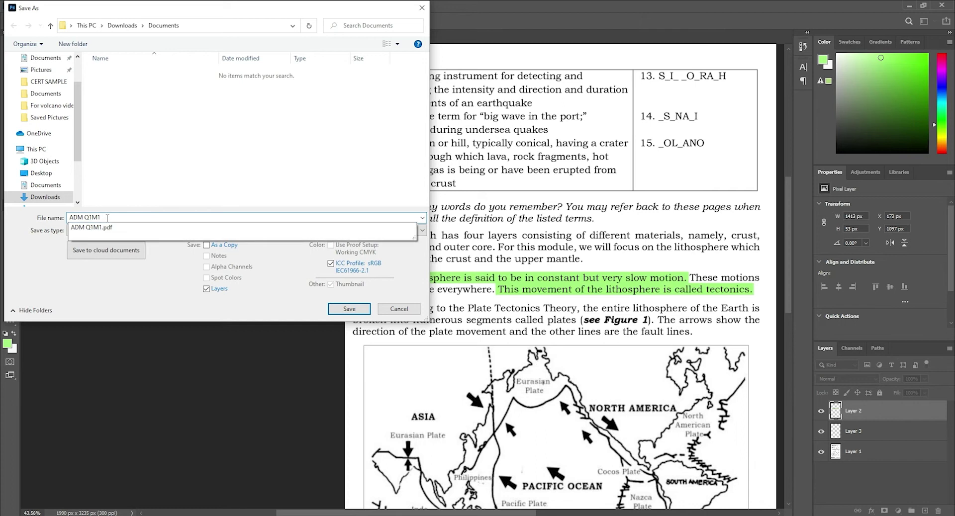
type("highlighted")
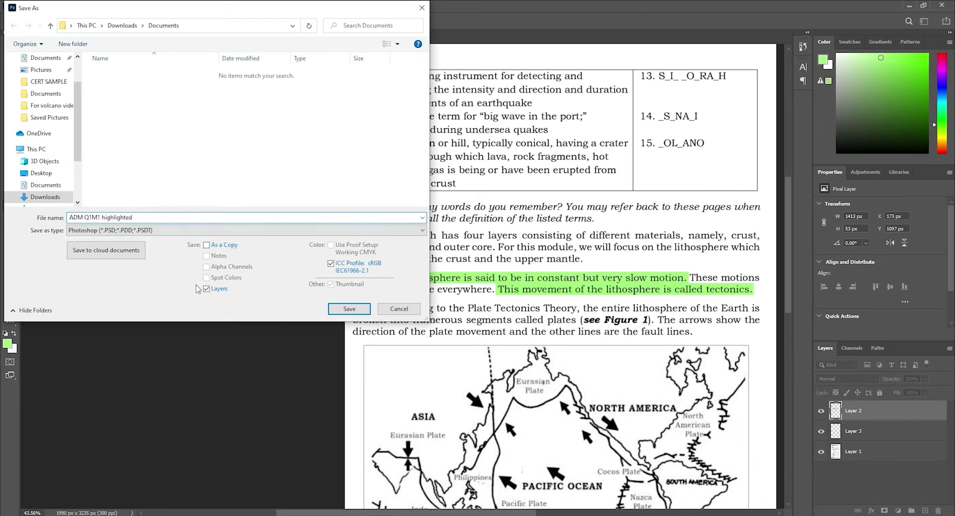
left_click(350, 308)
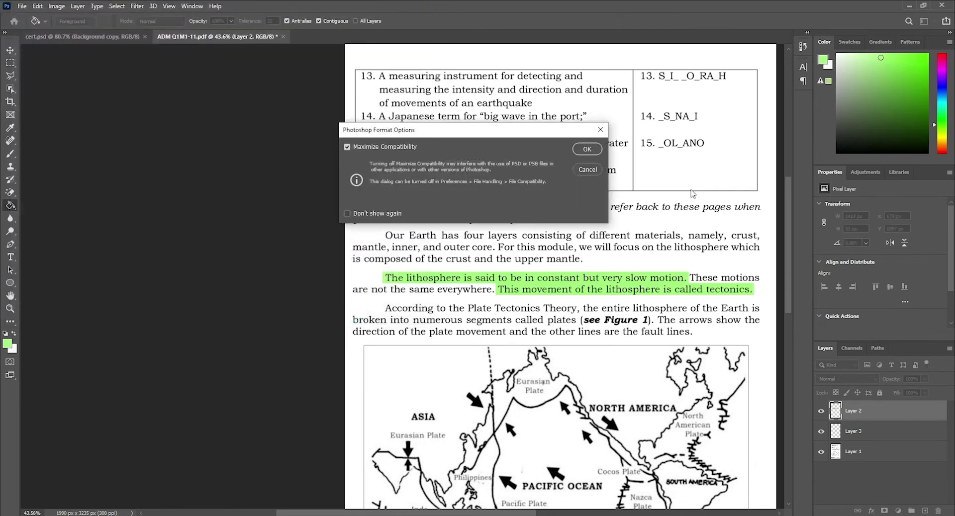
left_click(586, 149)
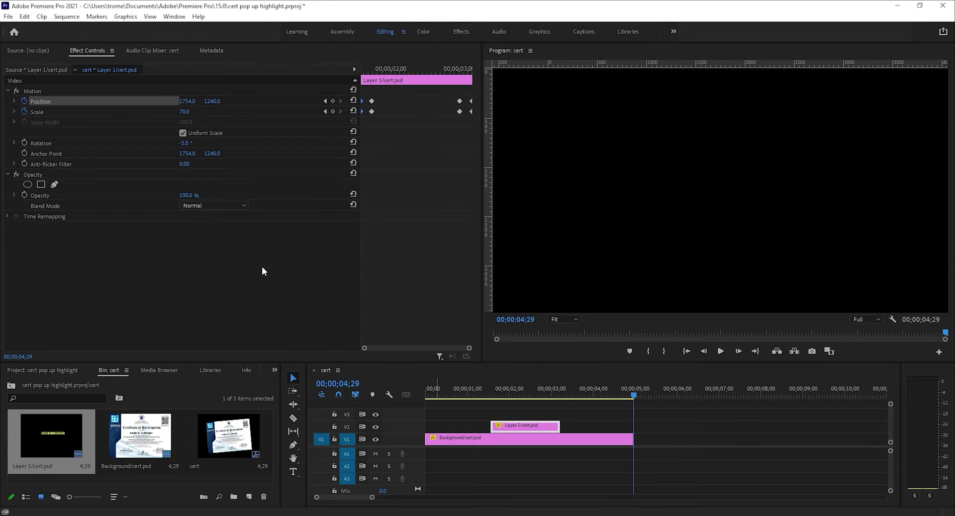
- Import ADM Q1M1 highlighted.psd into the project with Import As set to Individual Layers
key("ctrl+i")
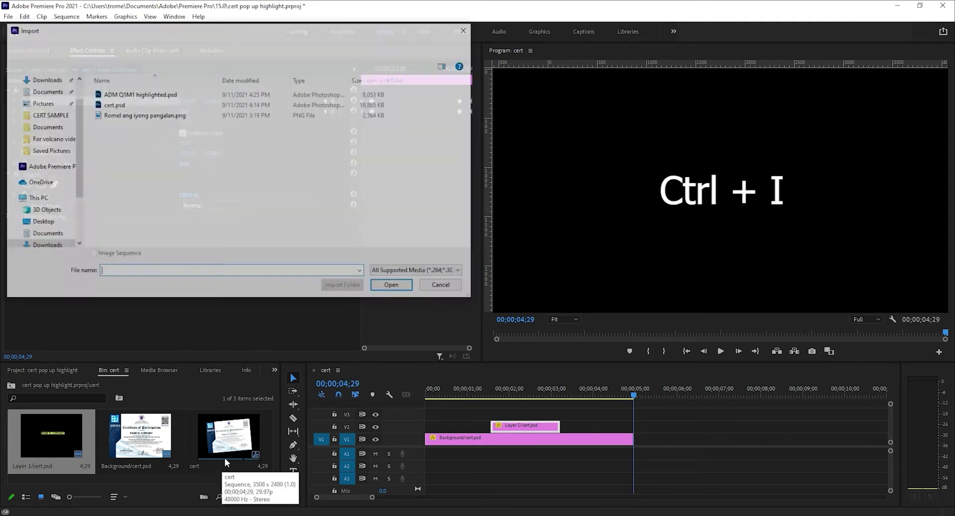
left_click(122, 94)
left_click(393, 287)
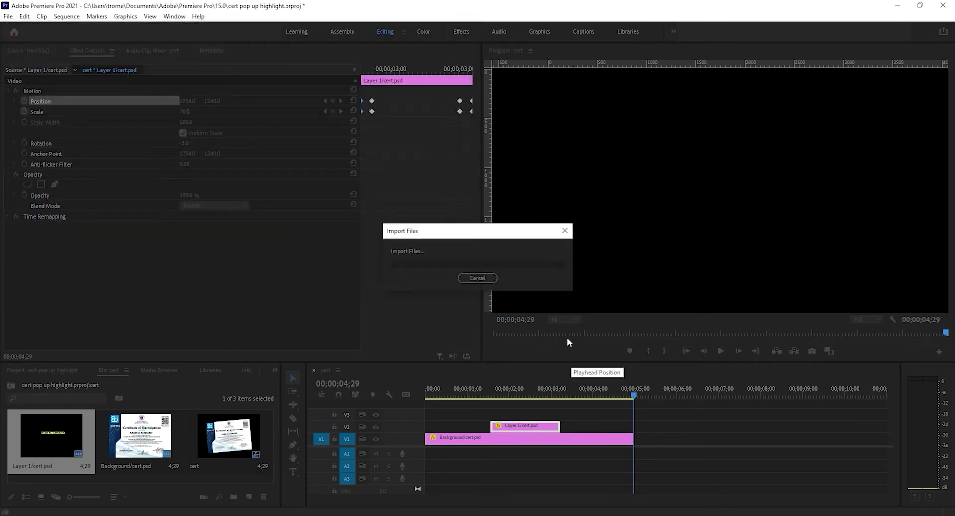
left_click(514, 206)
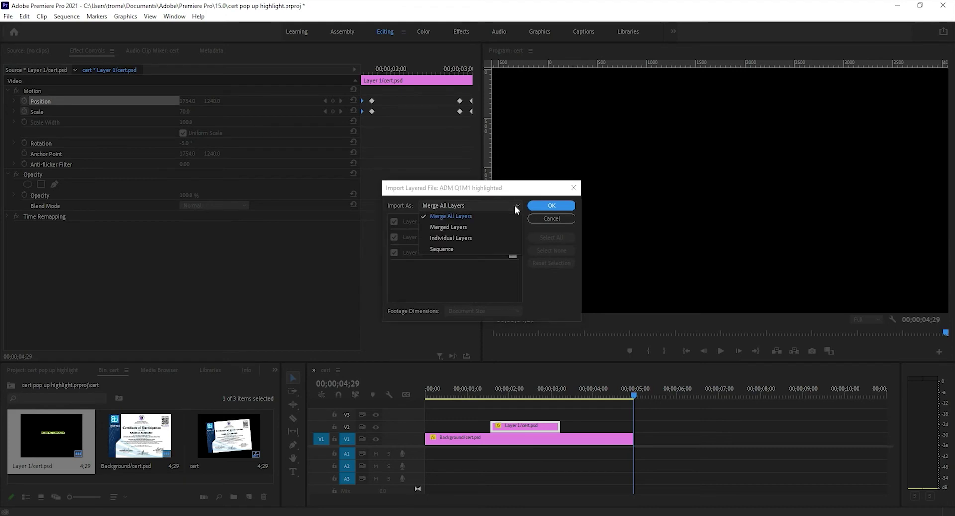
left_click(467, 236)
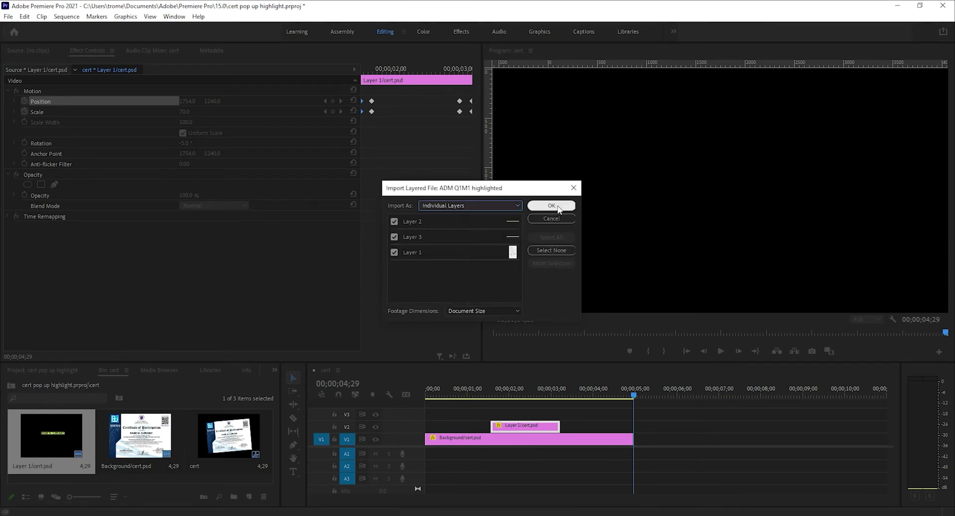
left_click(551, 206)
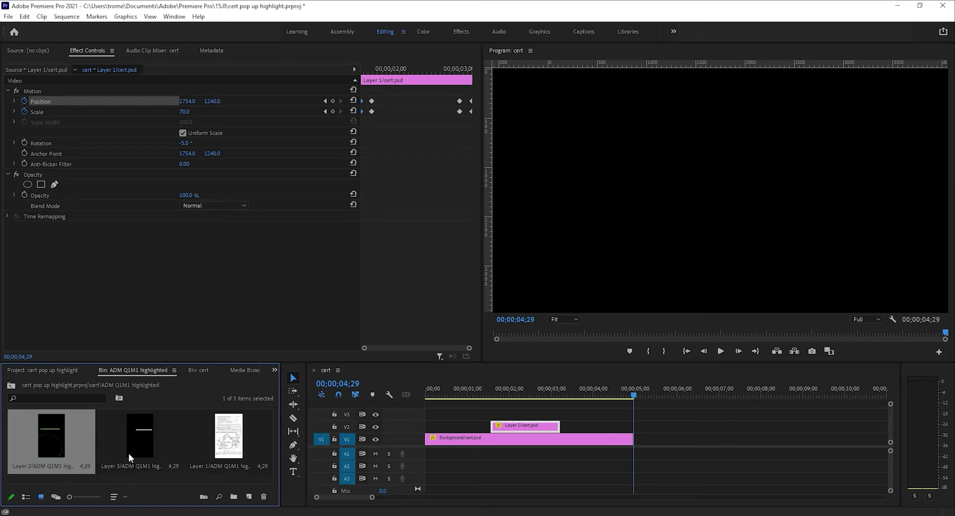
- Place the page Layer 1 on V1, Layer 3 on V2, and Layer 2 on V3 at the playhead
left_click_drag(224, 440, 635, 442)
left_click_drag(140, 438, 635, 426)
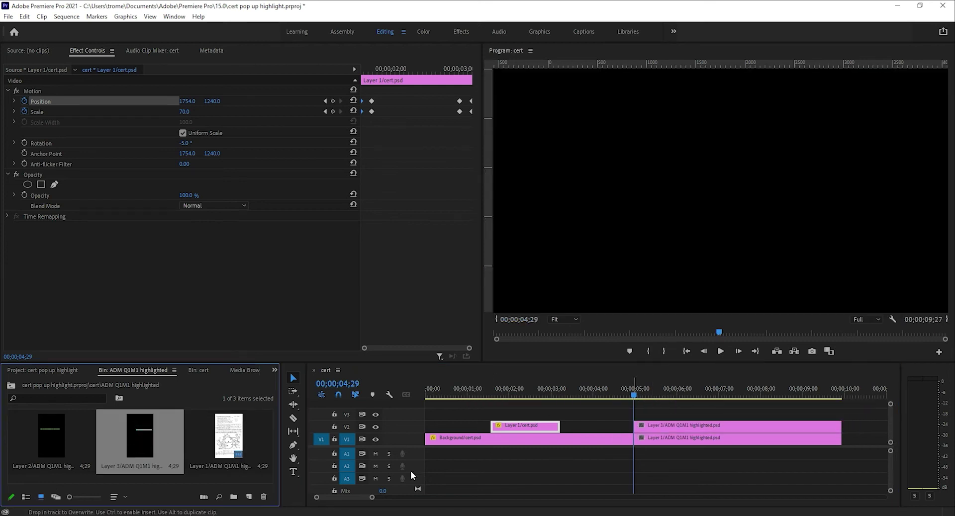
left_click_drag(412, 476, 690, 447)
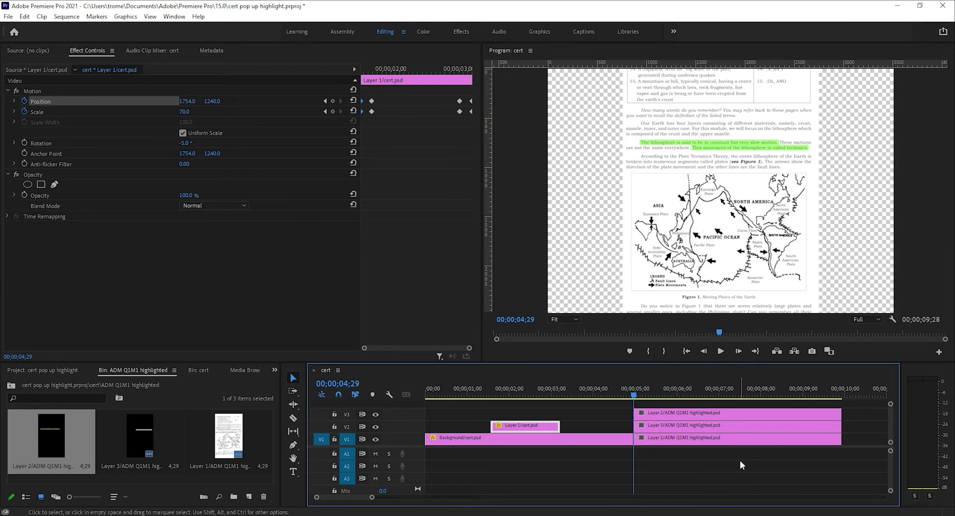
- Play back the sequence to preview the stacked highlight clips
key("space")
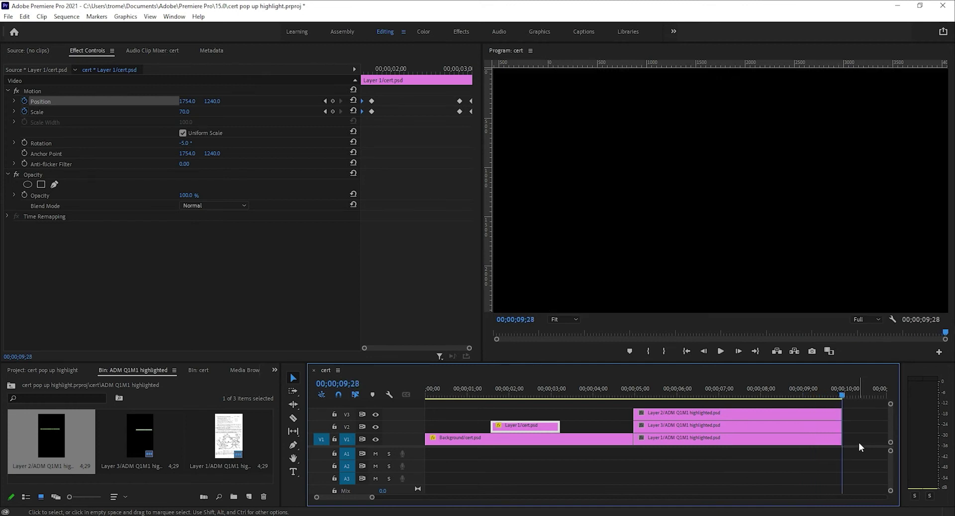
scroll(848, 410, "down", 1)
scroll(847, 411, "up", 1)
scroll(847, 411, "down", 2)
scroll(847, 411, "down", 1)
scroll(848, 411, "up", 1)
scroll(848, 410, "down", 1)
scroll(847, 411, "up", 1)
scroll(848, 411, "down", 1)
scroll(847, 411, "down", 1)
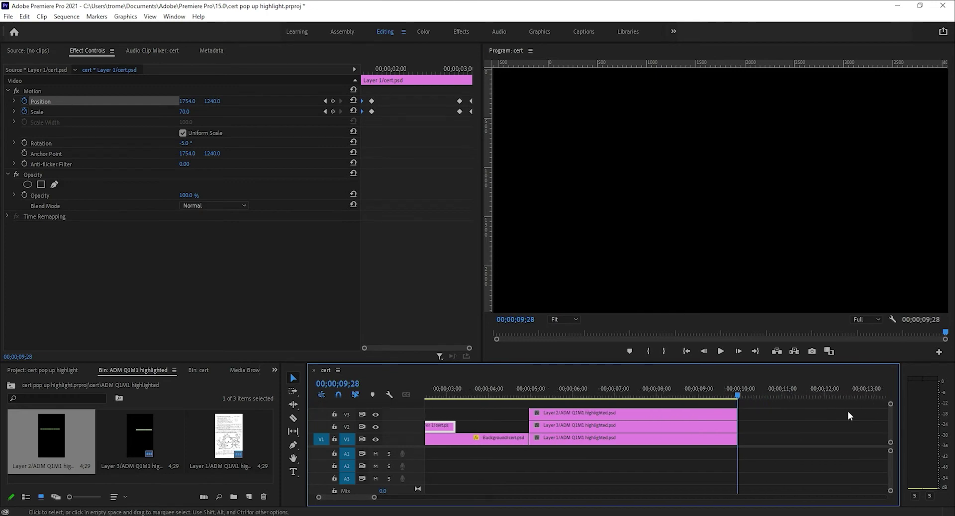
- Move the Layer 3 highlight clip later, lengthen the Layer 1 page clip, and preview the timing
left_click_drag(622, 429, 836, 432)
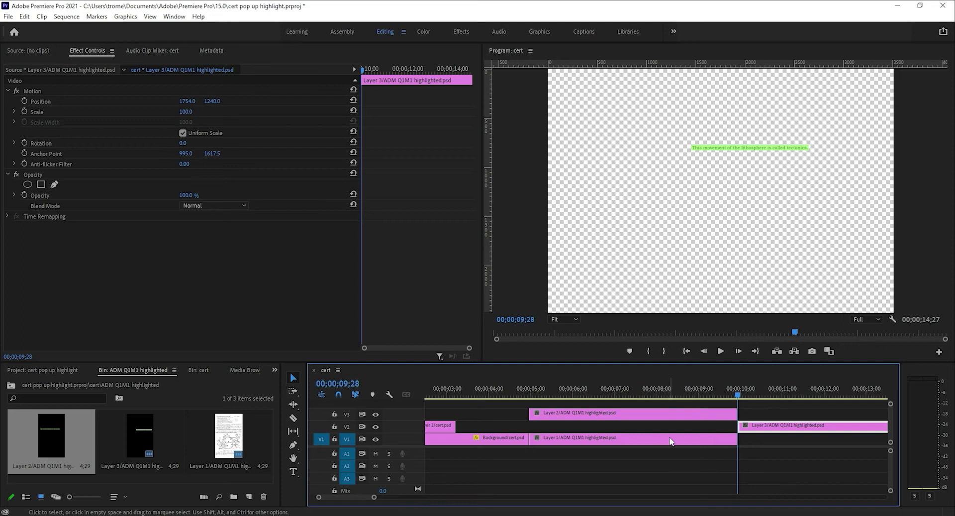
left_click_drag(737, 439, 801, 440)
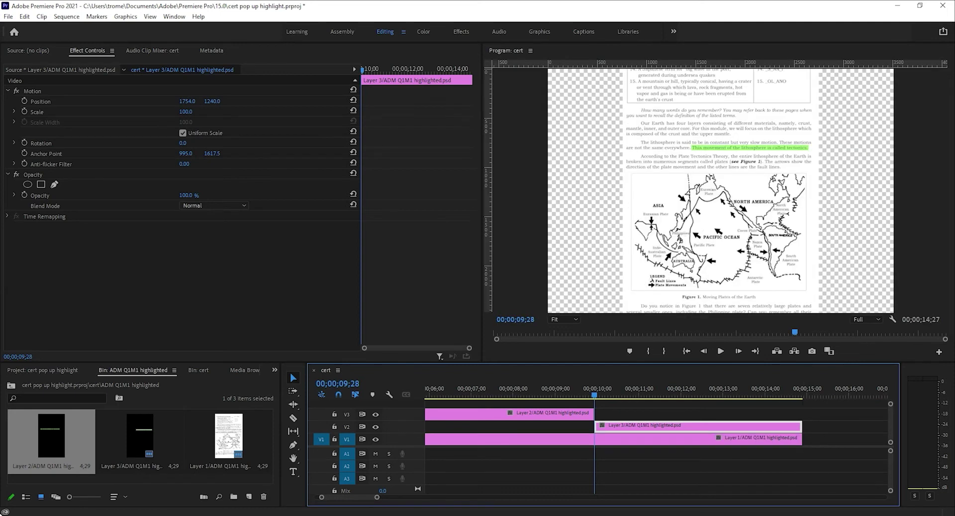
key("space")
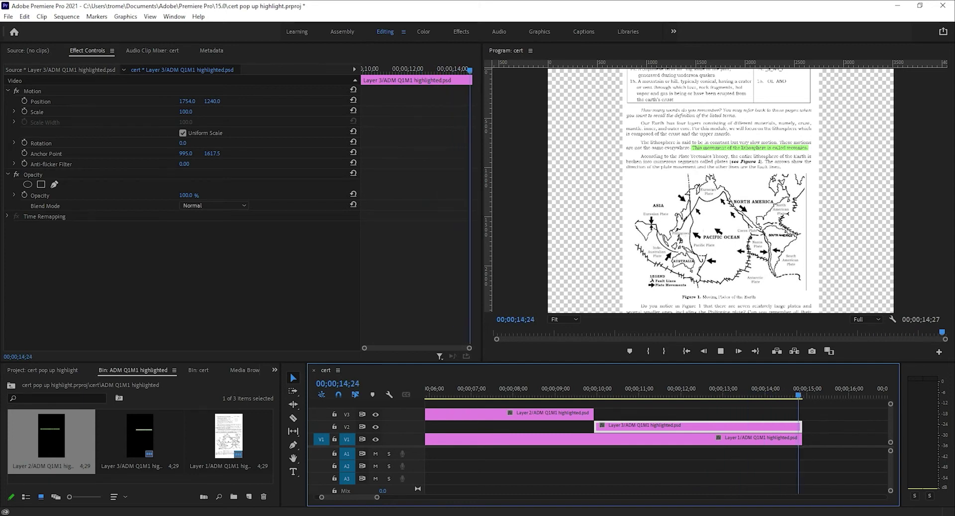
key("space")
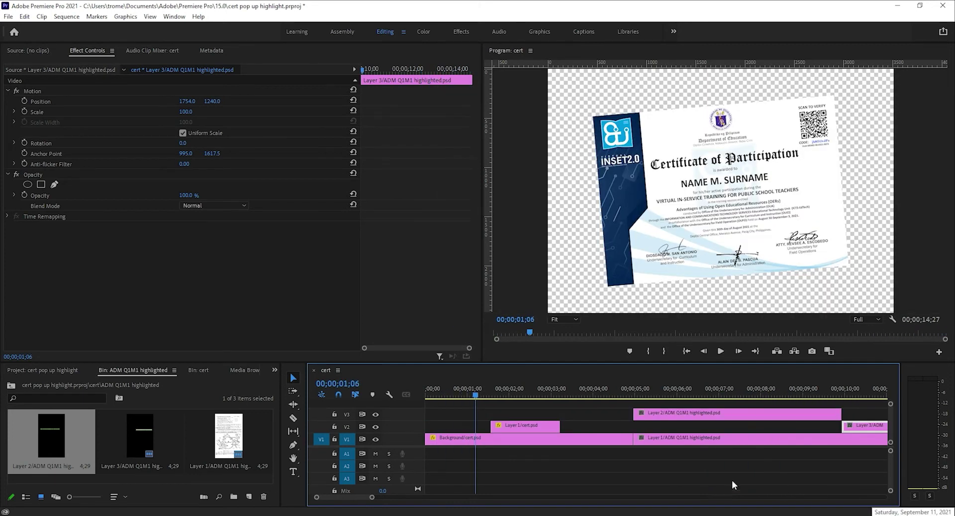
- Extend Layer 1 to about 28 seconds, push Layer 3 further later, and replay from before the highlight
left_click_drag(468, 393, 708, 396)
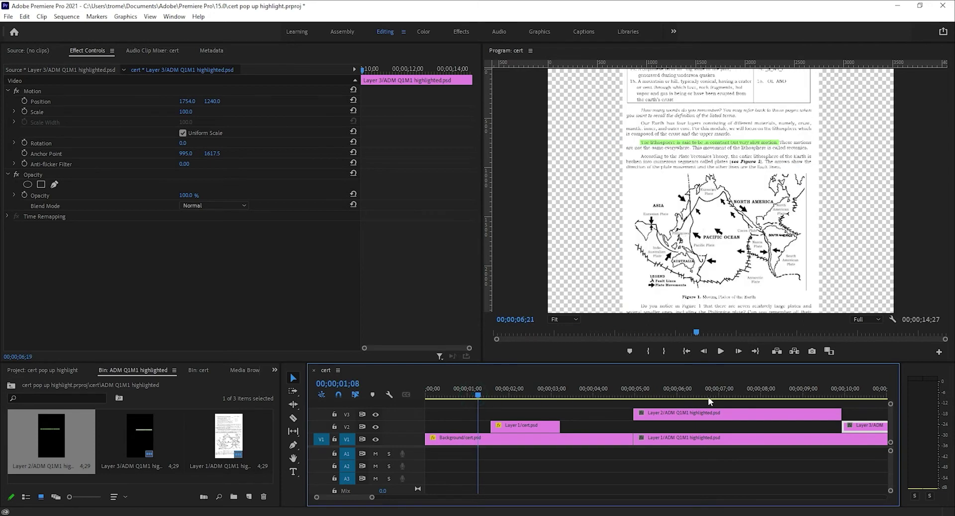
scroll(547, 427, "down", 6)
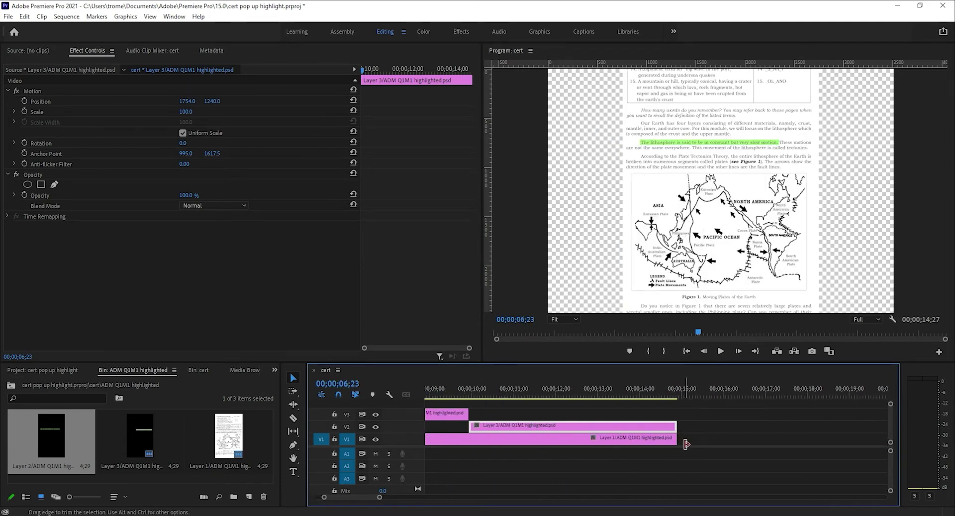
scroll(685, 444, "down", 3)
scroll(684, 444, "down", 3)
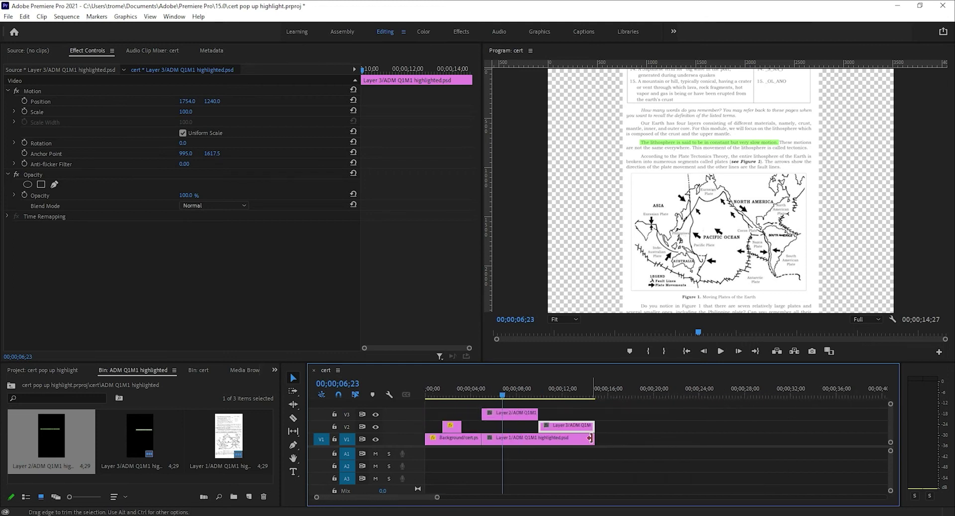
left_click_drag(592, 439, 750, 439)
left_click_drag(559, 427, 657, 431)
left_click_drag(503, 398, 487, 395)
key("space")
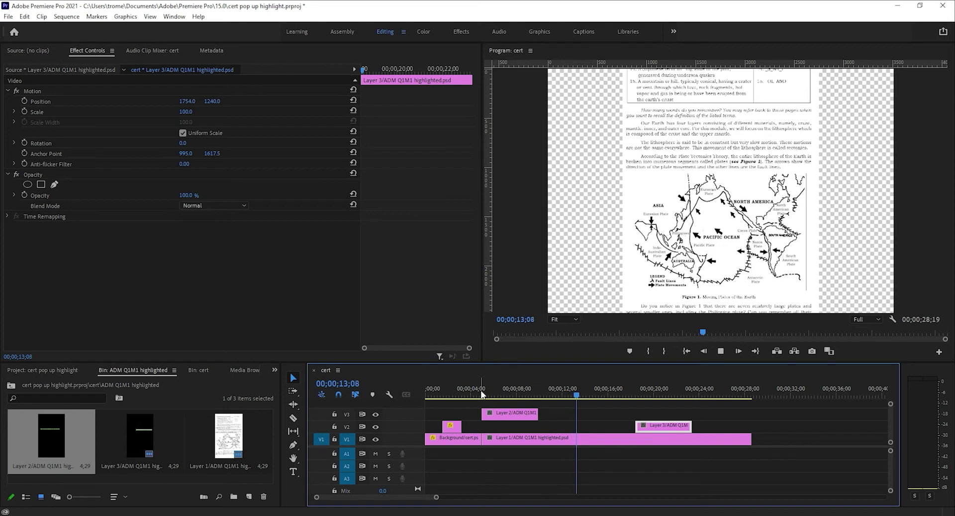
left_click(549, 393)
- Preview the change between highlights and move the Layer 3 clip earlier on V2
left_click_drag(549, 393, 538, 398)
key("space")
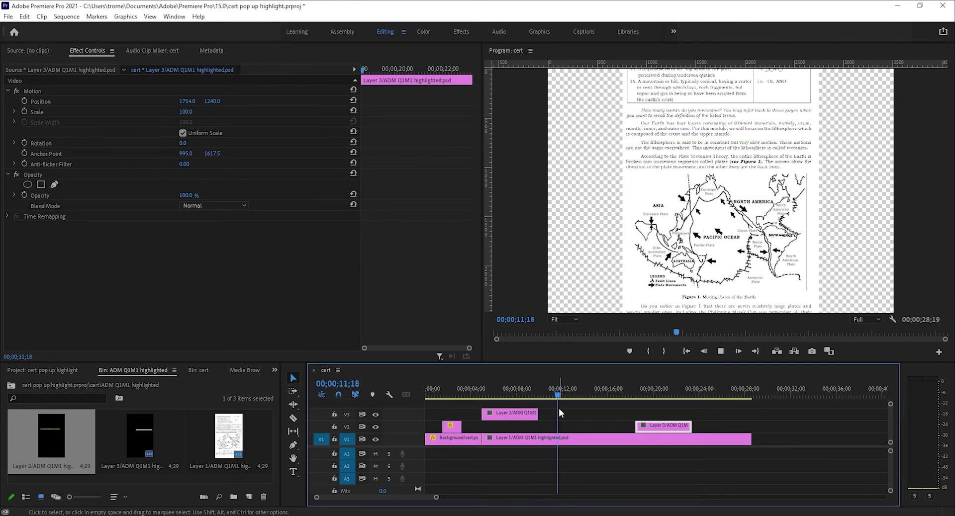
key("space")
left_click_drag(652, 427, 600, 427)
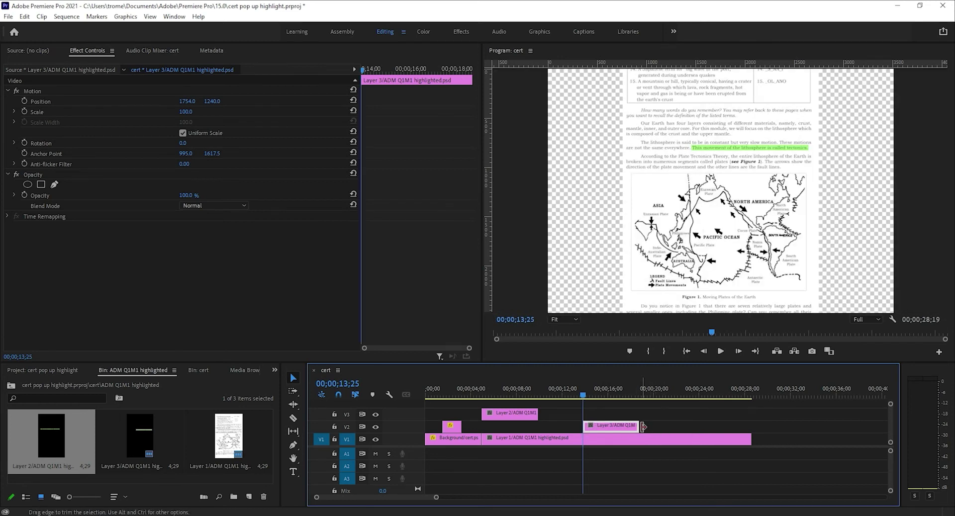
key("space")
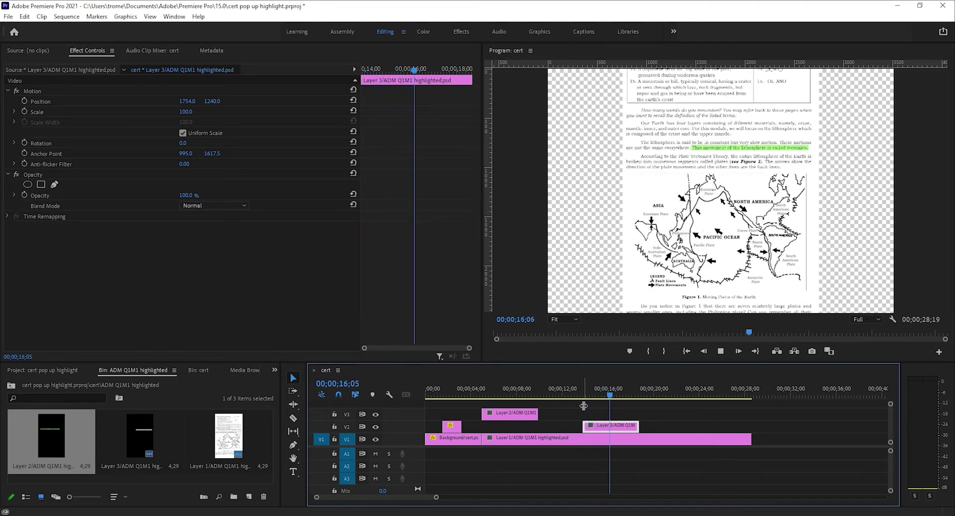
key("space")
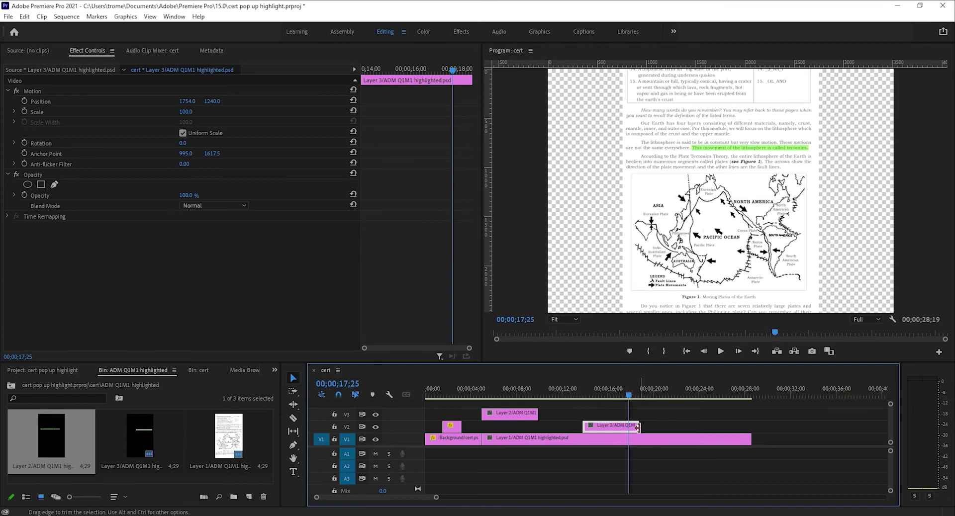
- Shorten Layer 3, trim the Layer 1 page clip to end at 00;00;22, and nudge both highlights later
left_click_drag(638, 425, 628, 426)
left_click_drag(750, 438, 677, 435)
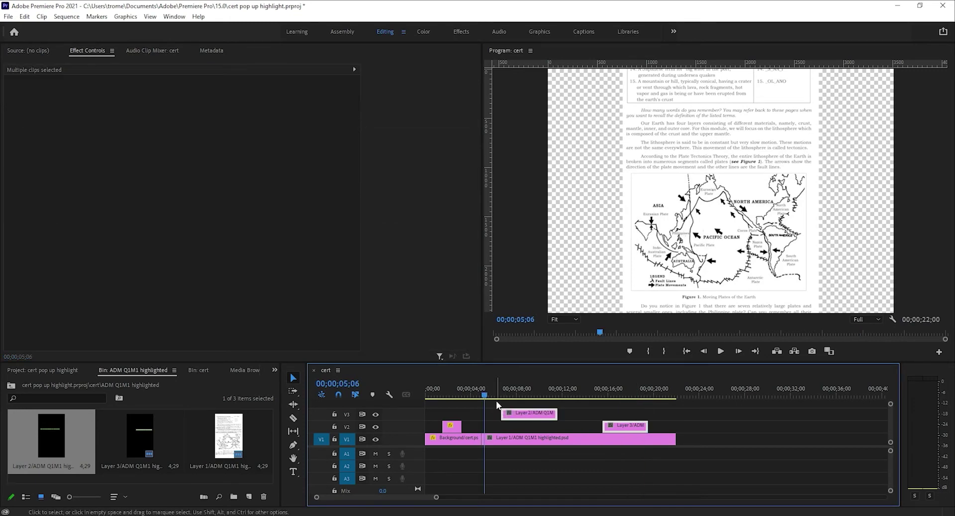
left_click_drag(482, 395, 505, 353)
key("Left")
key("Left")
key("Left")
key("Left")
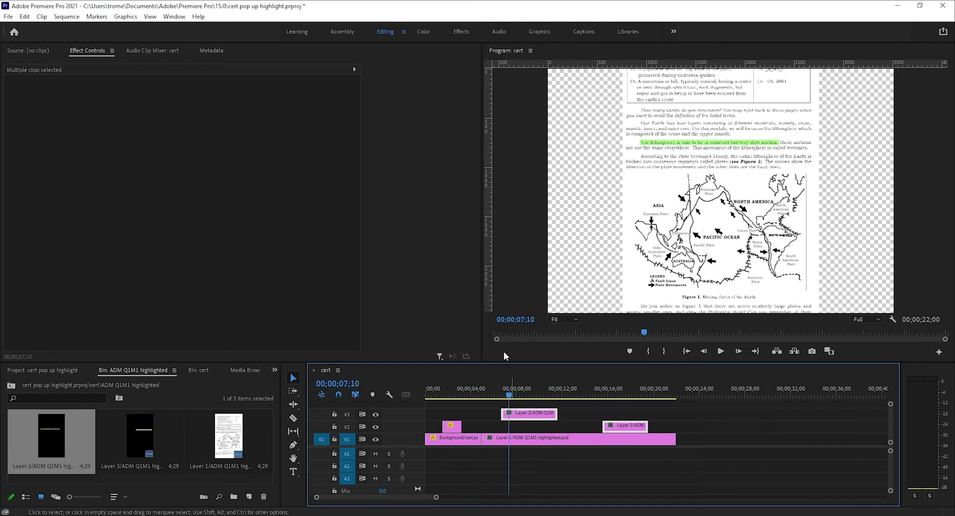
left_click(368, 72)
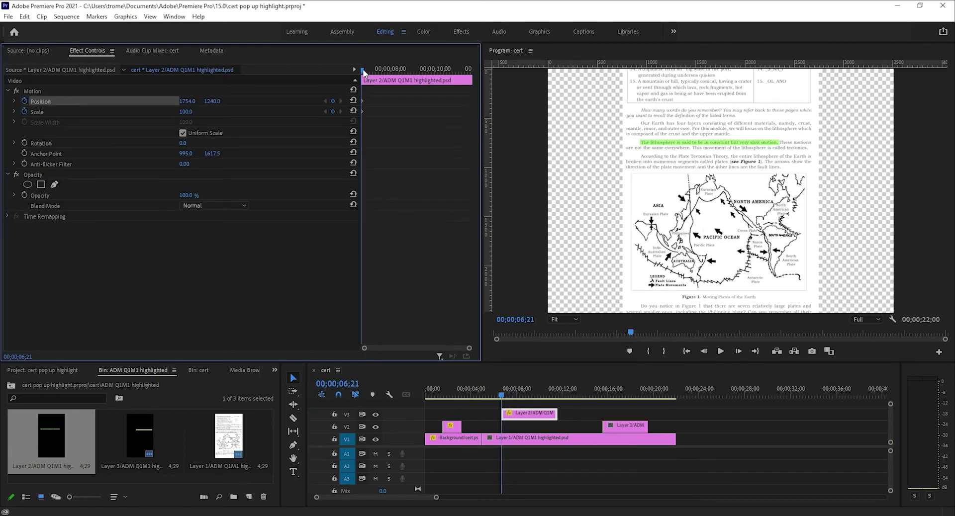
- Set a Scale keyframe of 100 at the start of the Layer 2 highlight clip
left_click_drag(363, 71, 471, 69)
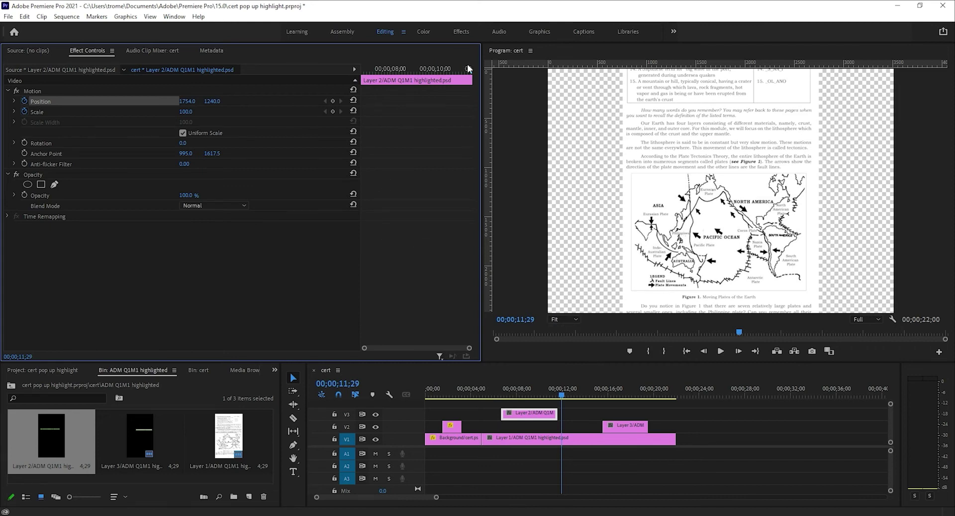
key("Up")
key("Up")
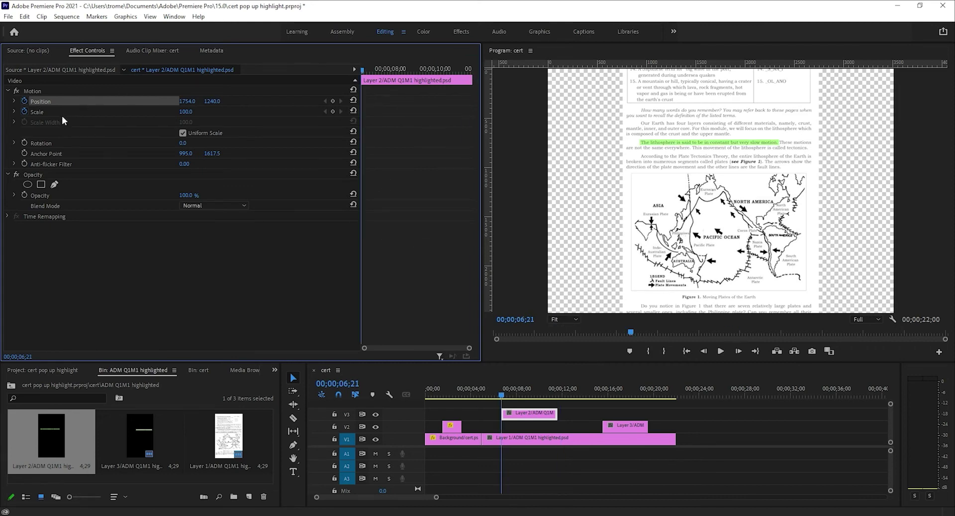
left_click(332, 111)
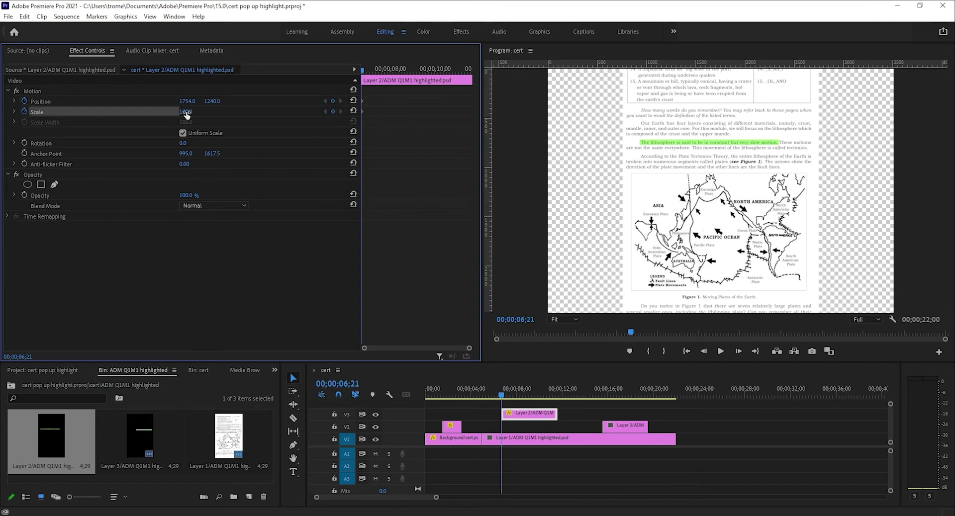
left_click_drag(186, 111, 193, 111)
left_click(215, 100)
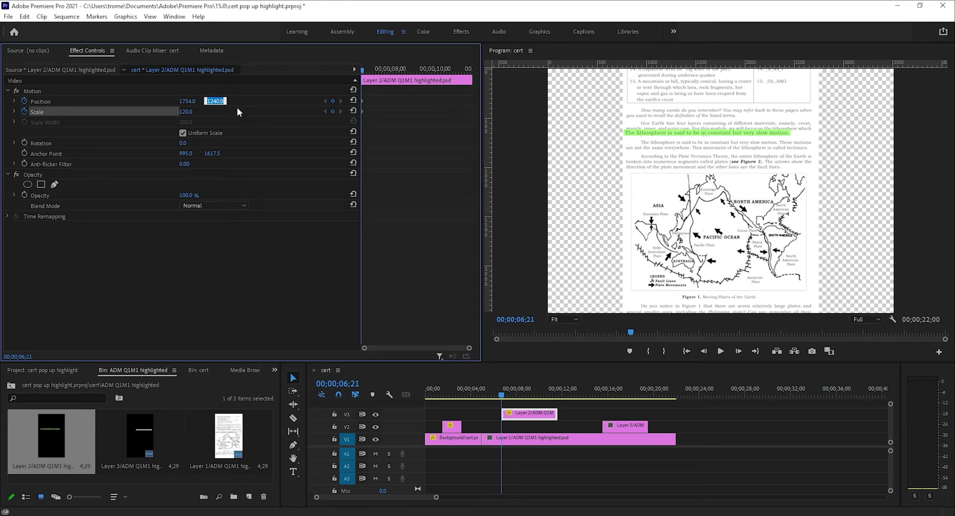
left_click(191, 111)
type("1")
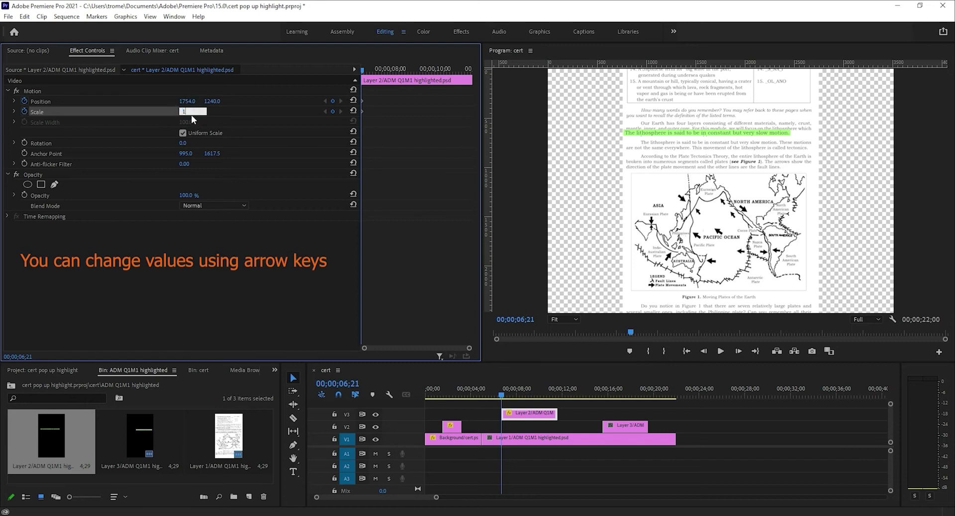
type("00")
key("Return")
- Two frames later, keyframe Scale 120 and lower Position Y to 1338
key("Right")
key("Right")
key("Right")
key("Right")
key("Right")
key("Right")
key("Right")
key("Right")
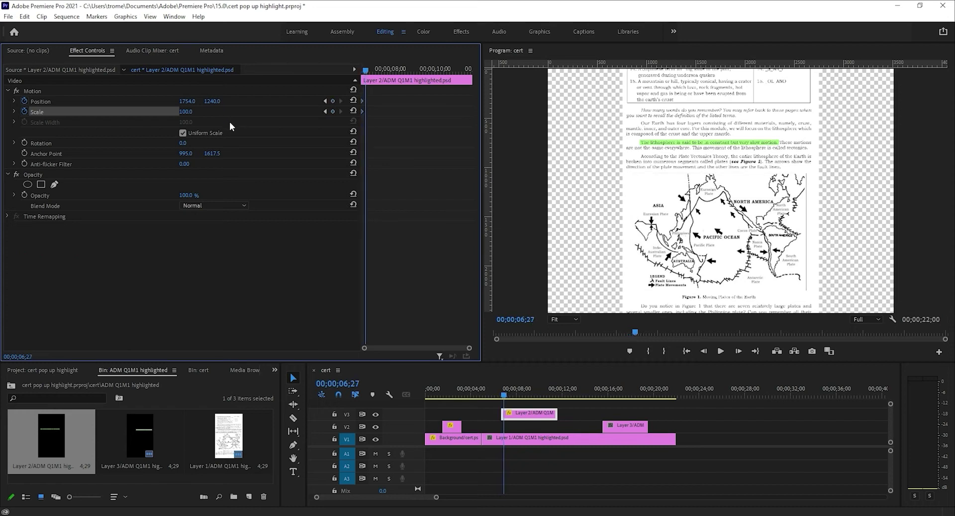
left_click(187, 112)
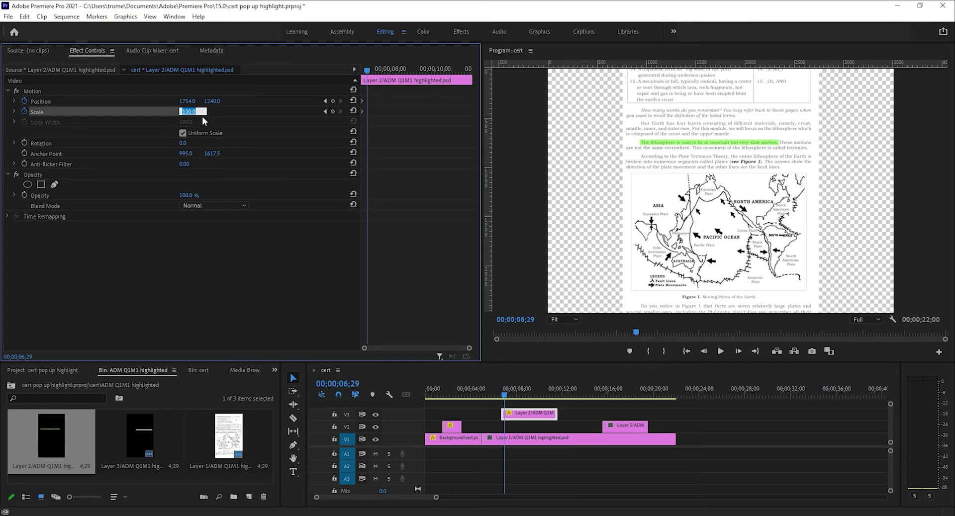
key("Return")
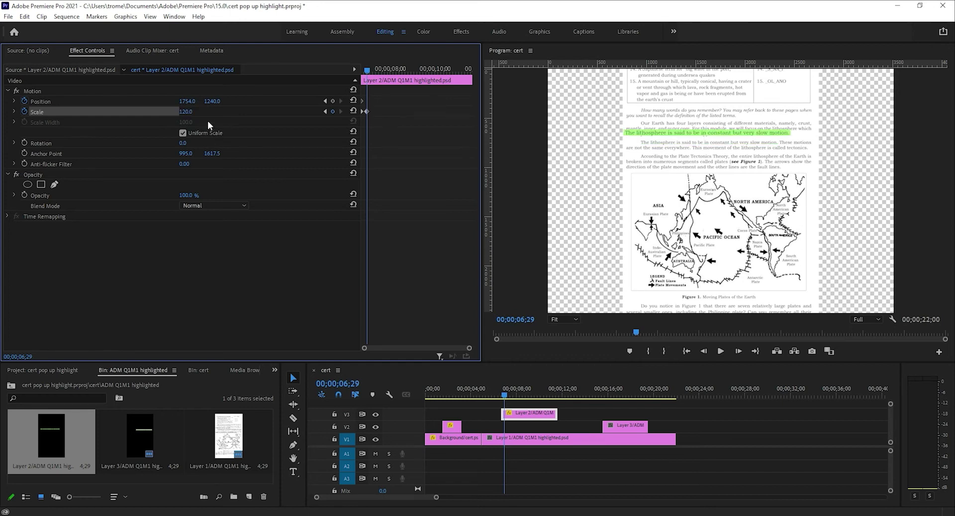
left_click(214, 101)
key("Up")
key("Up")
key("Up")
key("Up")
key("Up")
key("Up")
key("Up")
key("Up")
key("Up")
key("Up")
key("Up")
key("Up")
key("Up")
key("Up")
key("Up")
key("Up")
key("Up")
key("Up")
key("Up")
key("Up")
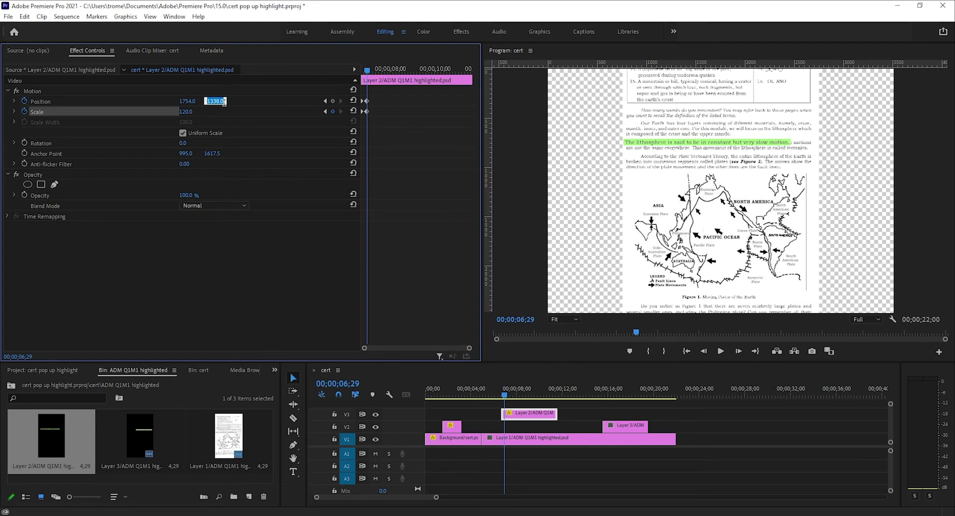
- Paste copies of the start keyframes near the clip's end so the highlight shrinks back, then preview
left_click_drag(363, 69, 461, 69)
left_click_drag(379, 93, 362, 113)
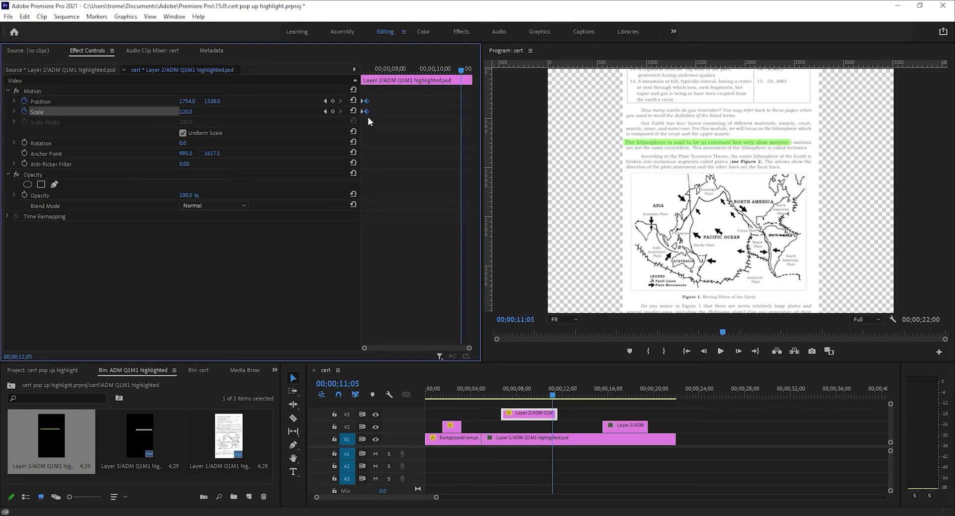
key("ctrl+c")
key("ctrl+v")
key("space")
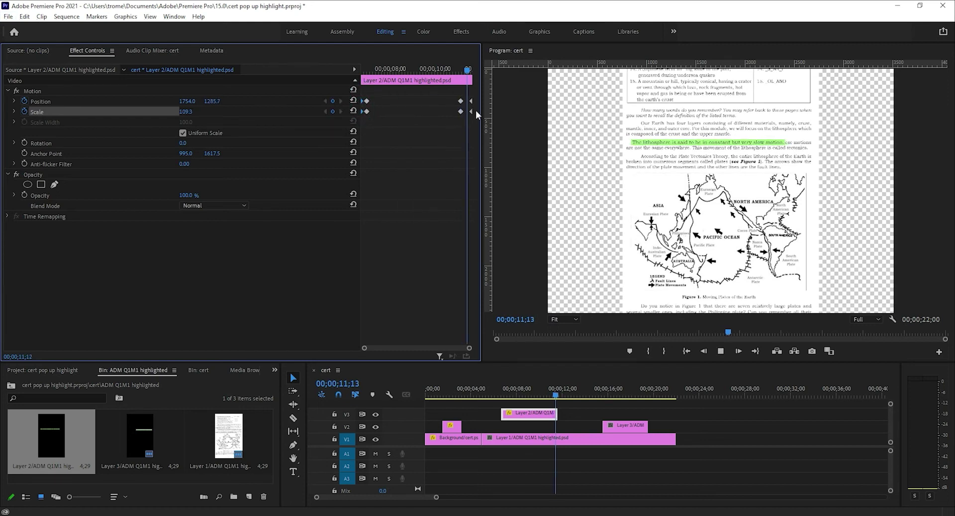
left_click_drag(472, 74, 335, 100)
key("space")
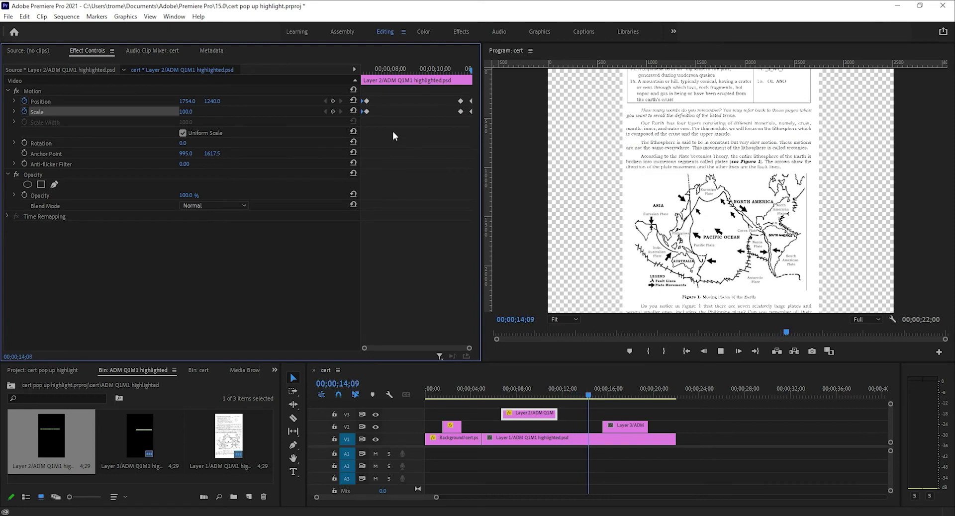
left_click(627, 426)
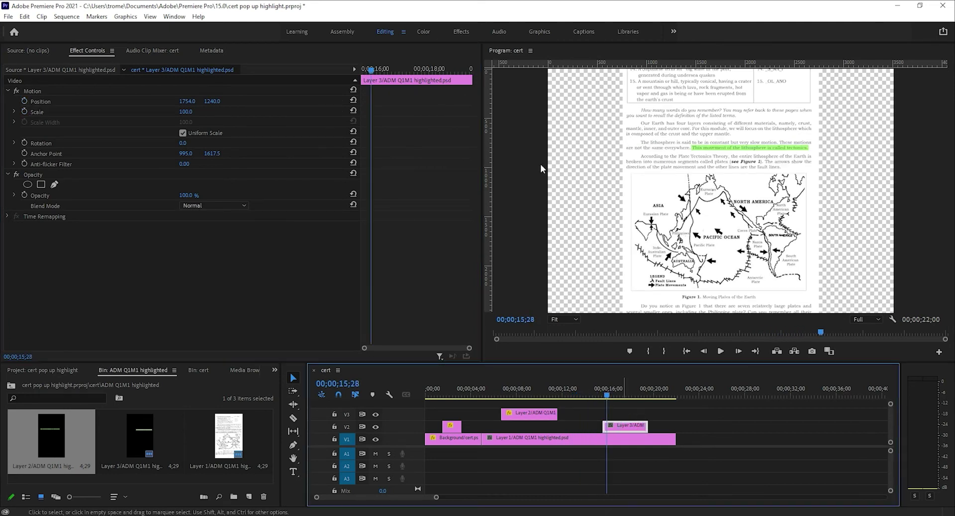
- Add Position and Scale keyframes at the Layer 3 highlight's start, keeping scale 100
left_click_drag(370, 72, 315, 89)
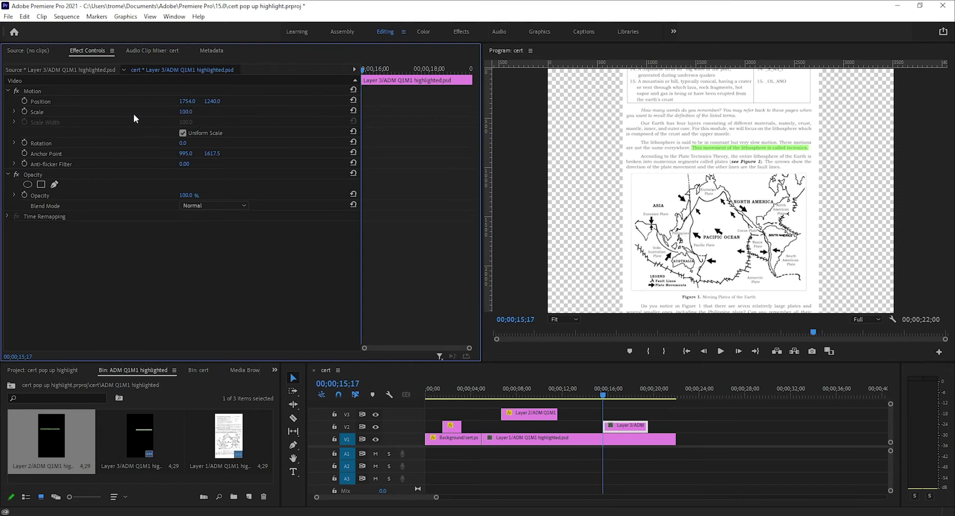
left_click(24, 100)
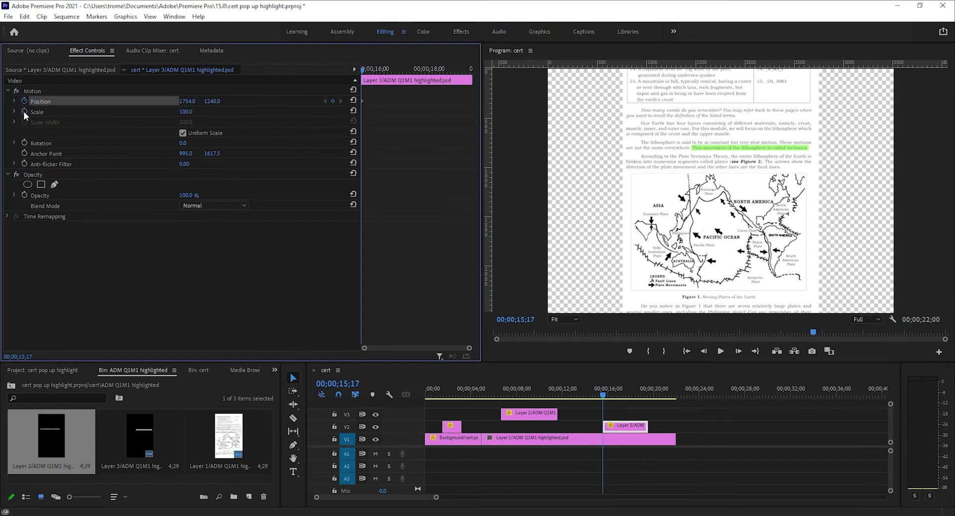
left_click(24, 112)
left_click(185, 112)
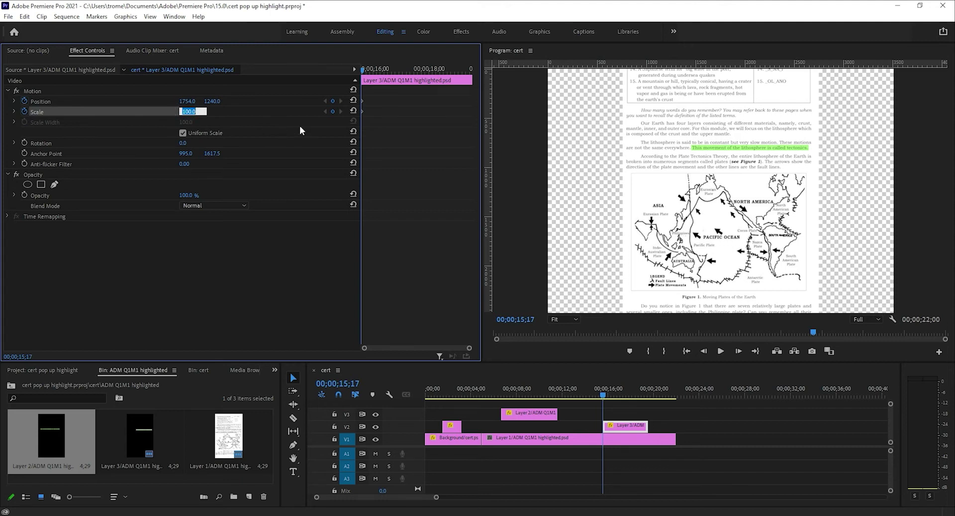
key("Return")
key("space")
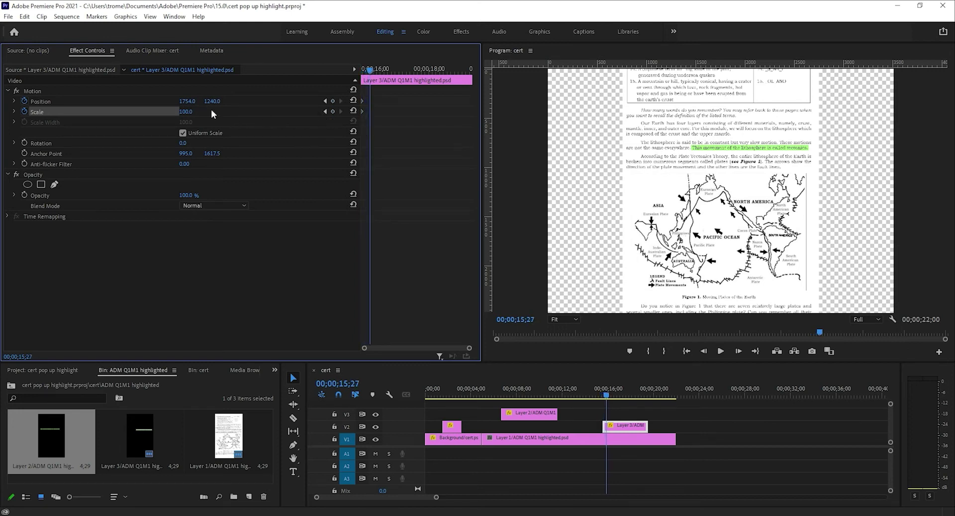
- Shortly after, keyframe Scale 114 and Position Y 1309 so the highlight pops up
left_click(189, 111)
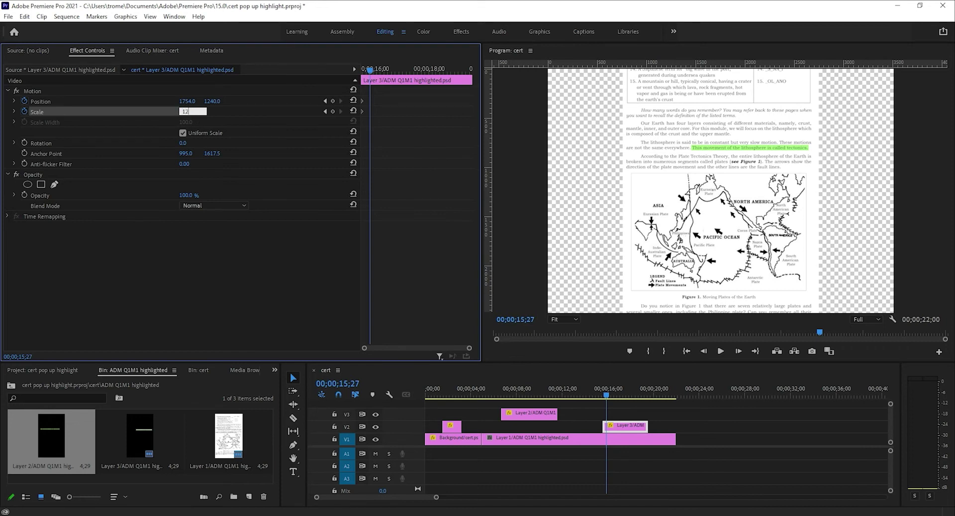
key("Return")
left_click(210, 101)
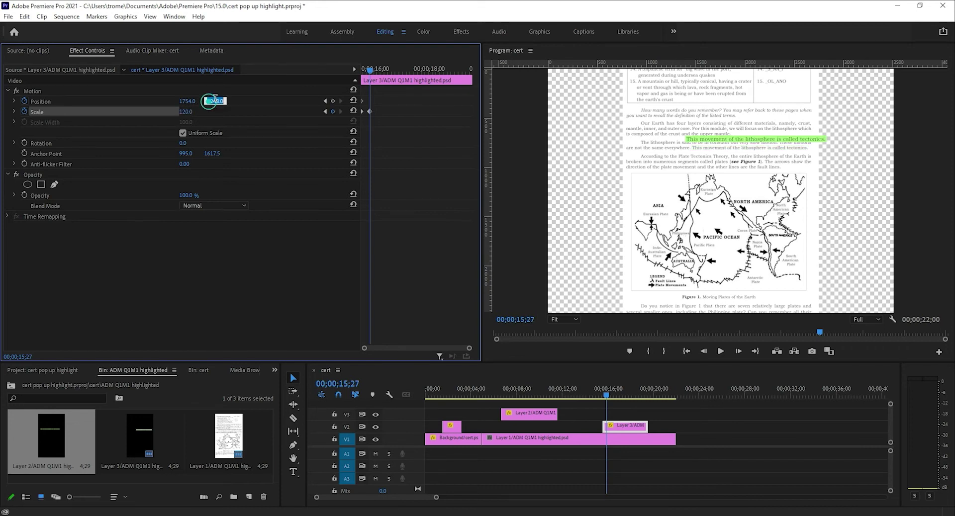
key("shift+Up")
key("shift+Up")
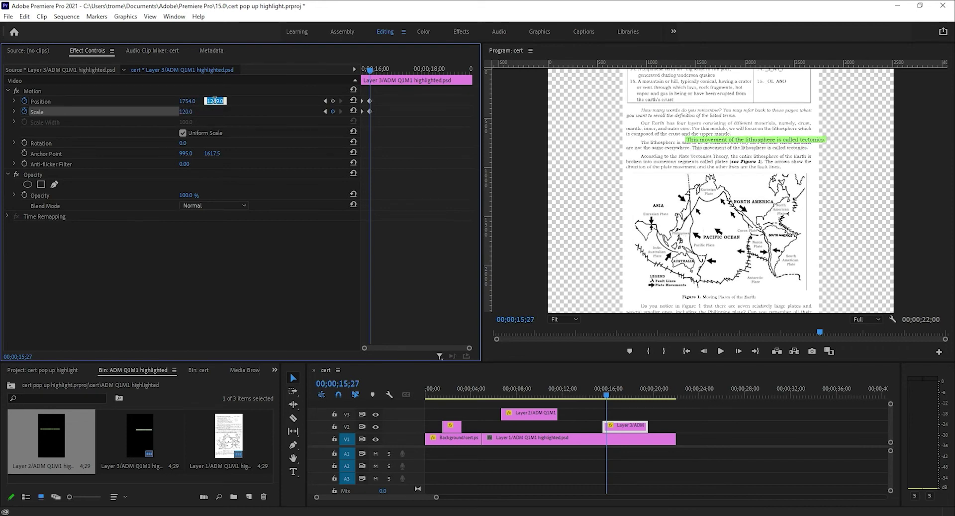
key("Up")
key("Up")
key("Up")
key("Up")
key("Up")
key("Up")
key("Up")
key("Up")
key("Up")
key("Up")
key("Up")
key("Up")
key("Up")
key("Up")
key("Up")
key("Up")
key("Up")
key("Up")
key("Up")
key("Up")
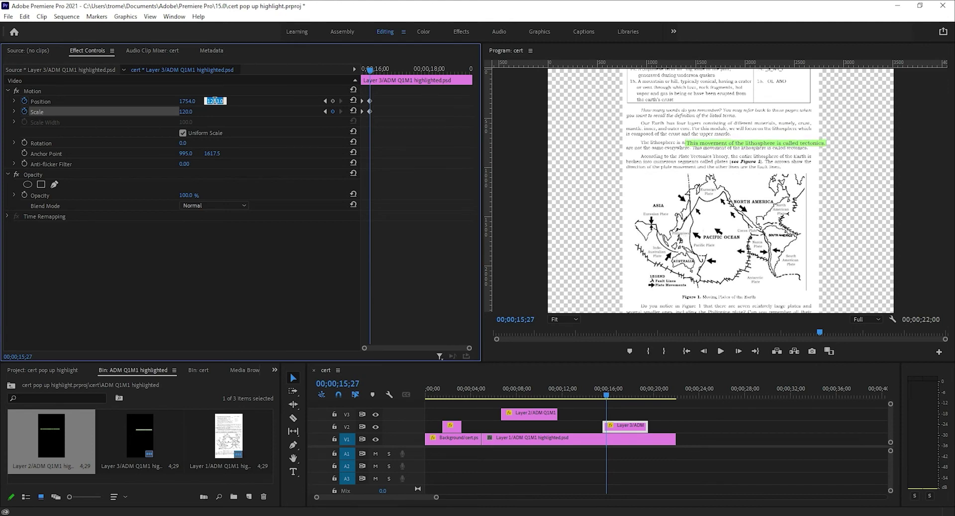
key("Up")
key("Up")
key("Up")
key("Up")
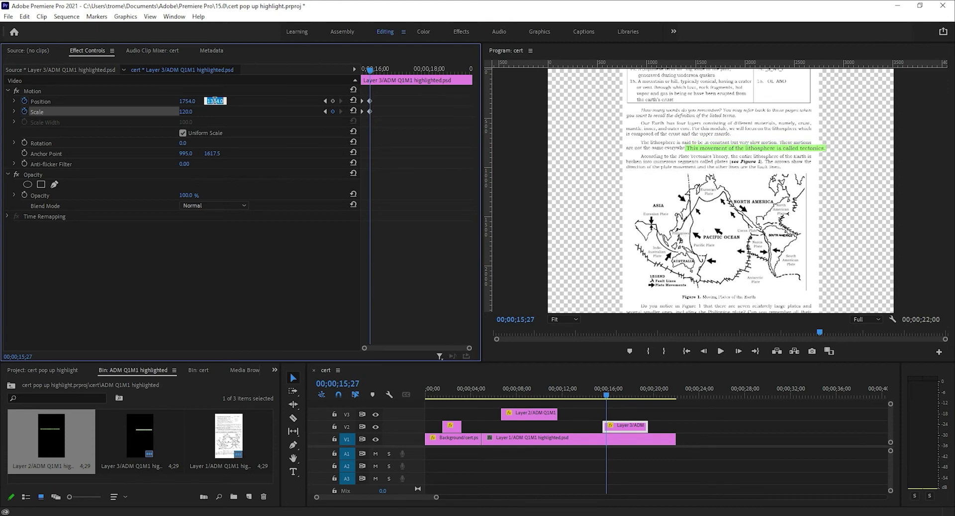
key("Up")
key("Up")
key("Up")
key("Up")
key("Up")
key("Up")
key("Up")
key("Up")
key("Up")
key("Up")
key("Up")
key("Up")
key("Up")
key("Up")
key("Up")
key("Up")
key("Up")
key("Up")
key("Up")
key("Up")
key("Up")
left_click(189, 111)
key("Down")
key("Down")
key("Down")
key("Down")
key("Down")
key("Down")
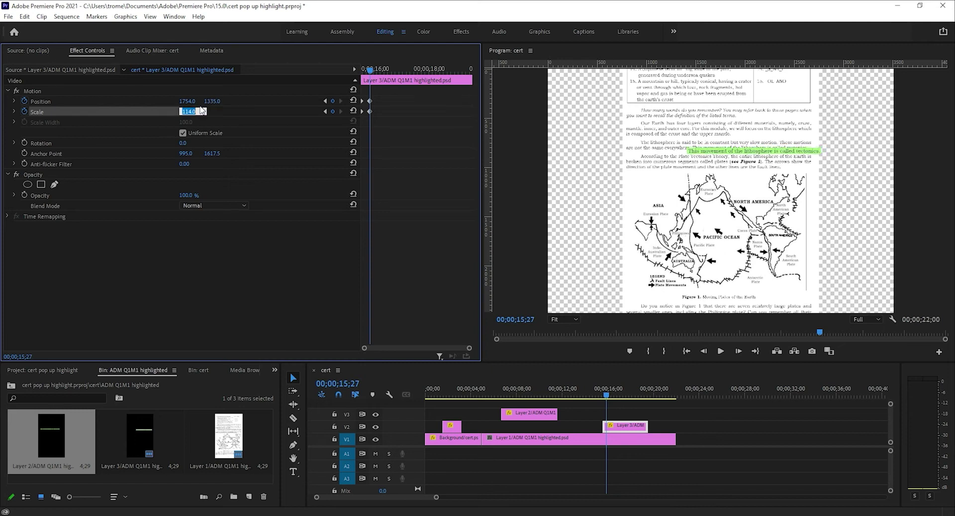
left_click(213, 101)
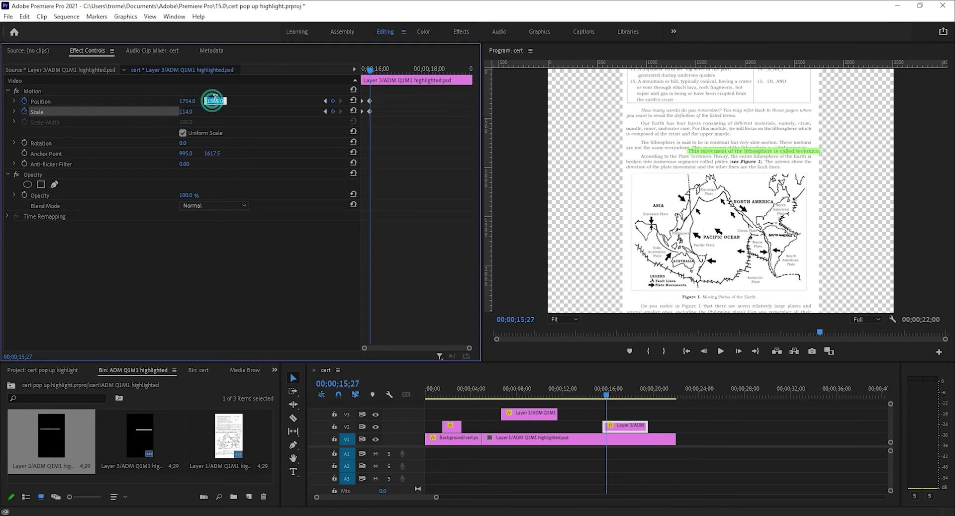
key("Down")
key("Down")
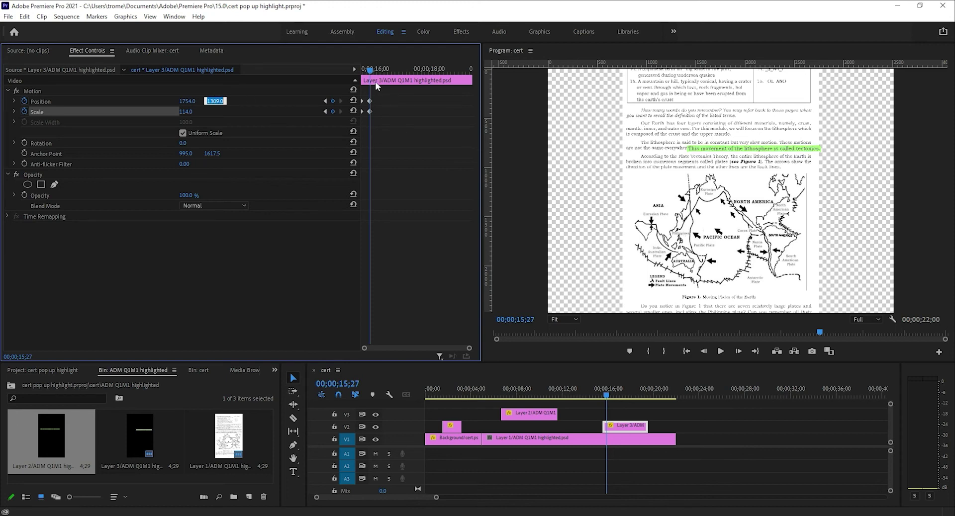
- Copy the start keyframes to near 18 seconds so the highlight returns to normal size, then preview
left_click_drag(371, 73, 461, 69)
left_click_drag(379, 96, 465, 112)
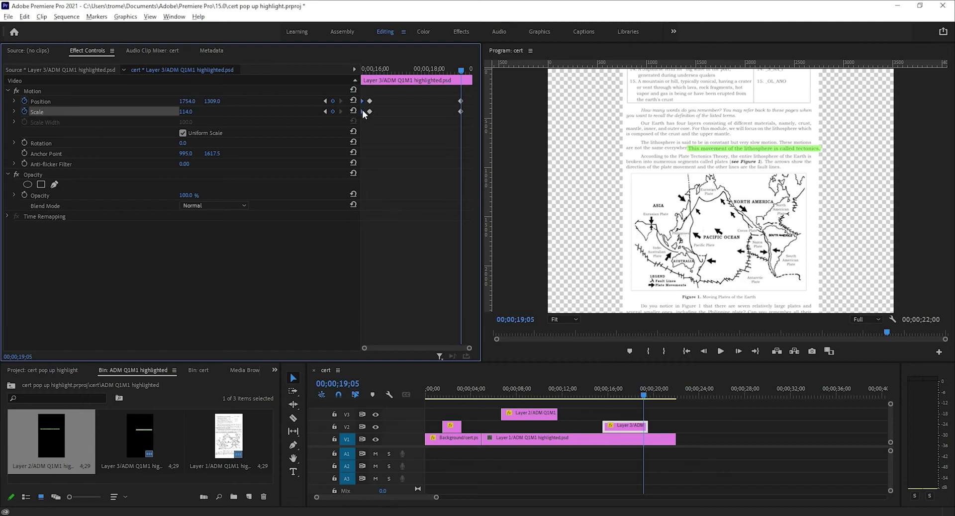
left_click_drag(361, 112, 440, 116)
left_click_drag(458, 70, 330, 77)
key("space")
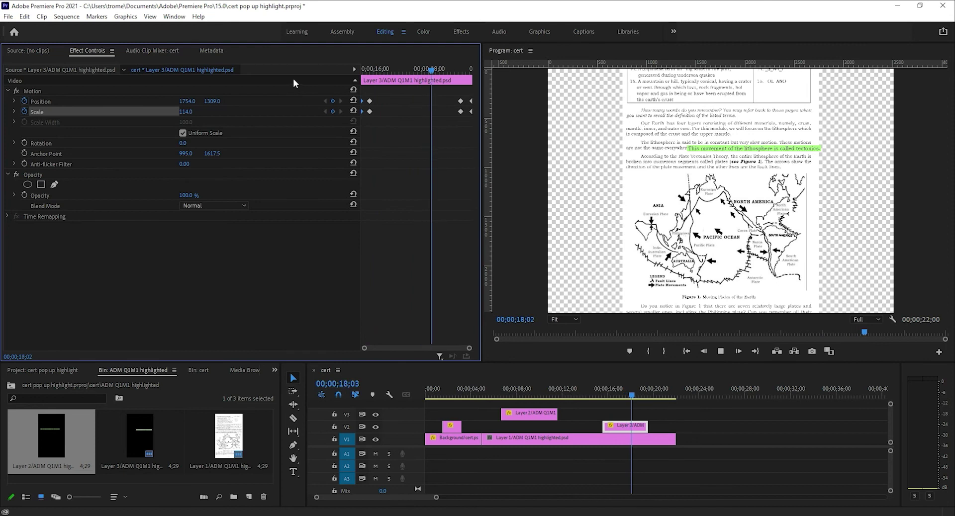
key("space")
key("space")
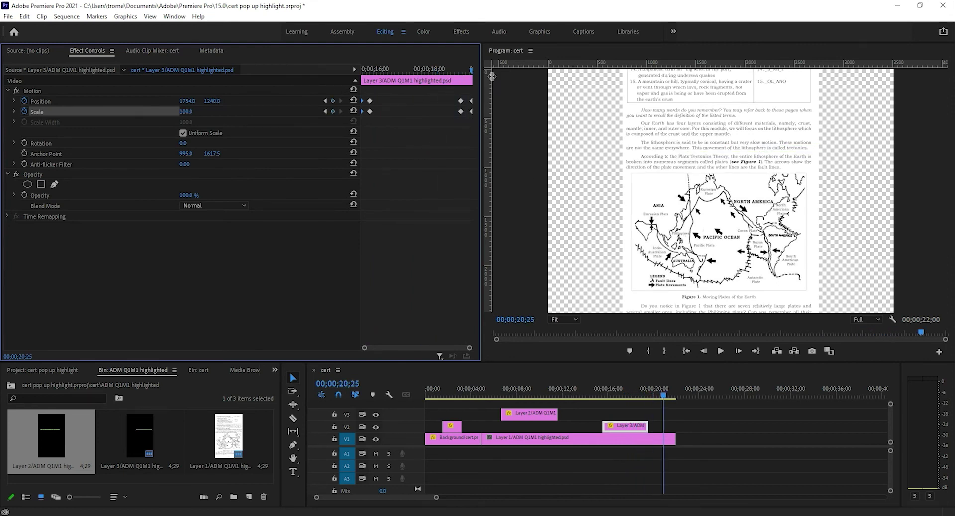
left_click_drag(472, 74, 362, 74)
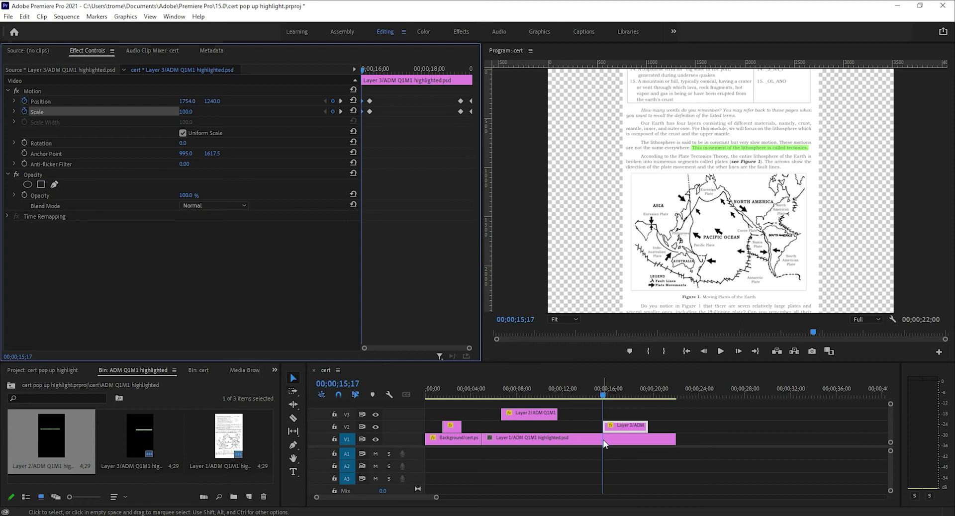
- Razor the V1 textbook page clip at 00;00;15;17 and near 00;00;19 where the highlight ends
left_click(293, 418)
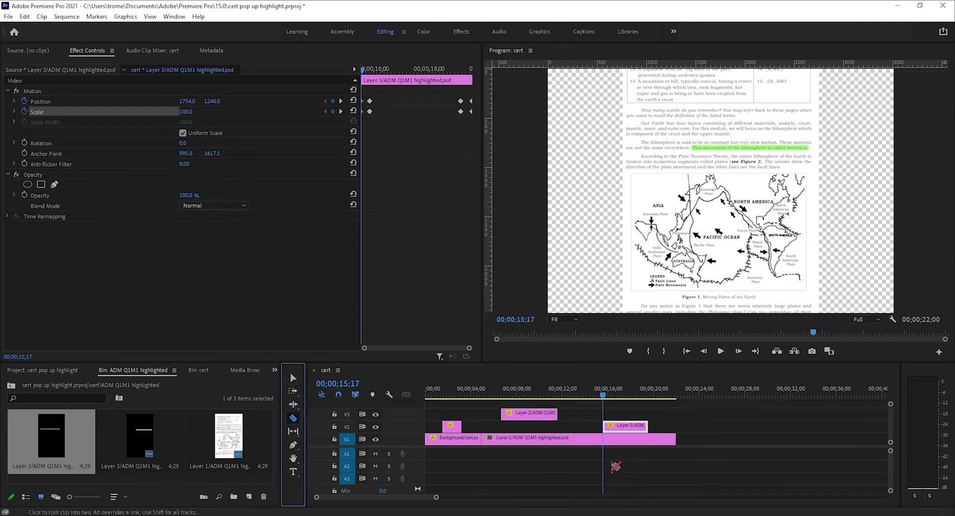
left_click(603, 440)
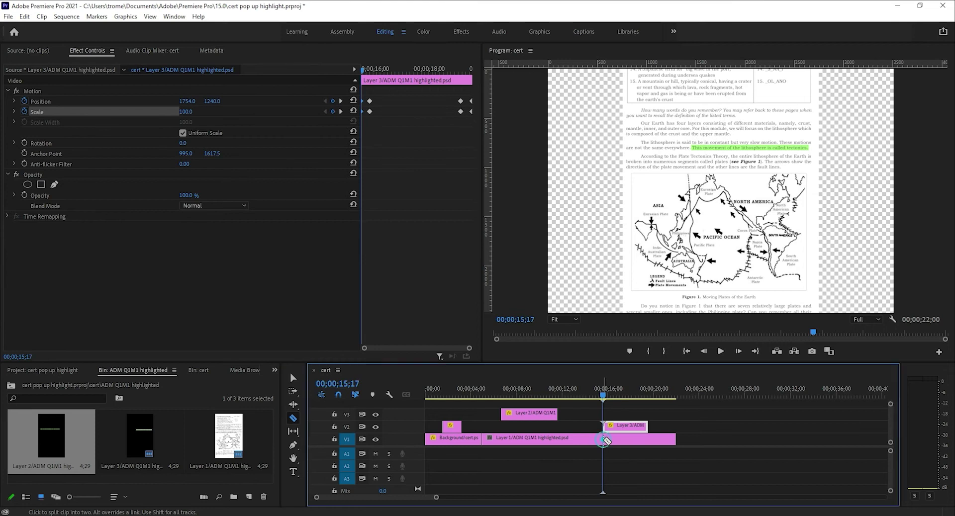
left_click(649, 440)
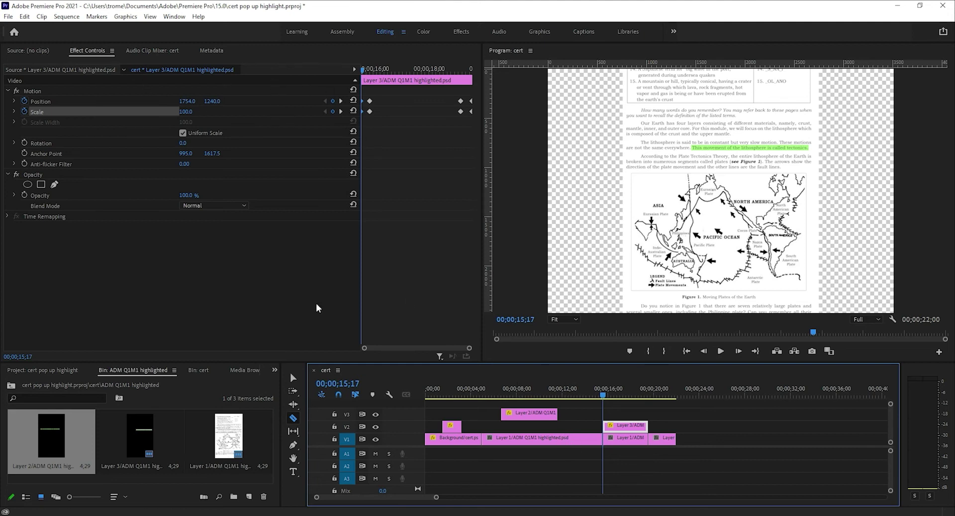
- Select the middle page piece and bring up the Effects panel
left_click(293, 378)
left_click(612, 440)
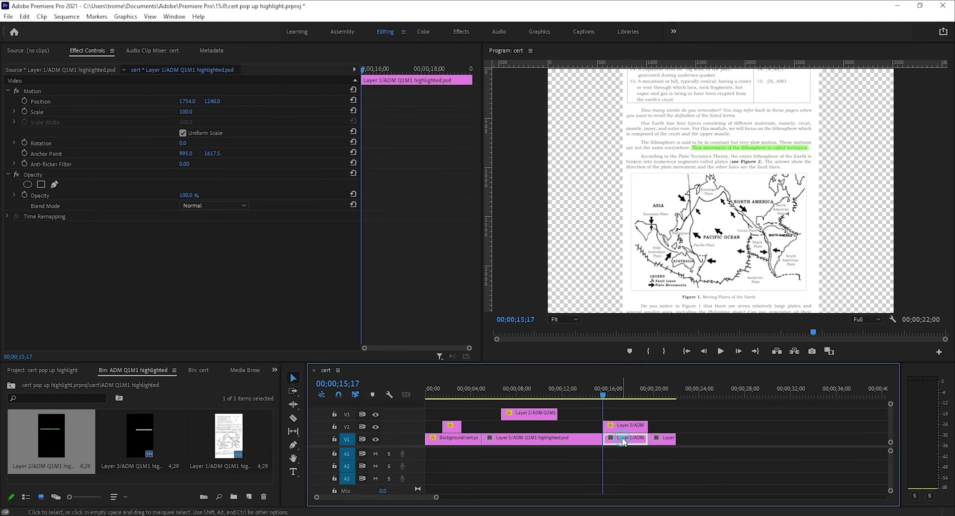
left_click(273, 370)
left_click(290, 448)
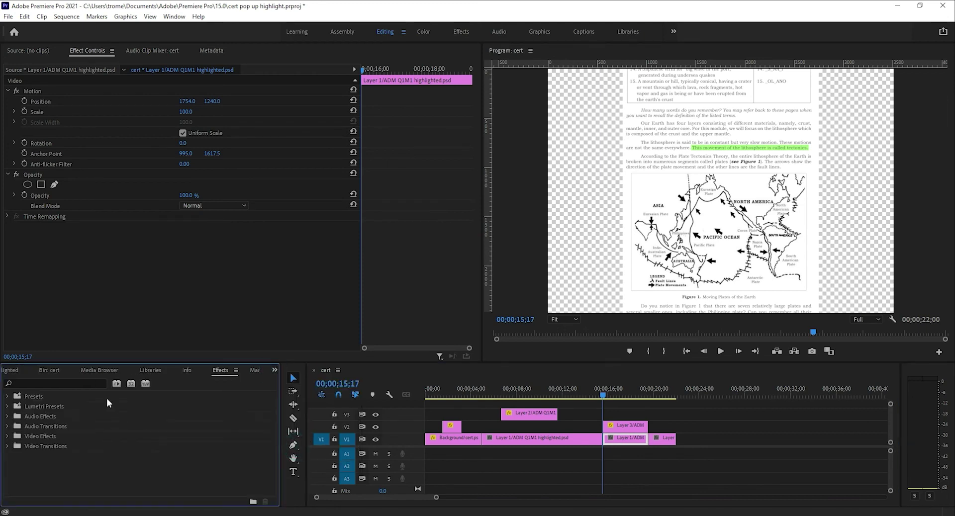
- Search the Effects panel for 'blur', correcting the mistyped search text
left_click(56, 381)
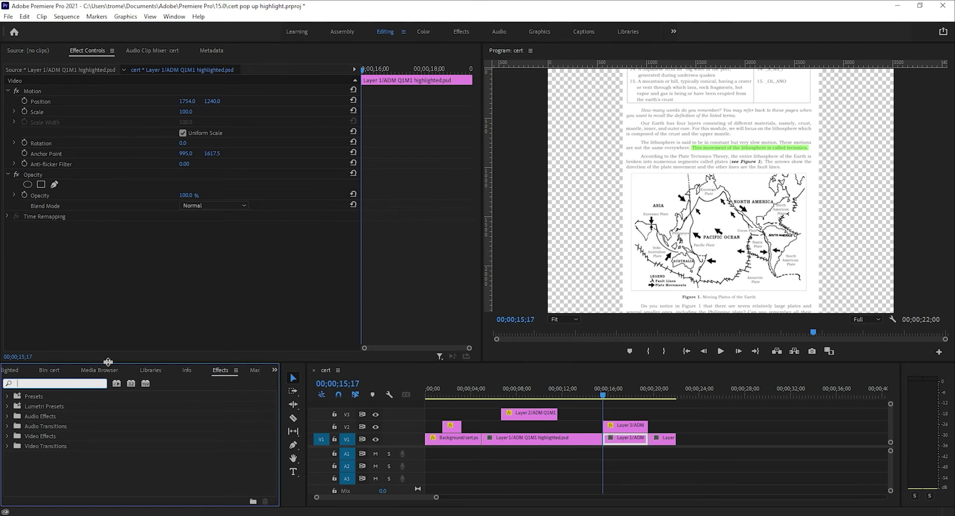
type("bl;u")
key("Return")
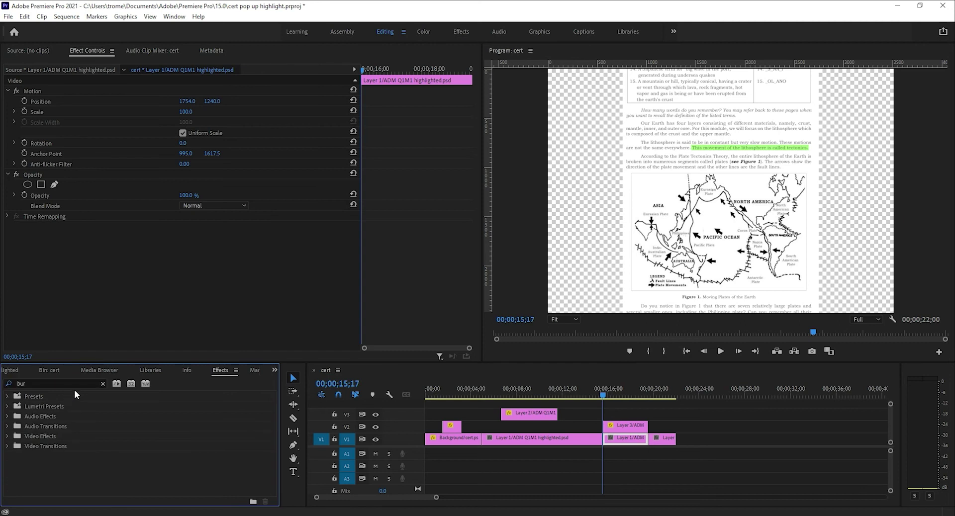
left_click(39, 382)
key("BackSpace")
key("BackSpace")
type("lur")
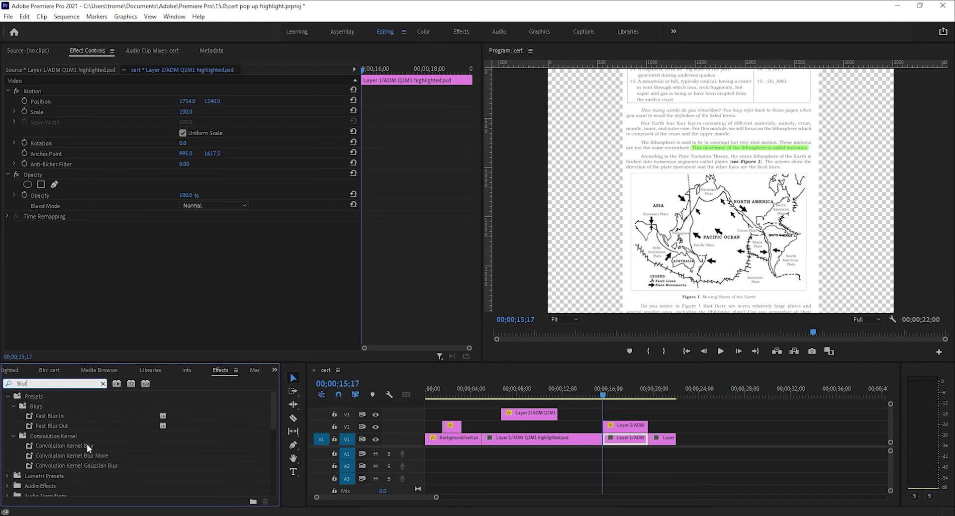
key("Return")
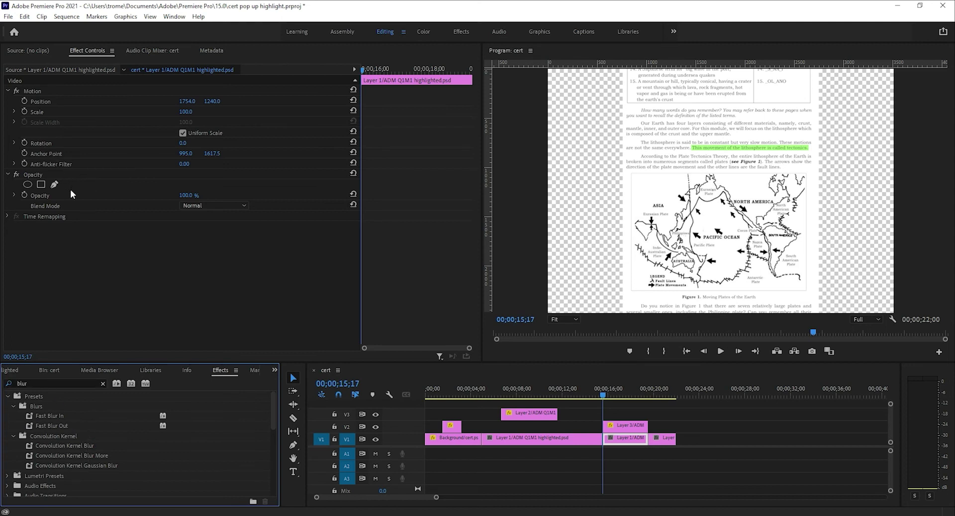
- Apply Camera Blur to the middle page clip and set Percent Blur to 3
left_click(622, 438)
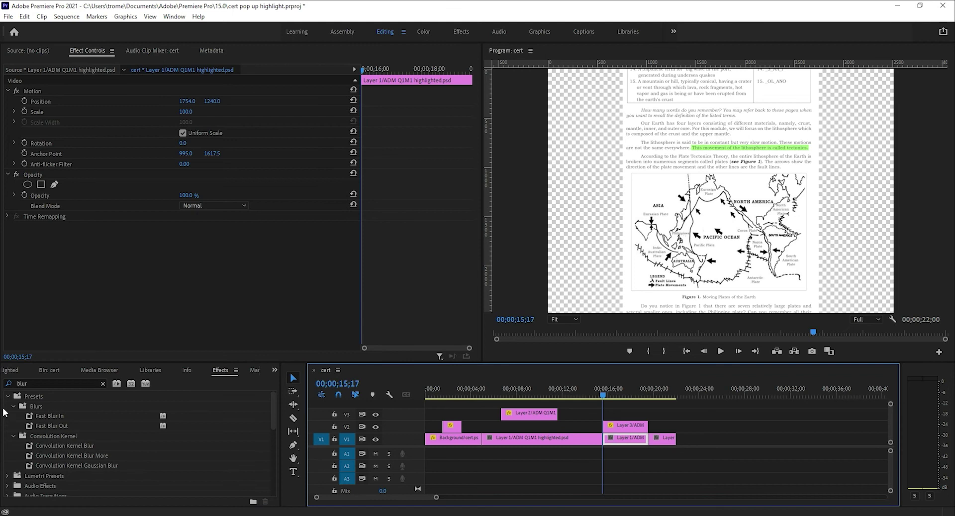
scroll(95, 437, "down", 4)
left_click(56, 443)
left_click_drag(56, 443, 617, 443)
left_click(193, 247)
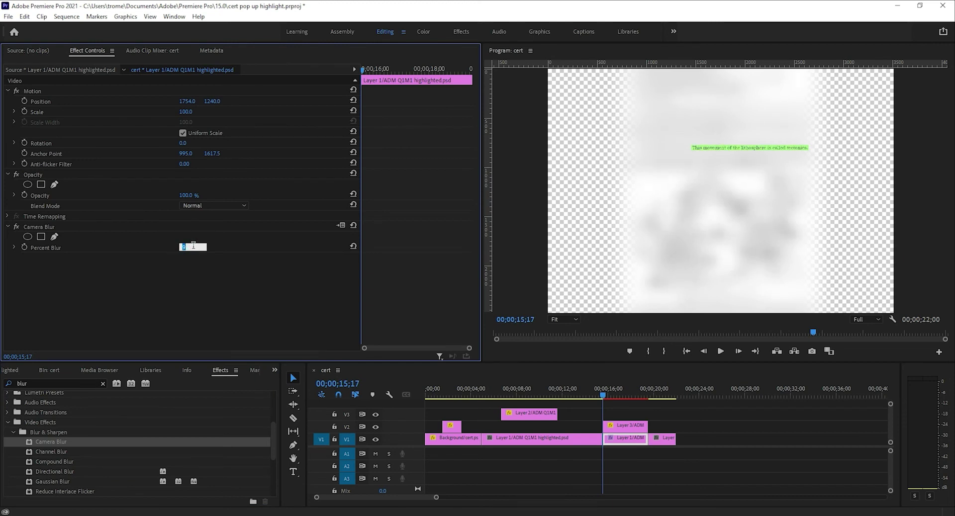
key("Down")
key("Down")
key("Down")
key("Down")
key("Down")
key("Down")
key("Down")
key("Down")
key("Up")
- Play the sequence from around 6 seconds to preview the blurred section
left_click_drag(600, 397, 598, 401)
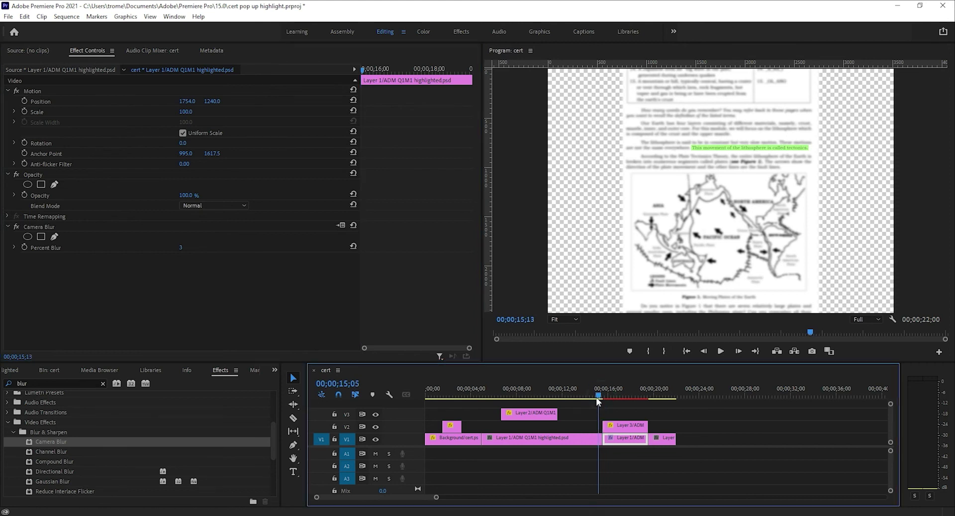
left_click(495, 395)
key("space")
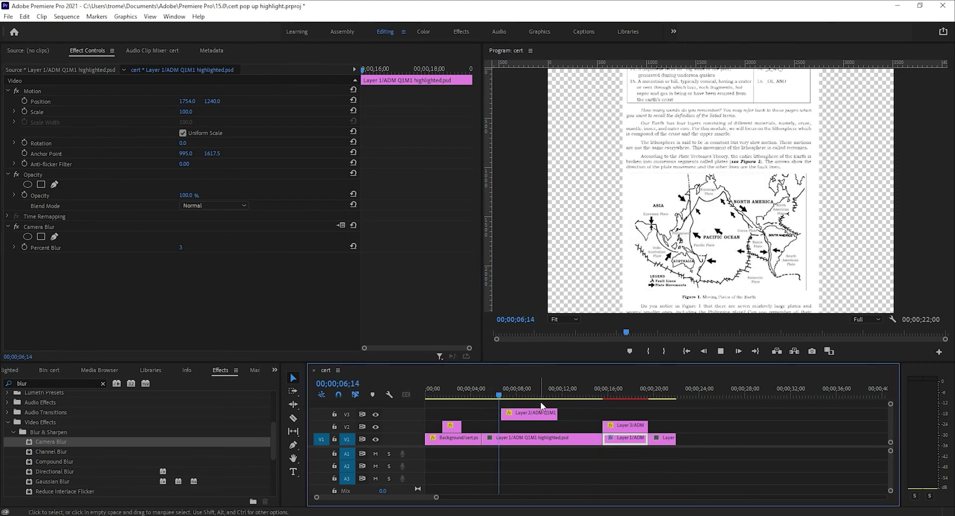
left_click_drag(516, 395, 500, 401)
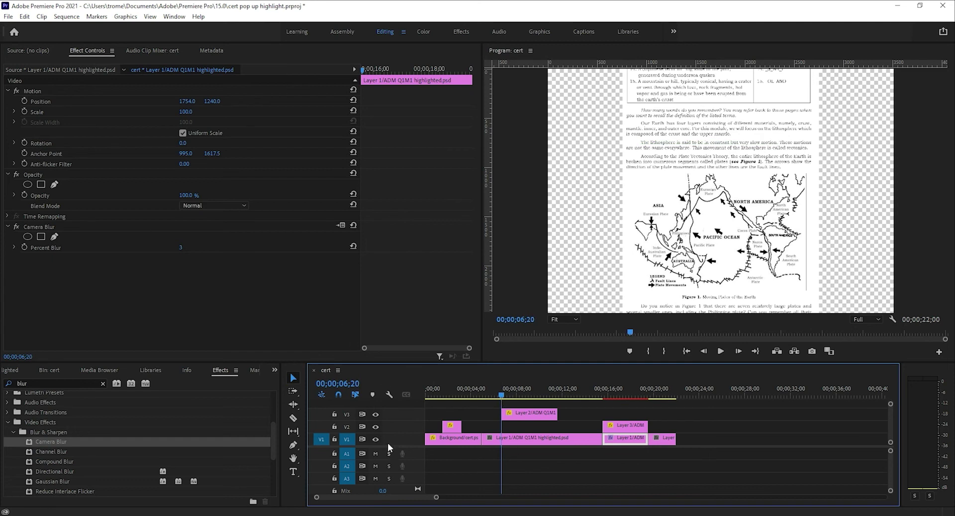
- Razor the textbook clip at the current frame and where the second highlight ends (11;20)
left_click(293, 418)
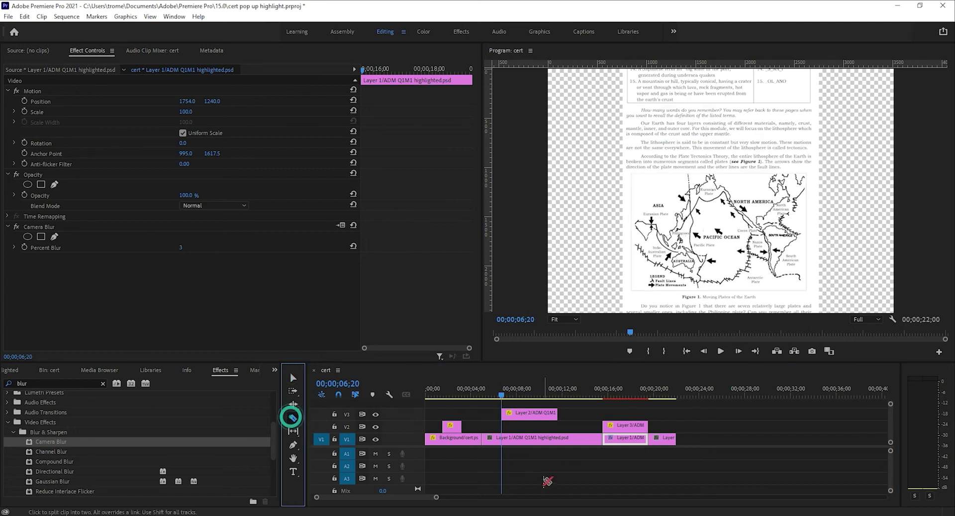
left_click(501, 438)
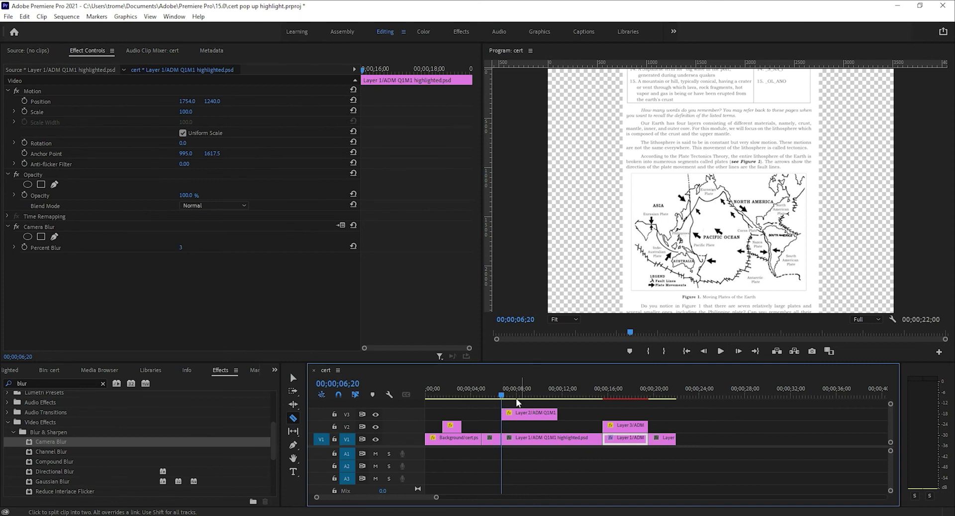
left_click(503, 396)
left_click_drag(505, 398, 558, 396)
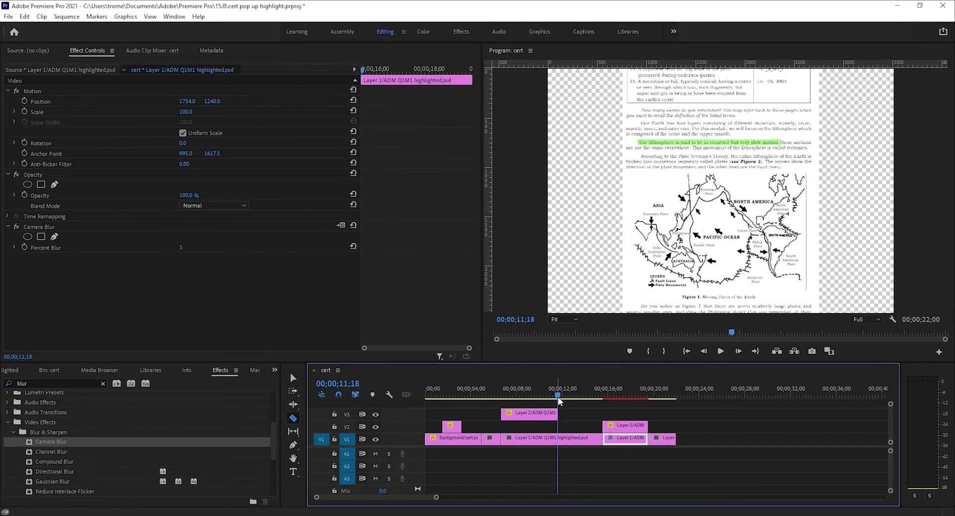
key("Right")
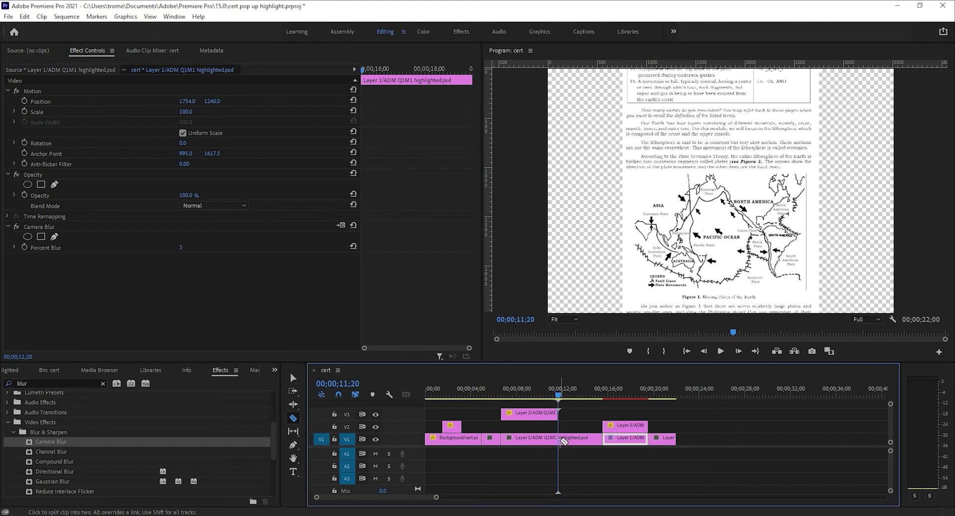
left_click(559, 438)
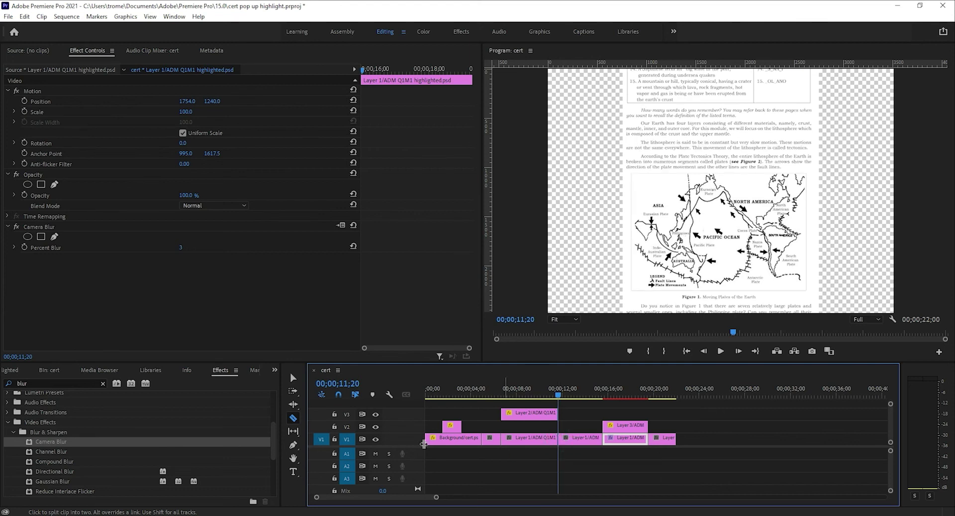
- Apply Camera Blur to the section under the second highlight with Percent Blur 2
left_click_drag(53, 442, 520, 439)
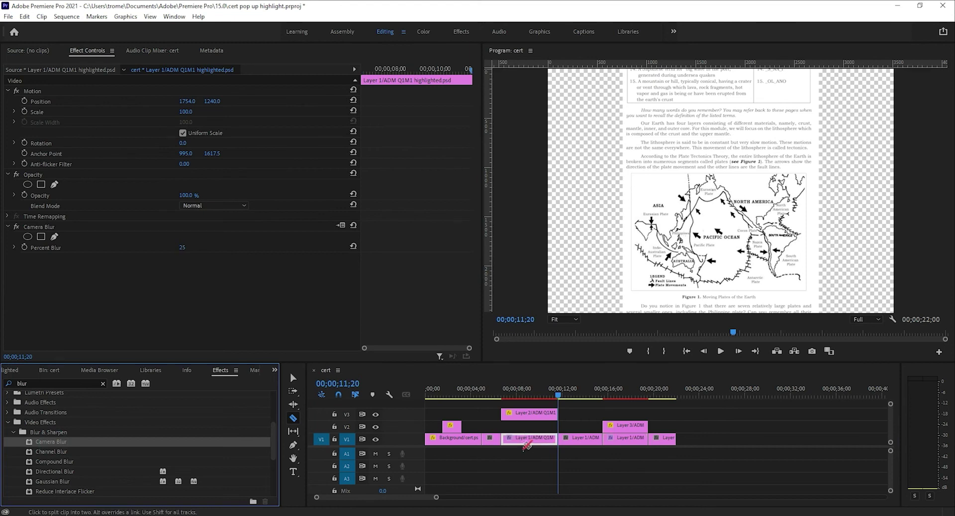
left_click(181, 247)
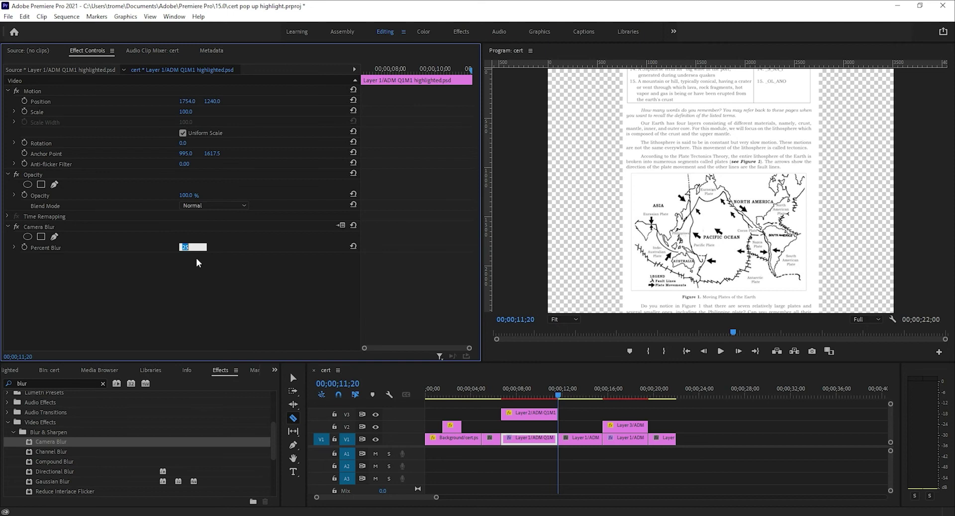
type("2")
key("Return")
- Preview the sequence from 6 seconds, then render it for smooth playback
left_click_drag(557, 396, 493, 410)
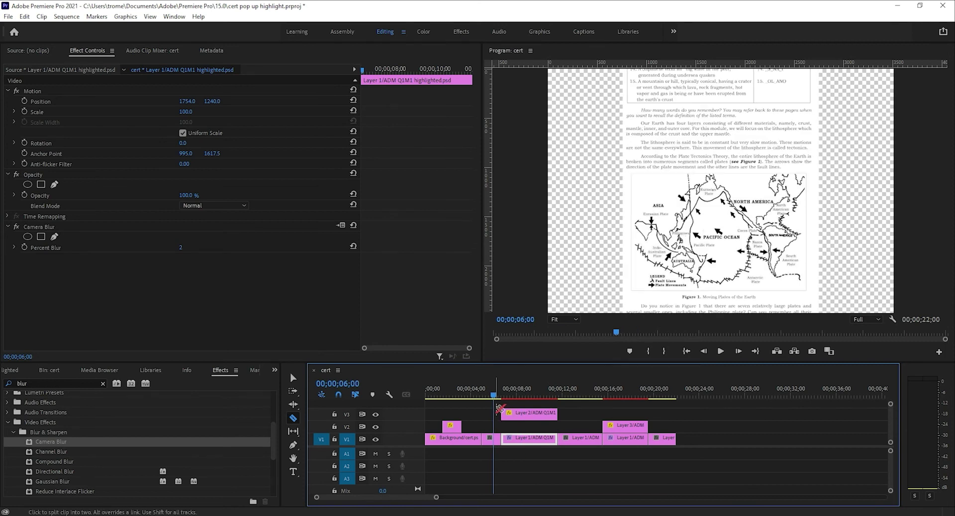
key("space")
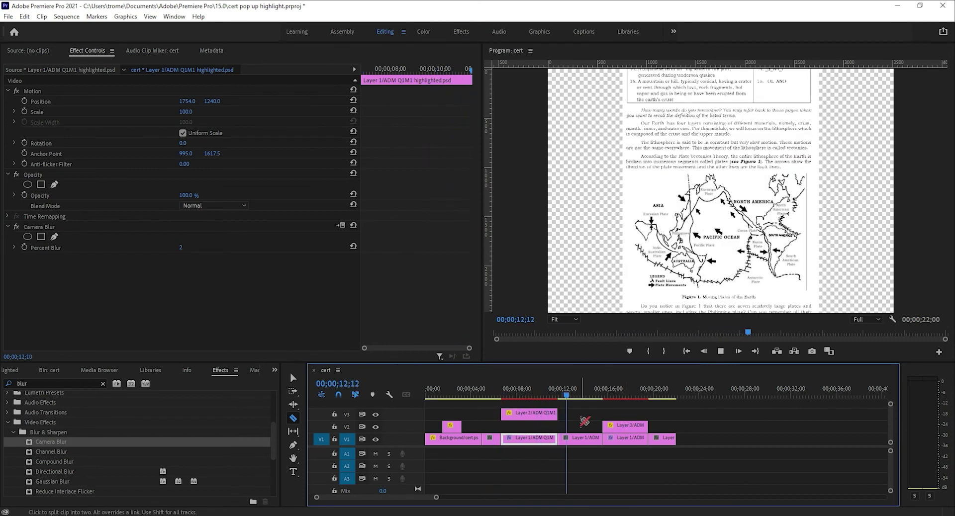
key("space")
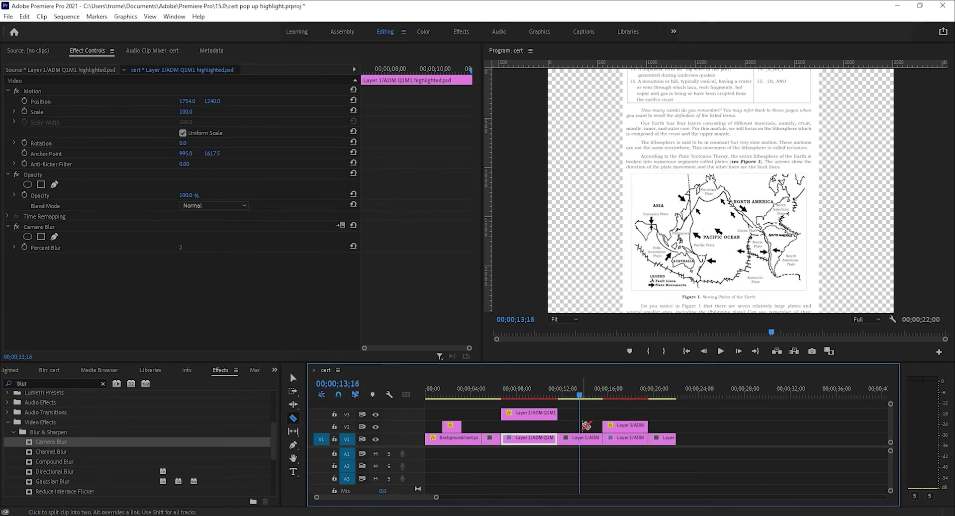
key("Return")
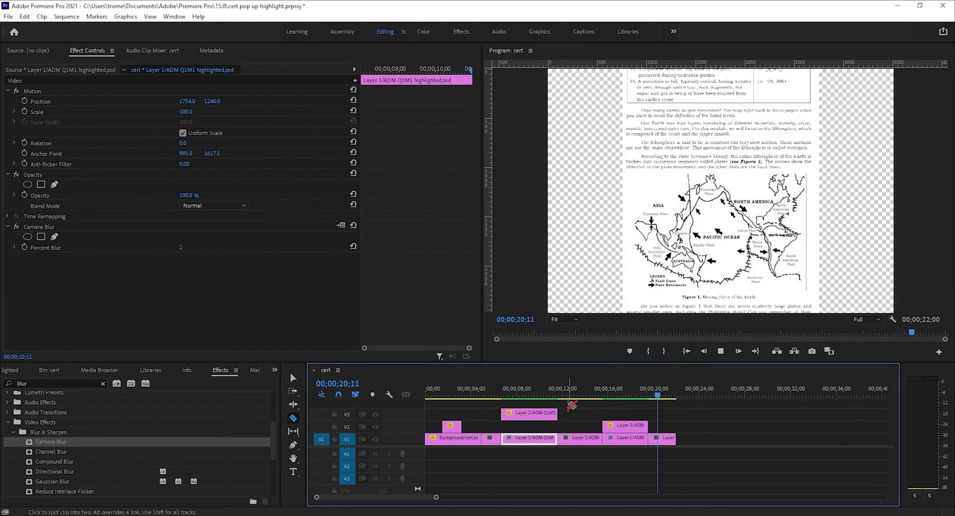
- Stop the preview and open the overflow list of panels grouped with Effects
key("space")
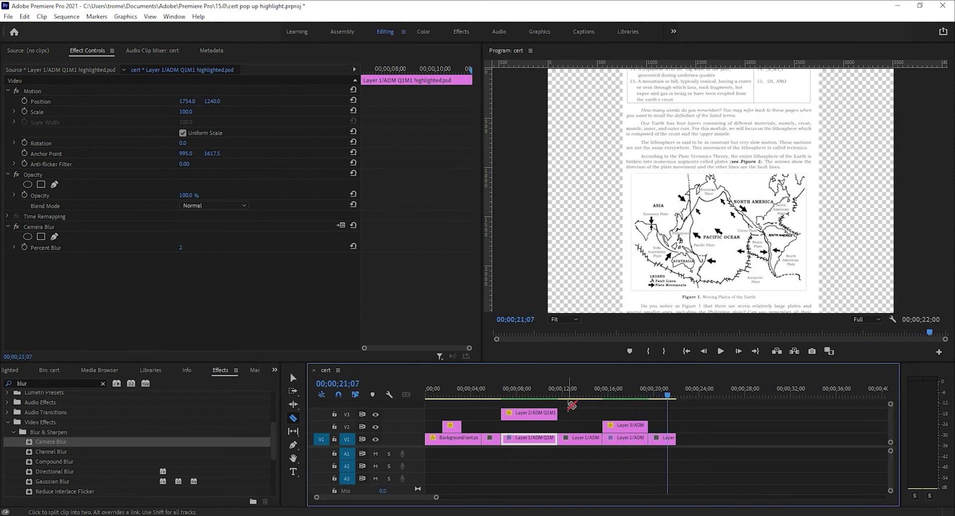
left_click(275, 370)
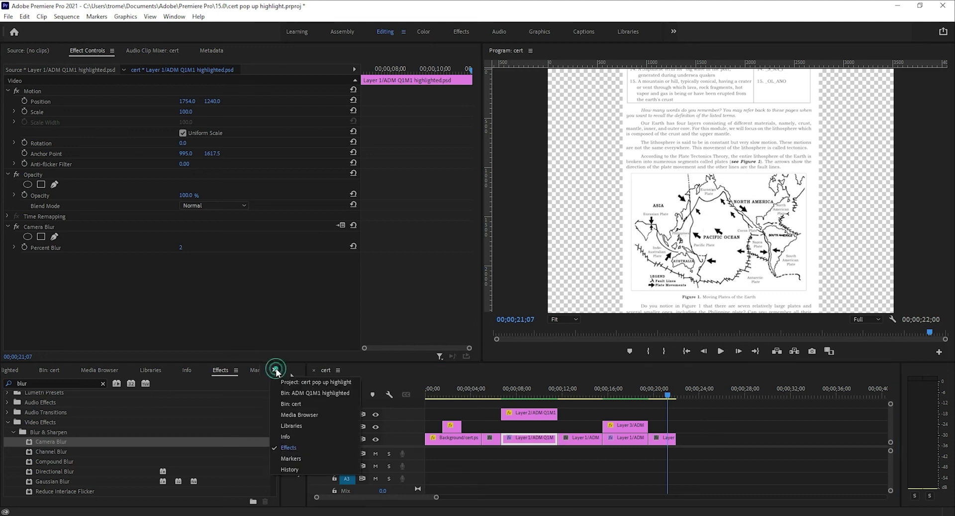
- Import abc cute.jpg from the Pictures folder and drop it on the timeline after the clips
left_click(320, 382)
right_click(181, 453)
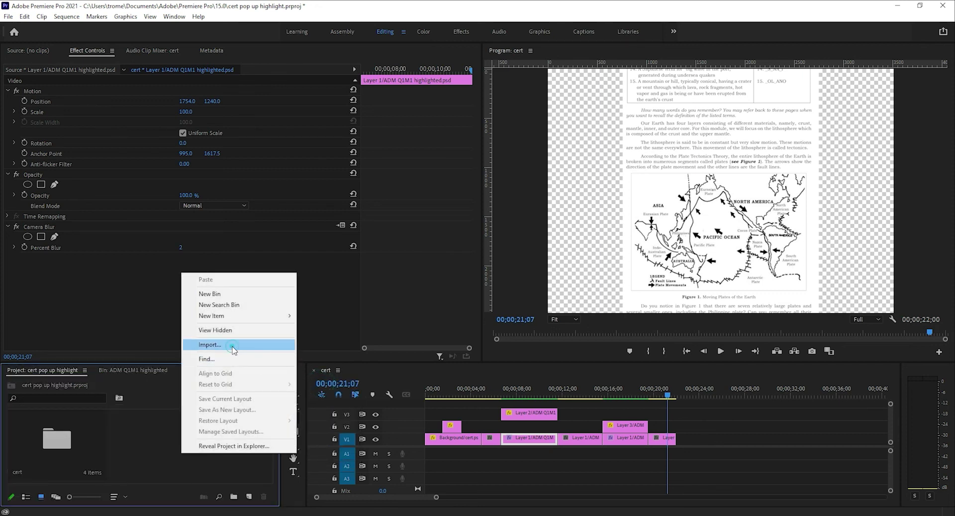
left_click(230, 345)
left_click(41, 110)
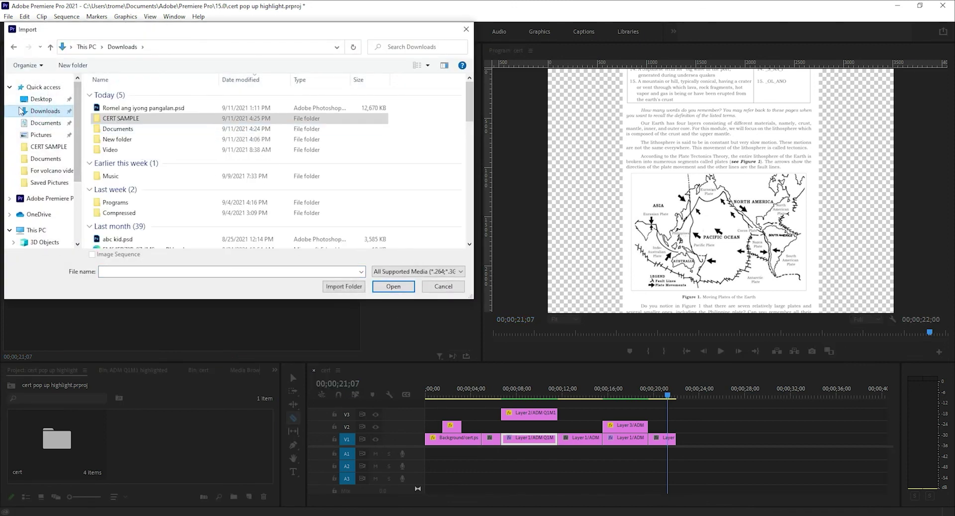
left_click(41, 136)
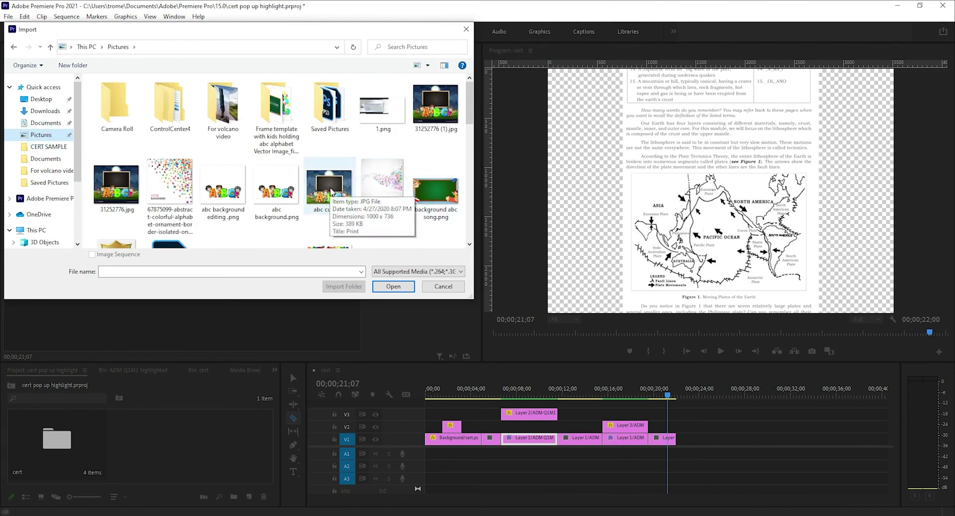
left_click(322, 189)
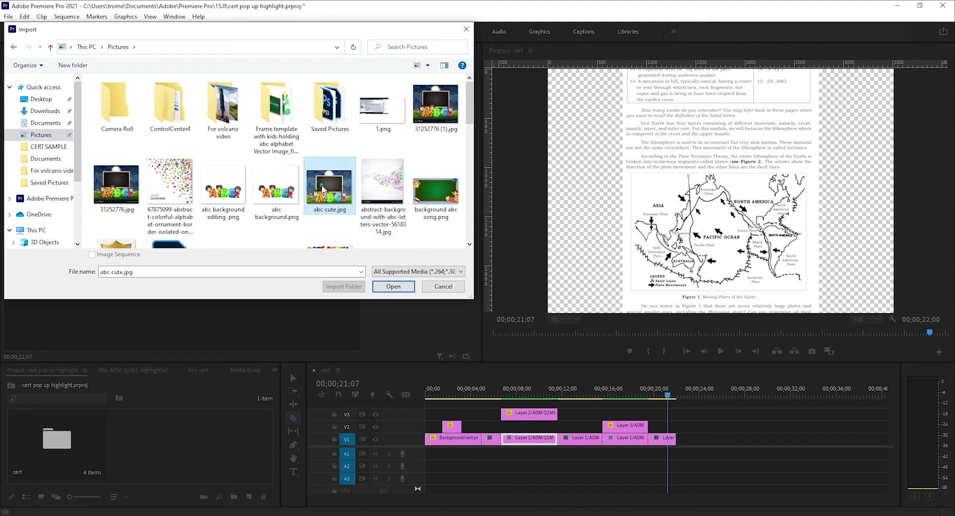
left_click(391, 287)
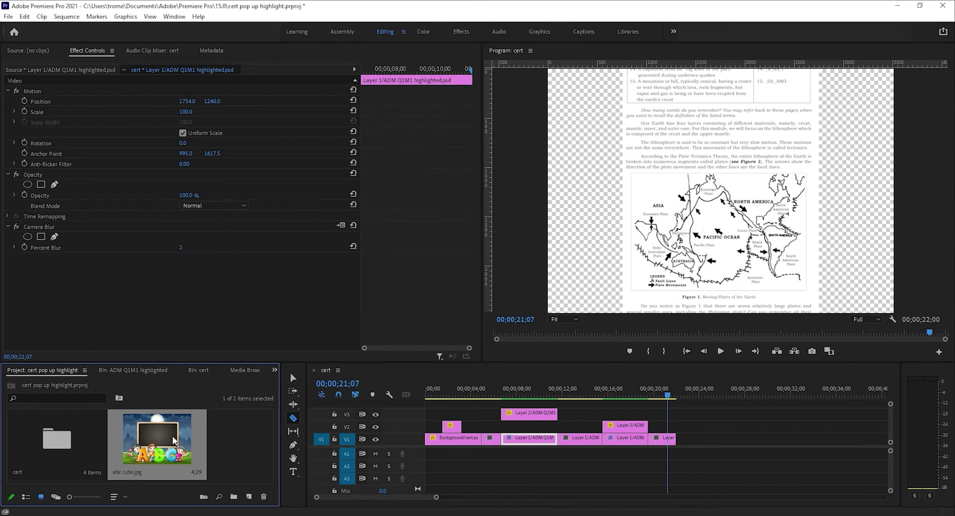
left_click_drag(163, 445, 727, 448)
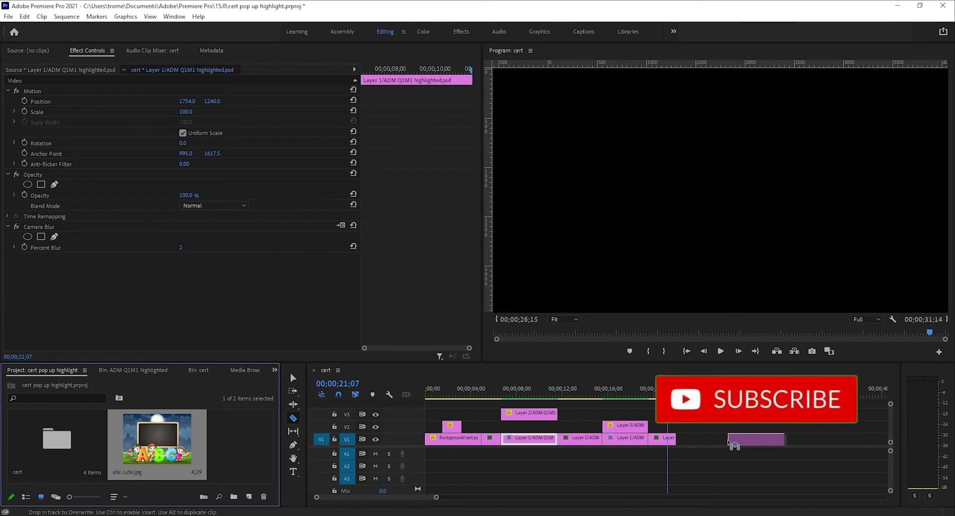
- Undo the accidental razor cut on the abc cute.jpg clip and return to the Selection tool
left_click(750, 393)
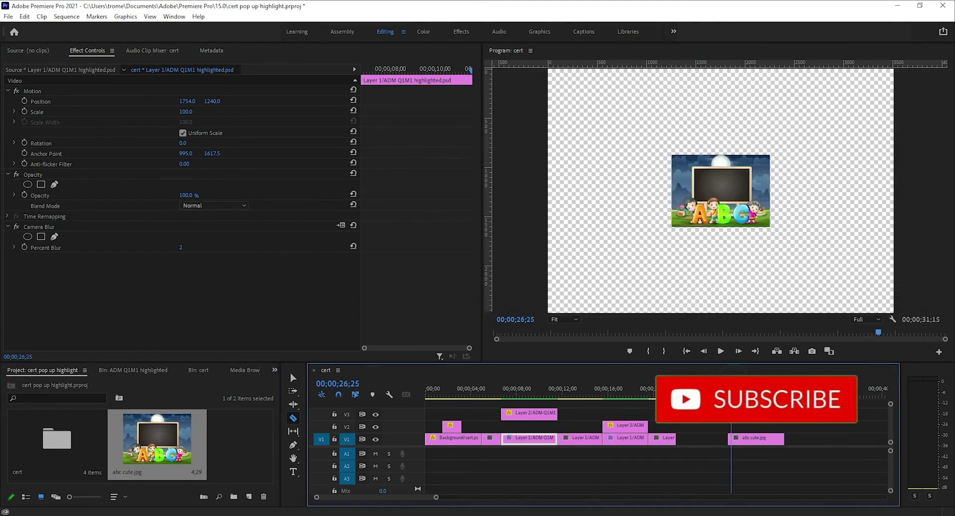
left_click(751, 439)
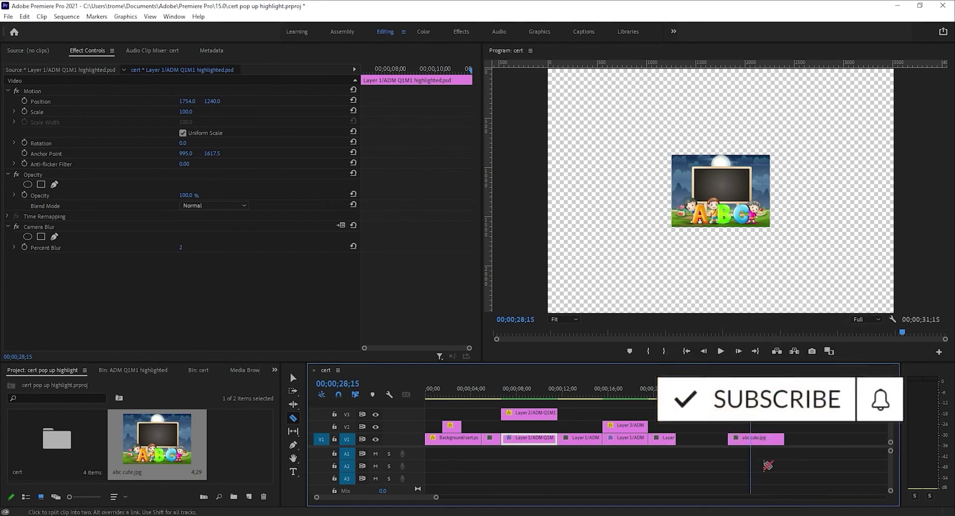
key("ctrl+z")
key("v")
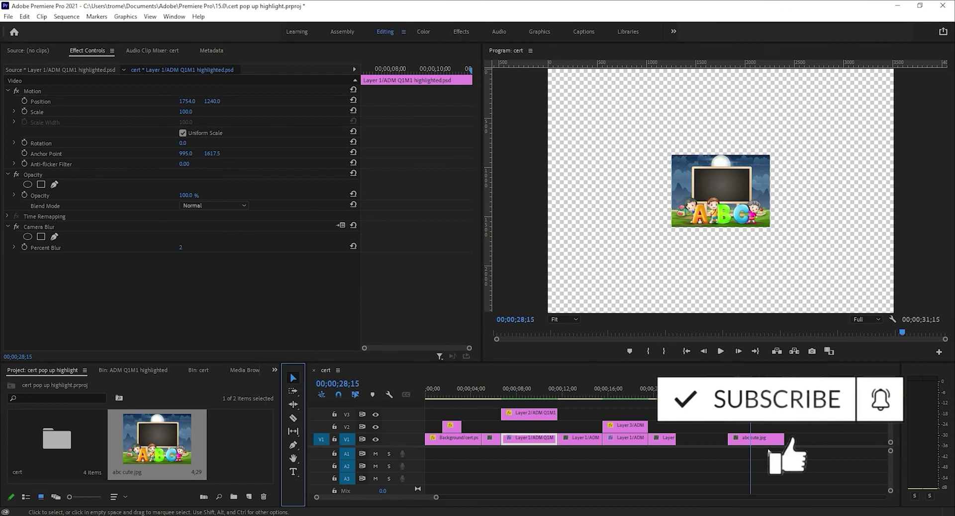
- Scale abc cute.jpg to frame size and shift it slightly later on V1
right_click(754, 439)
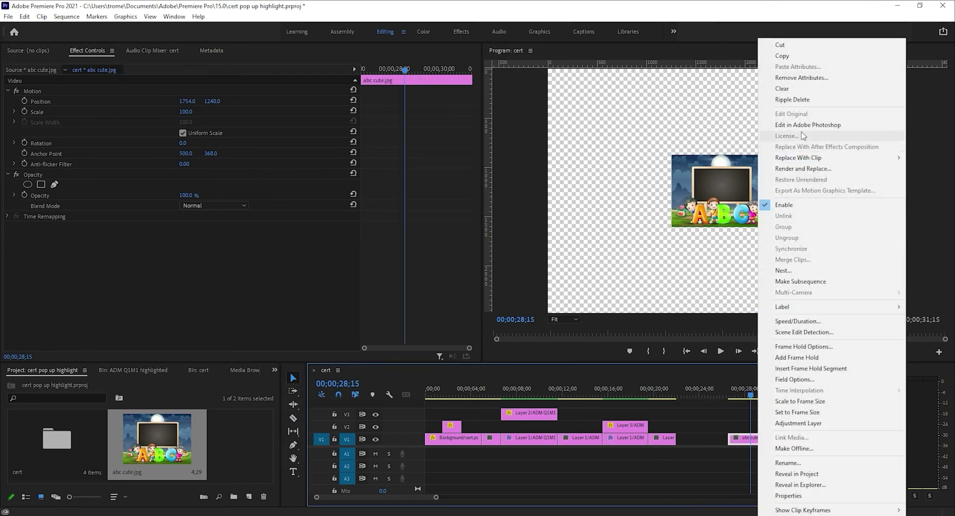
left_click(814, 401)
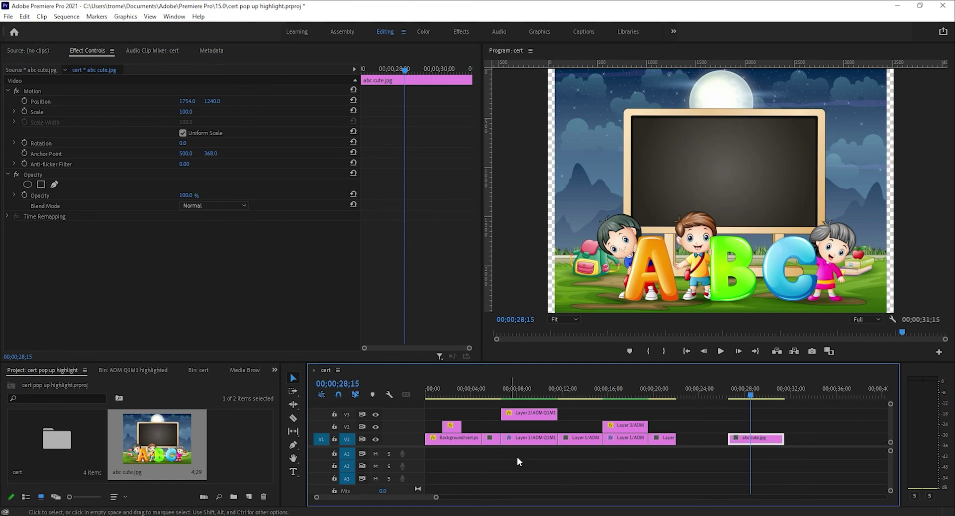
mouse_move(748, 445)
left_mouse_down()
mouse_move(702, 447)
mouse_move(752, 446)
left_mouse_up()
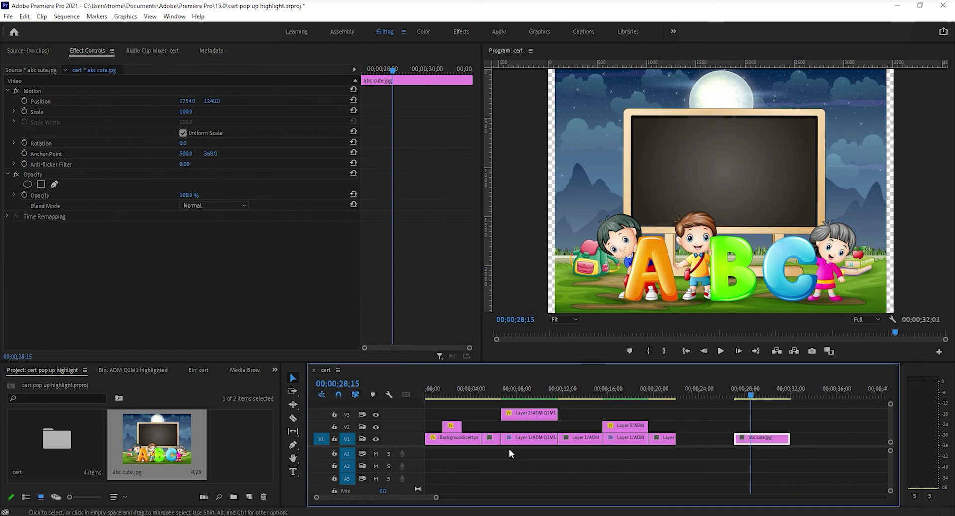
- Raise the textbook and highlight clips a track and put abc cute.jpg at the start of V1
left_click(766, 444)
left_click_drag(763, 442, 595, 460)
left_click_drag(684, 414, 449, 429)
left_click_drag(760, 443, 670, 442)
- Play the sequence from the start to check the background, then return to the beginning
left_click(433, 389)
key("space")
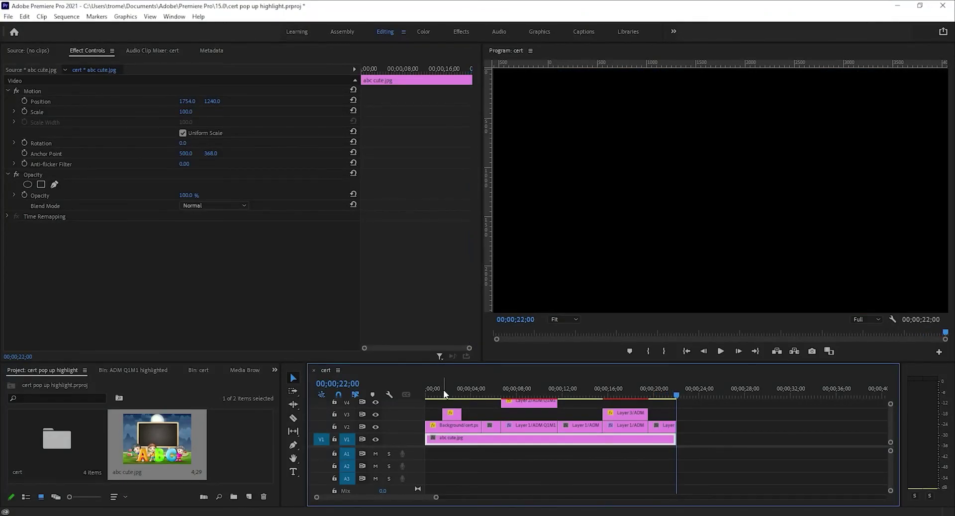
left_click(445, 393)
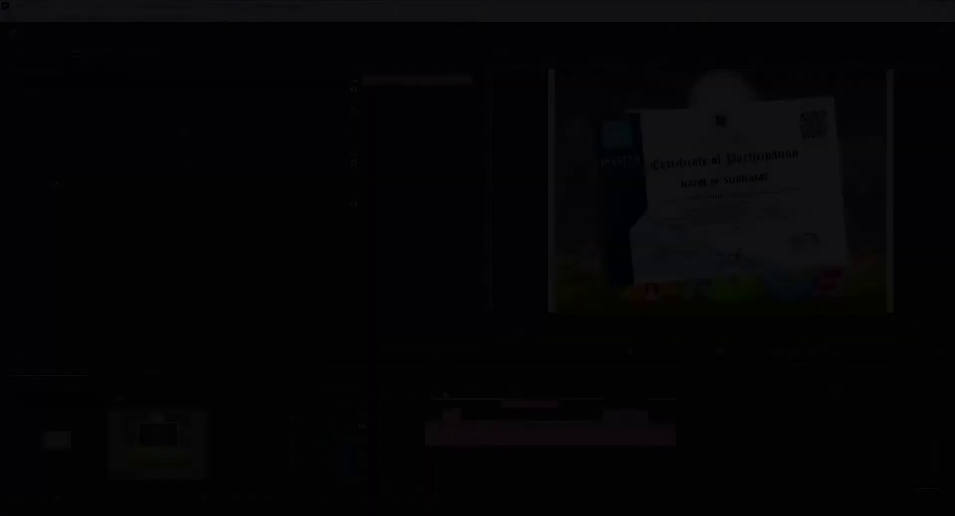